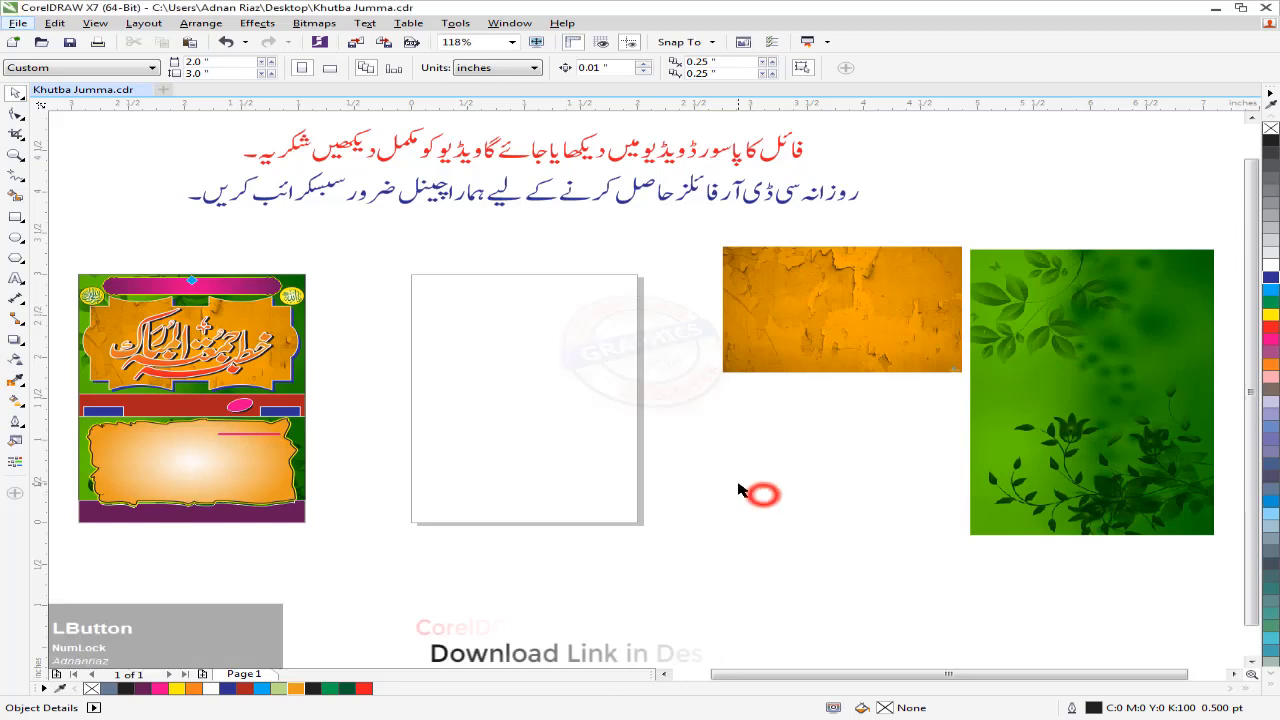
drag(663, 475, 700, 469)
drag(471, 404, 529, 397)
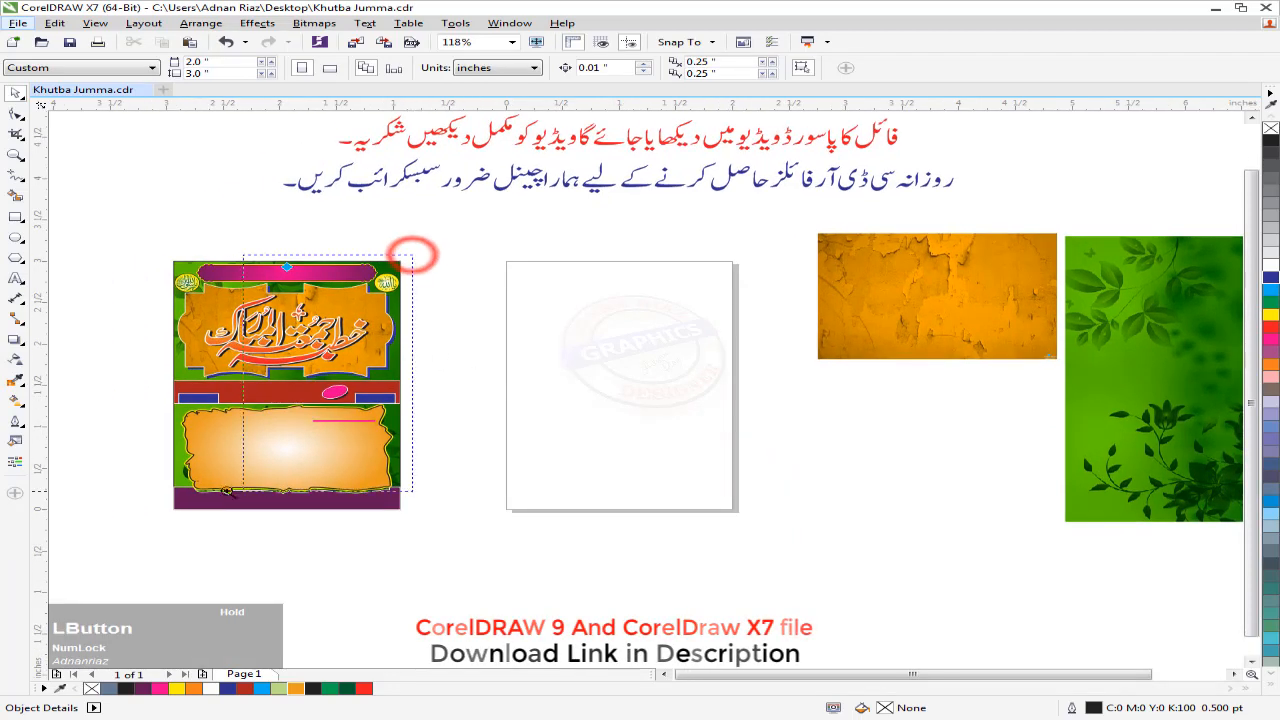
drag(228, 490, 171, 514)
key(F4)
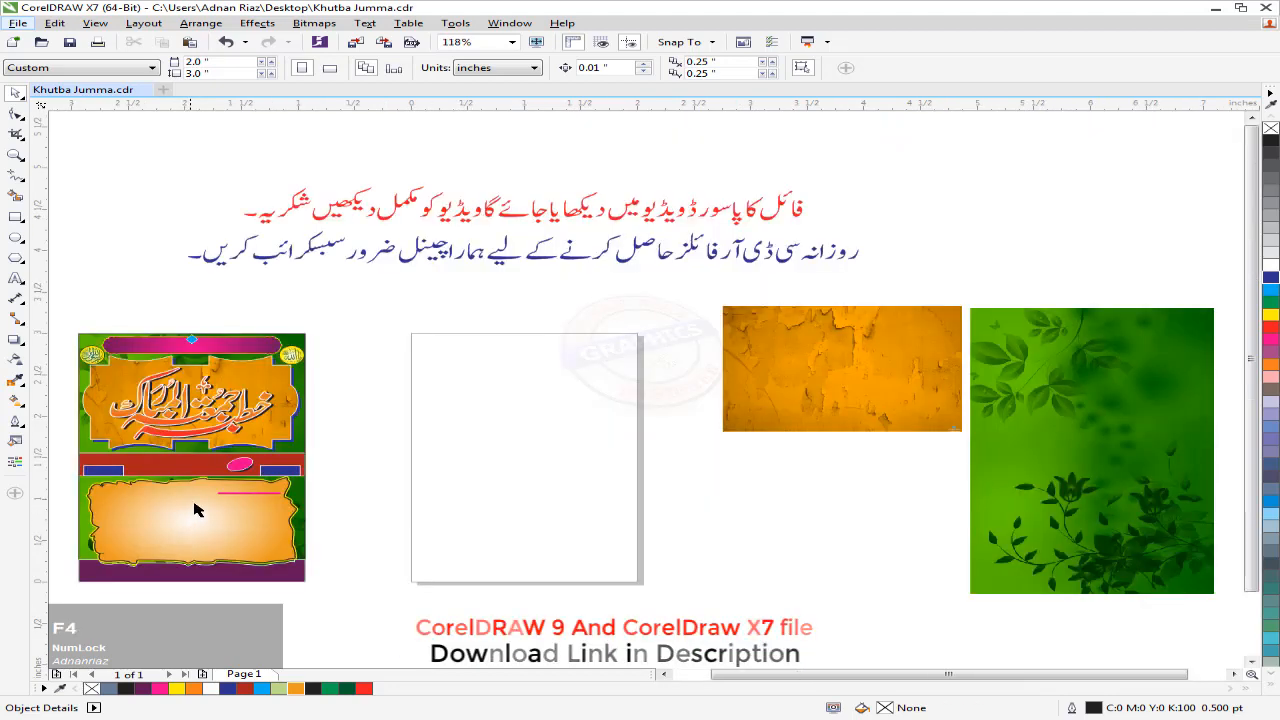
drag(196, 293, 163, 291)
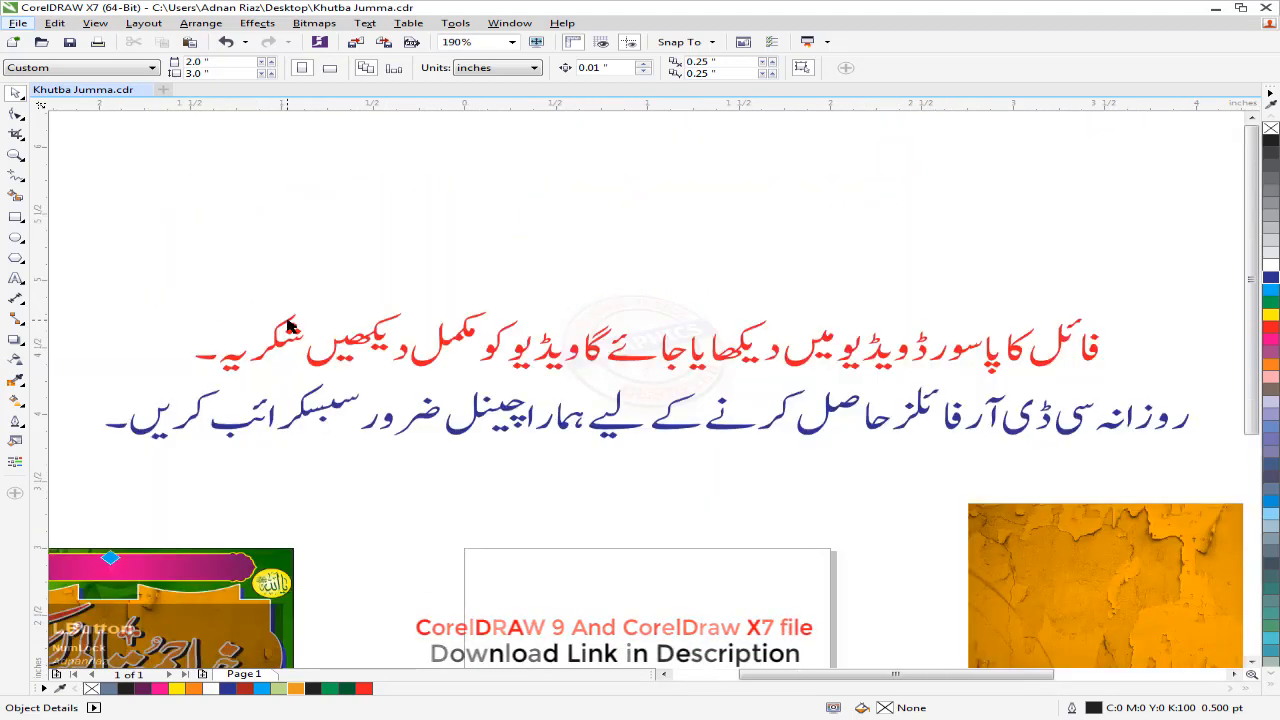
key(F4)
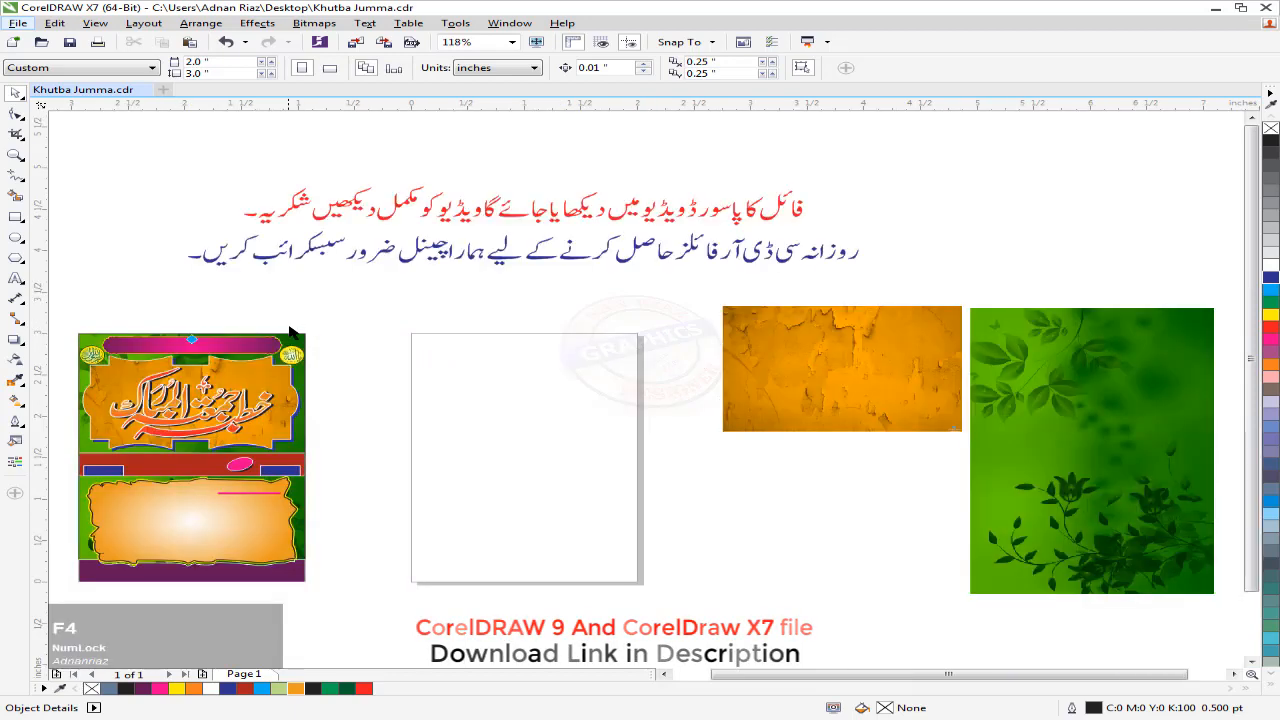
- Create a page-sized rectangle, 2.0 by 3.0 inches, exactly over the blank page
middle_click(380, 270)
click(16, 218)
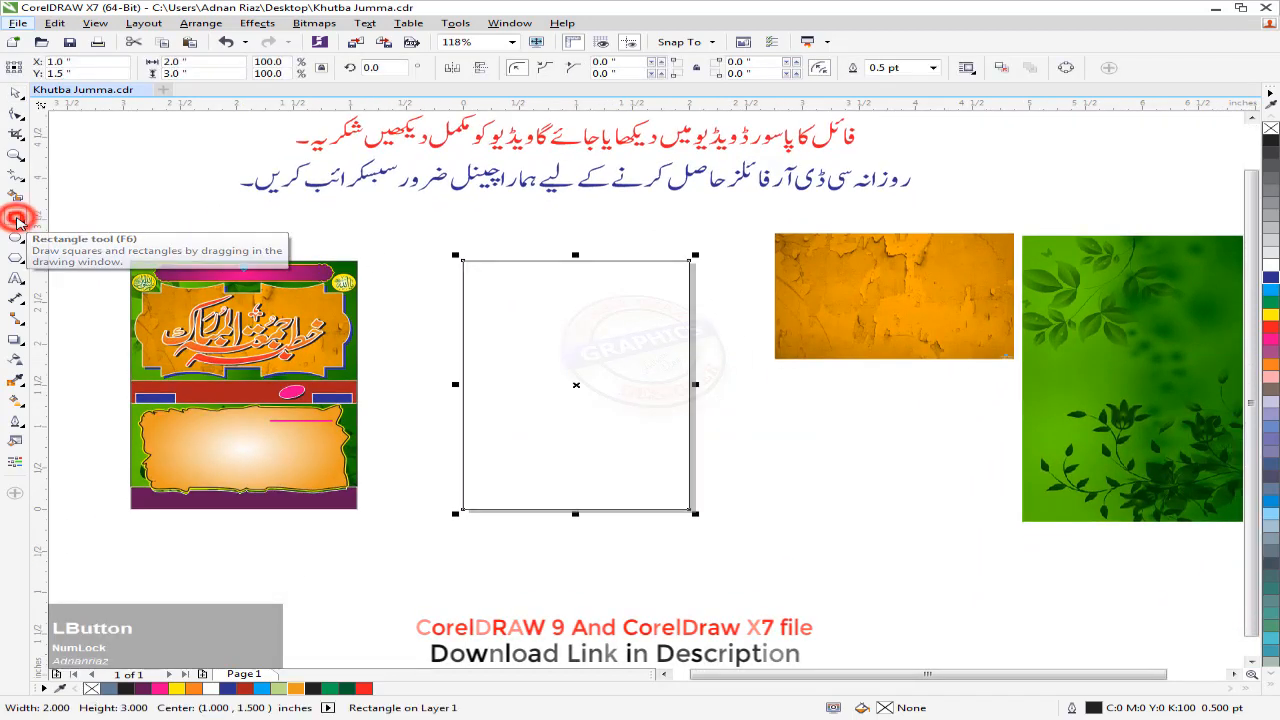
click(15, 91)
click(93, 148)
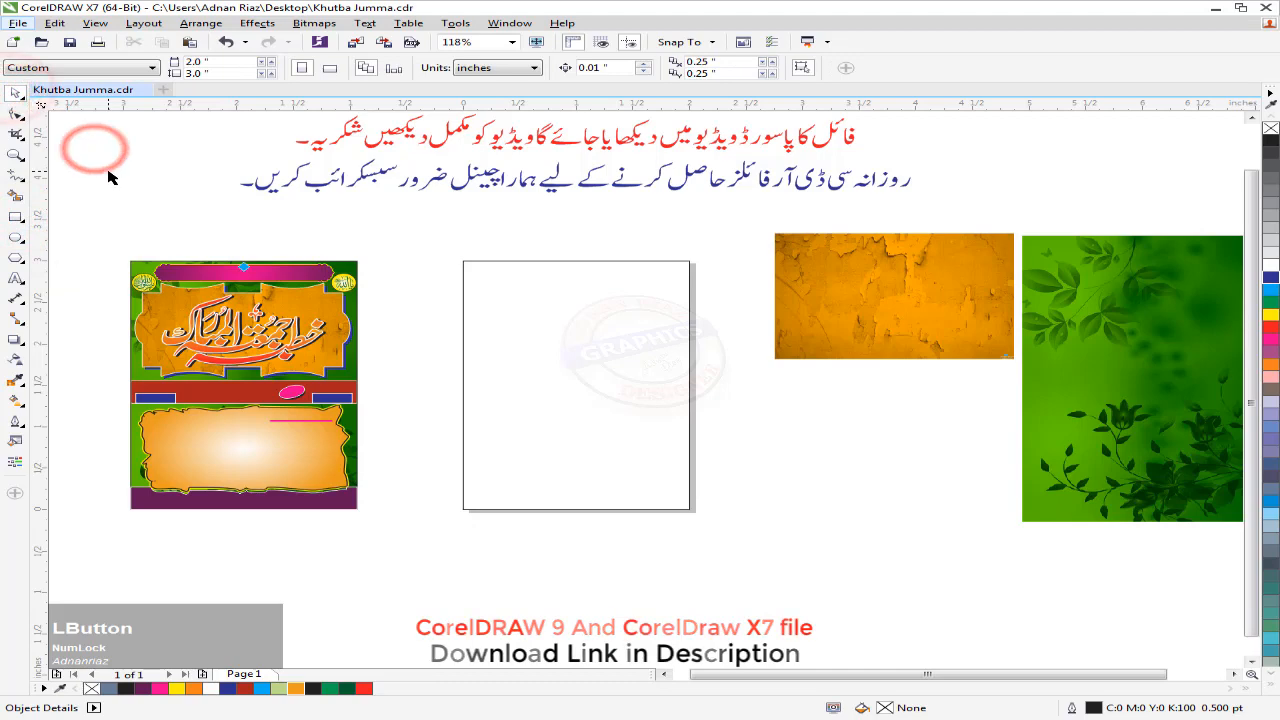
- PowerClip the green leaf bitmap inside the page-sized rectangle as the background
click(580, 371)
right_click(1080, 292)
click(1090, 301)
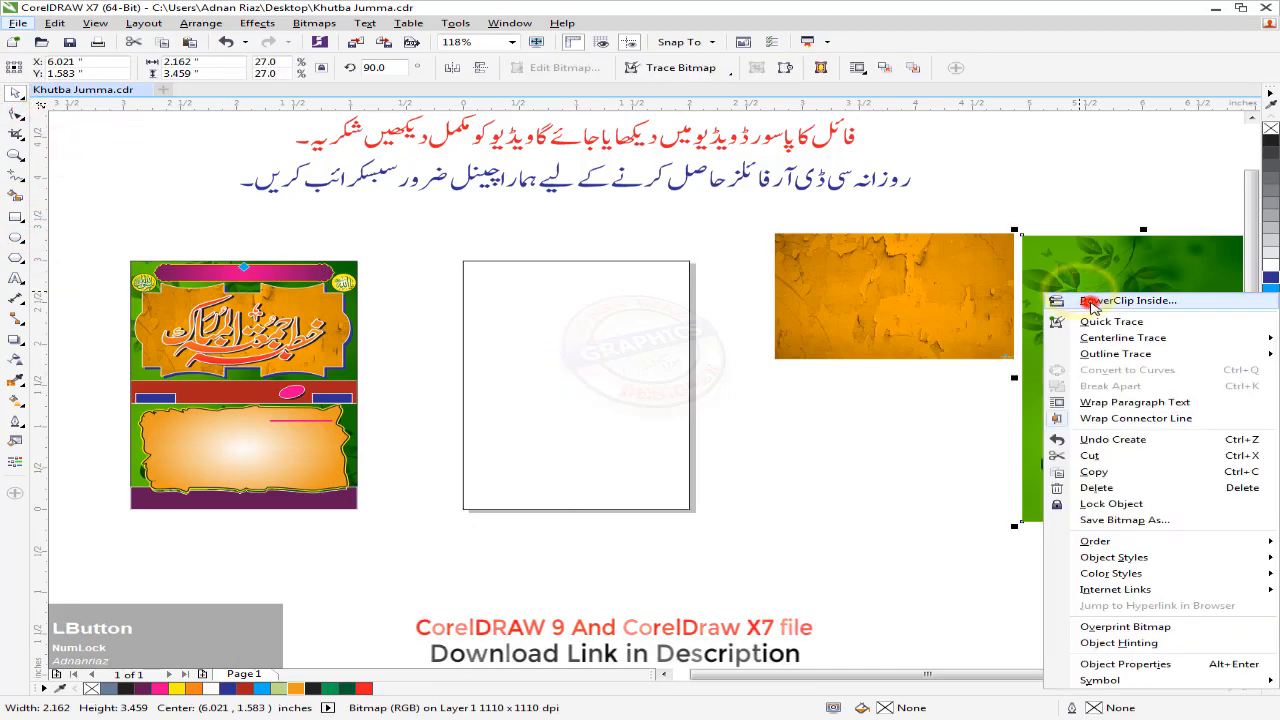
click(591, 360)
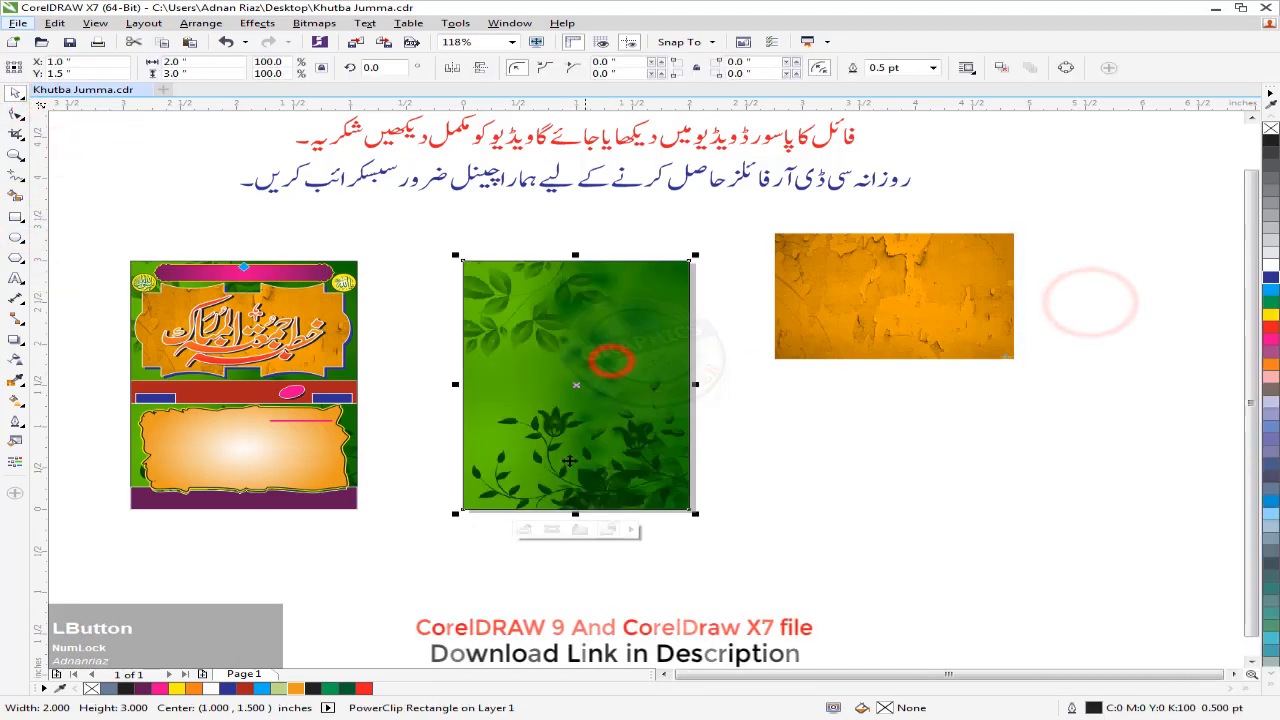
- Open the page rectangle's PowerClip contents to check the leaf image's placement, and finish editing them
click(746, 443)
click(594, 423)
click(521, 530)
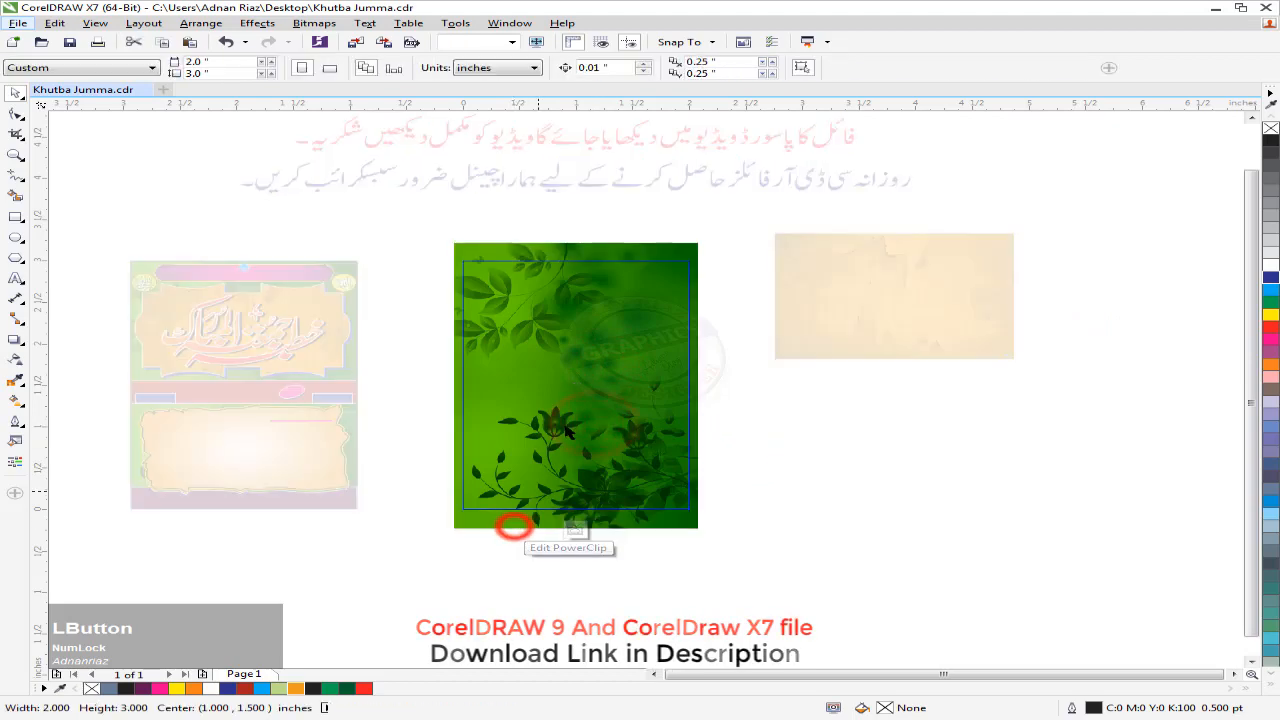
click(575, 530)
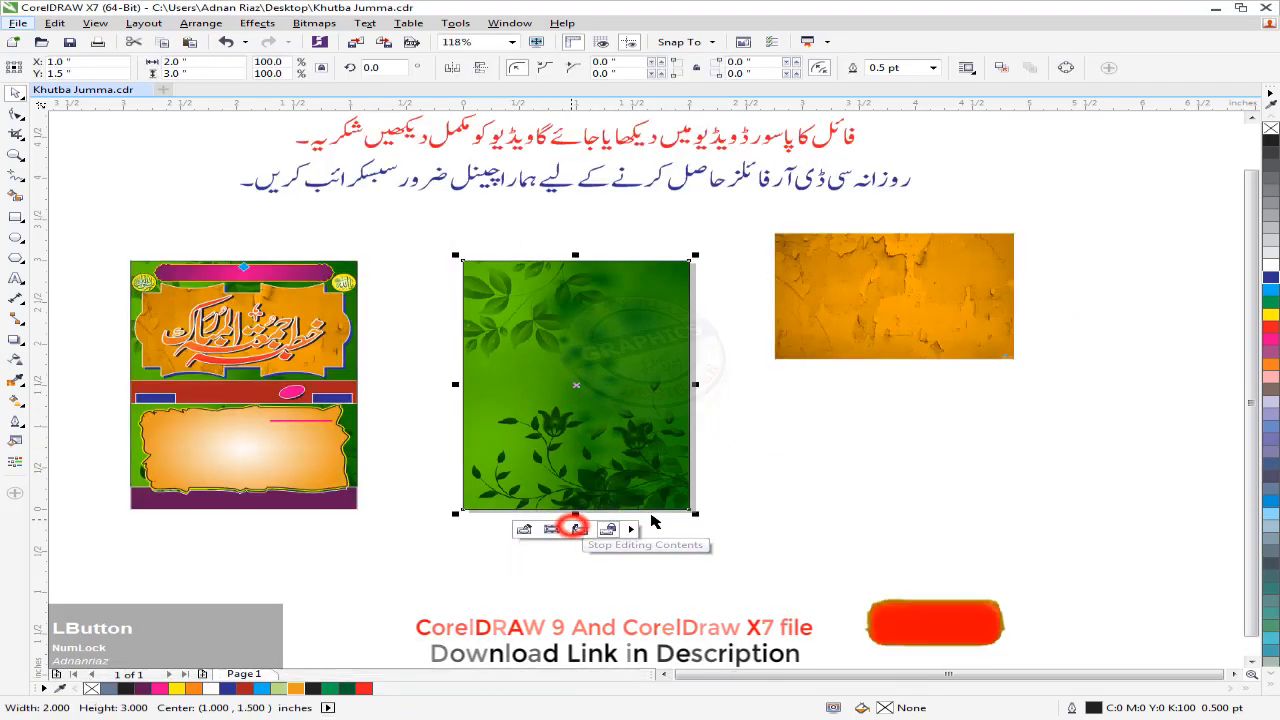
click(766, 443)
- Draw an open scalloped curve of five rising arcs, about 0.38 by 0.27 in, with the Pen tool between the sample design and the page
middle_click(474, 351)
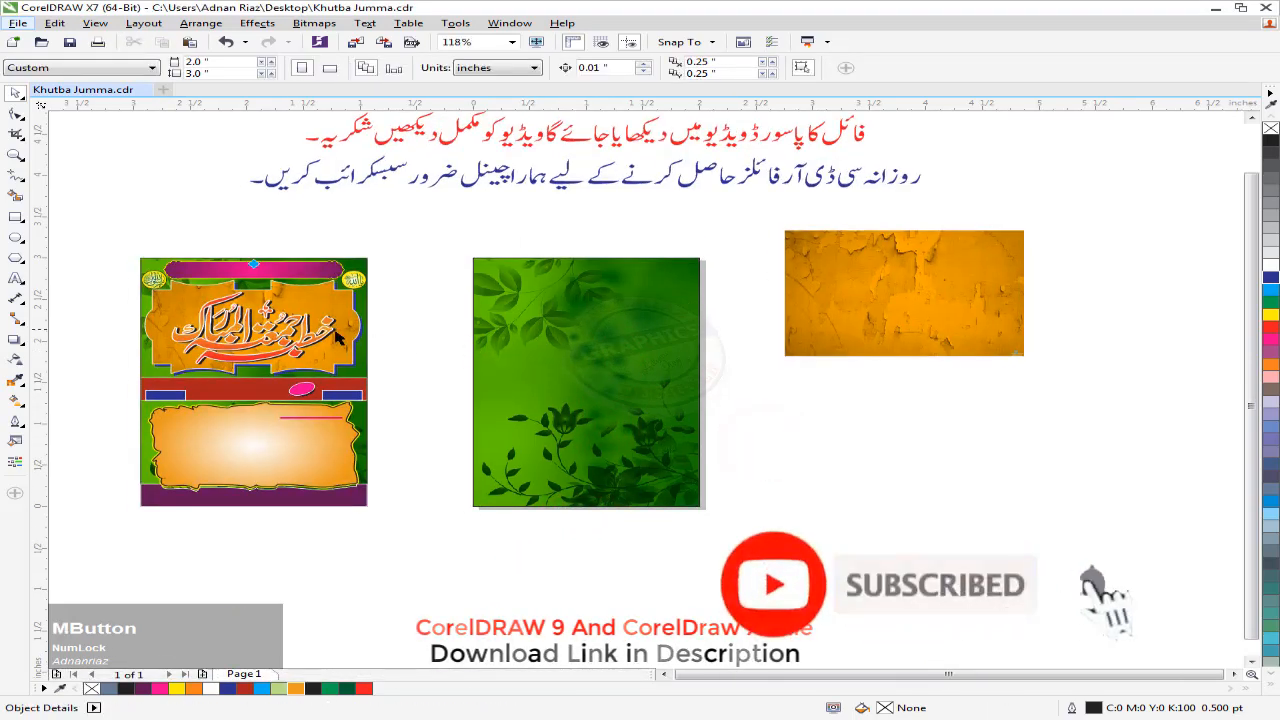
click(17, 178)
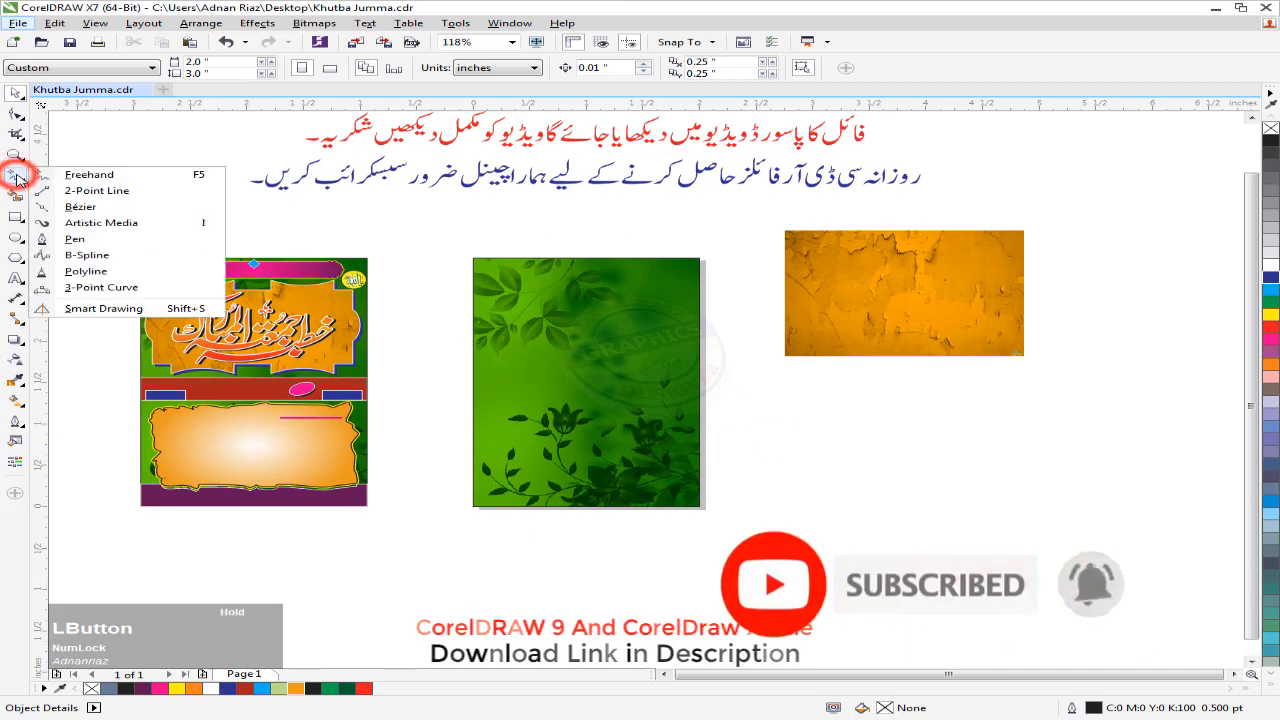
click(68, 242)
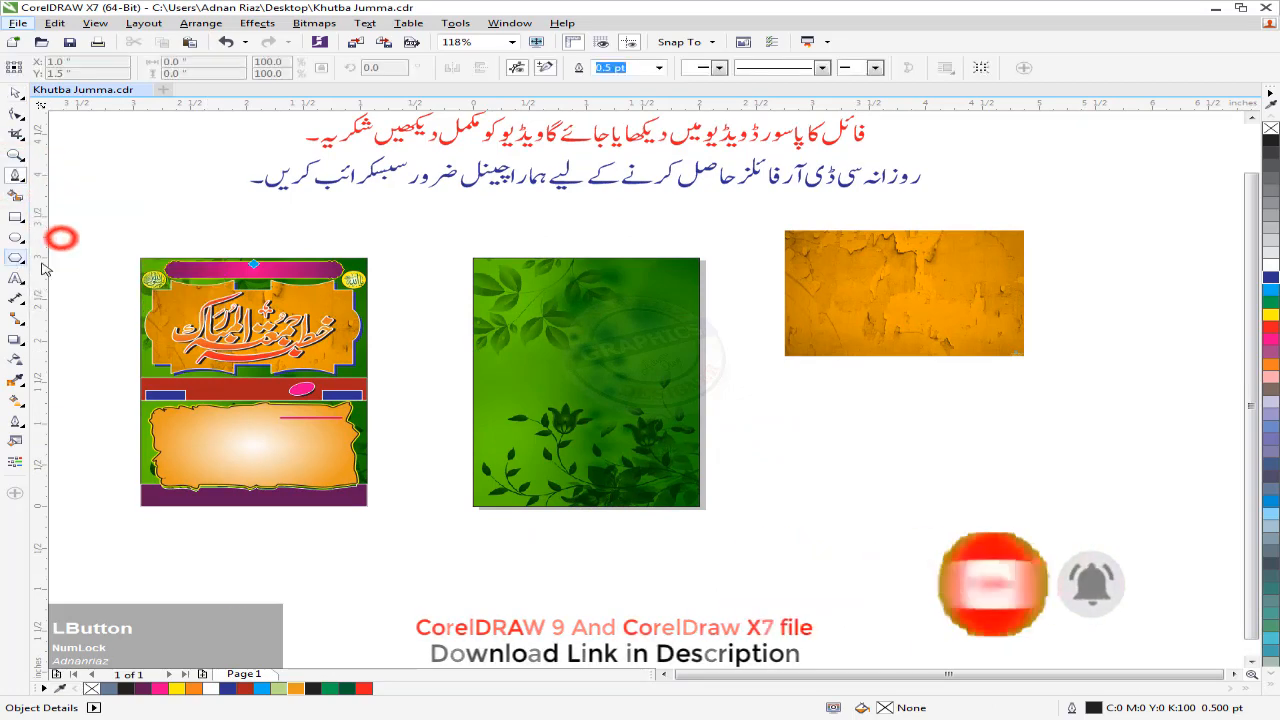
middle_click(109, 266)
scroll(455, 268, up, 4)
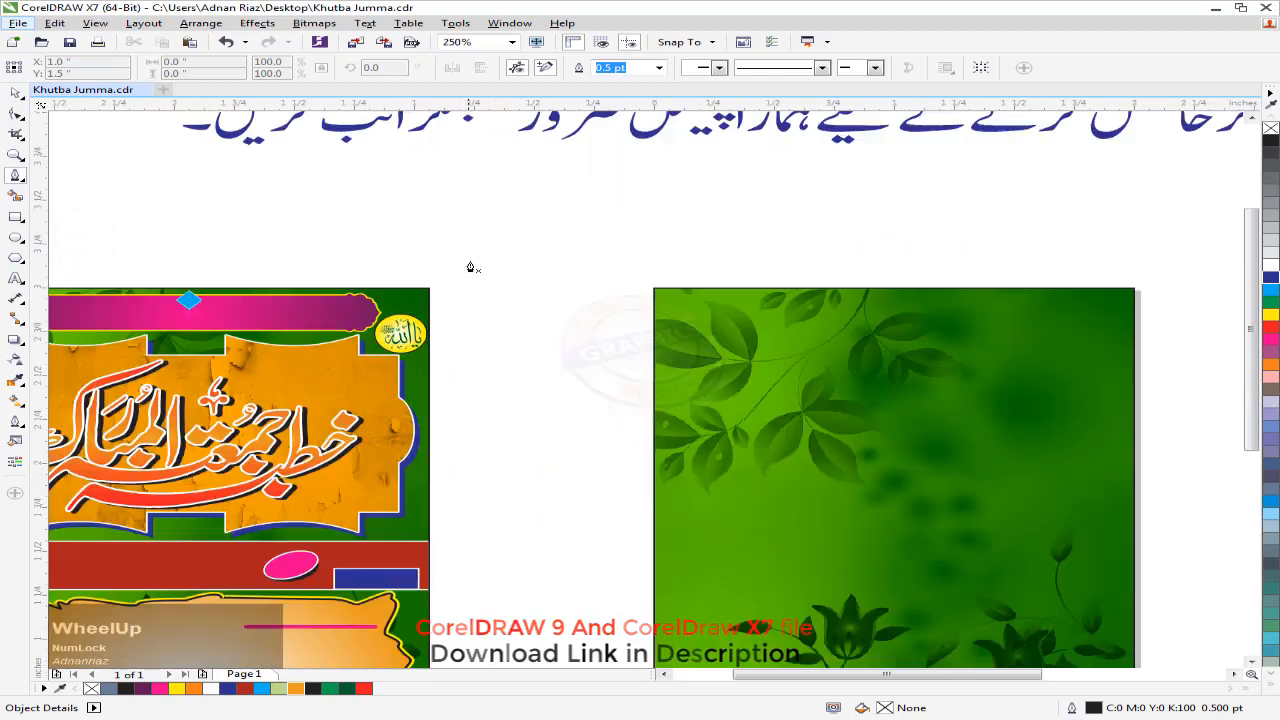
double_click(512, 232)
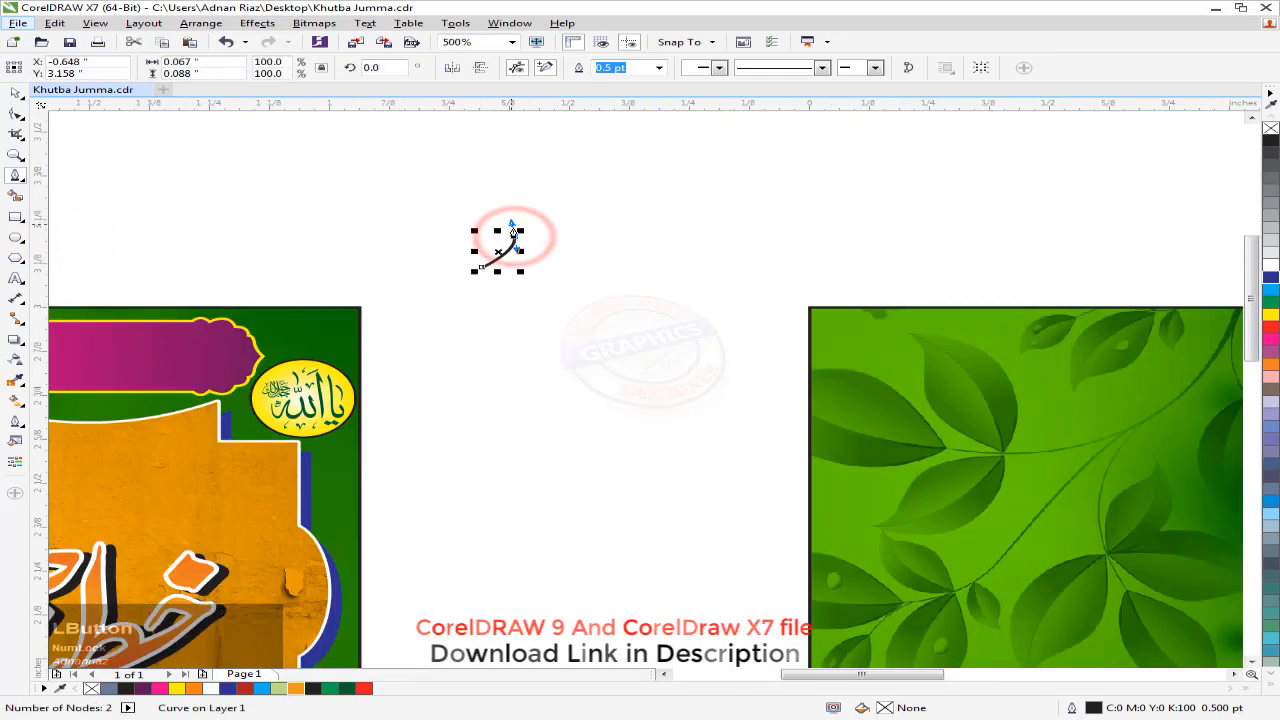
click(543, 219)
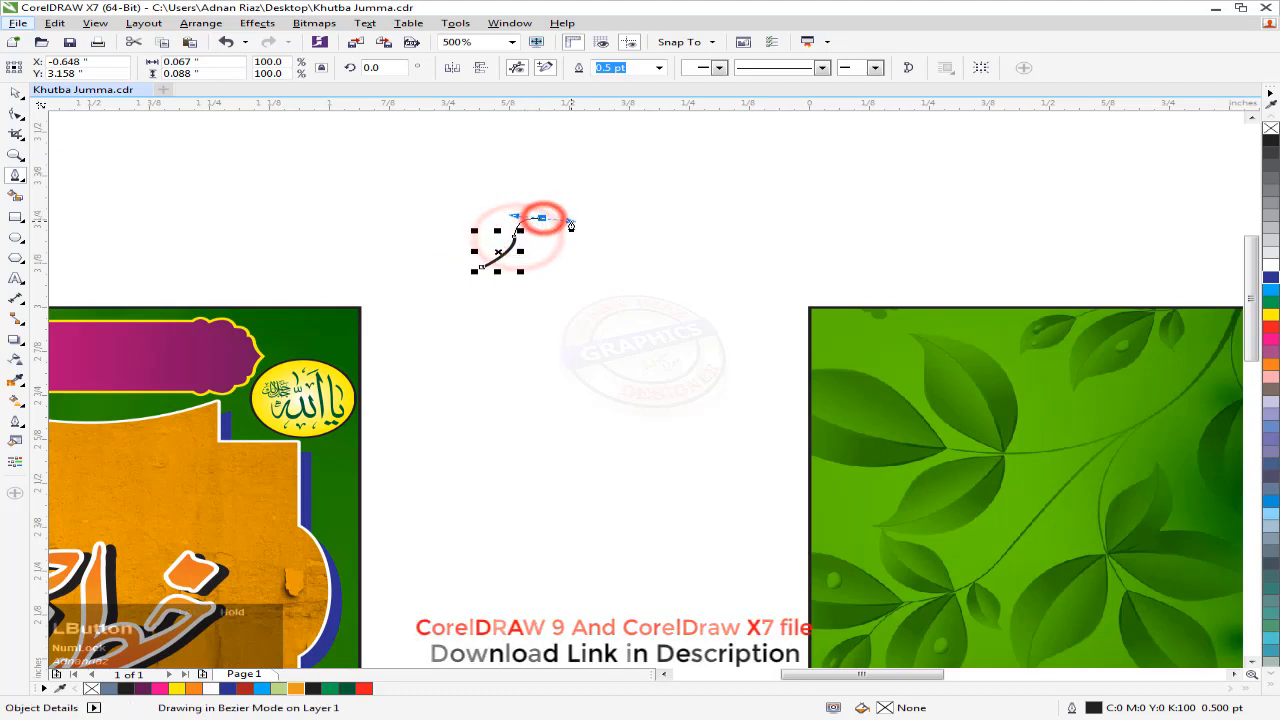
click(581, 202)
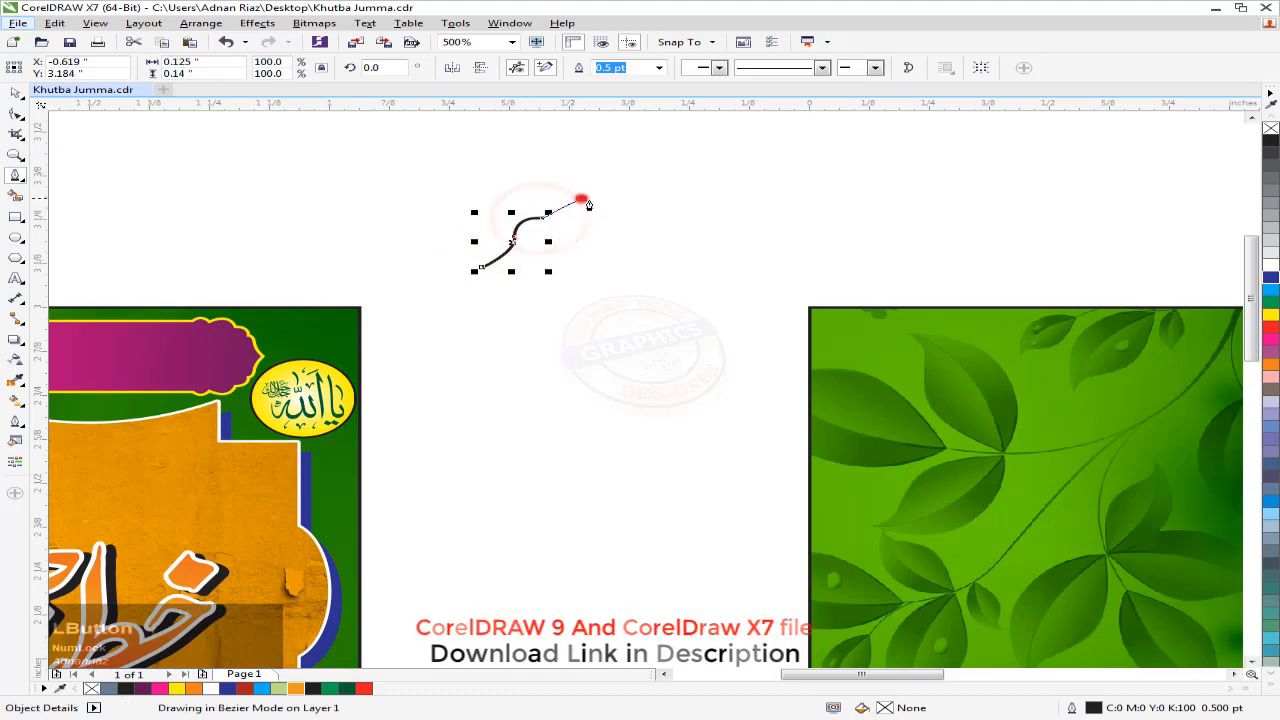
drag(608, 213, 618, 210)
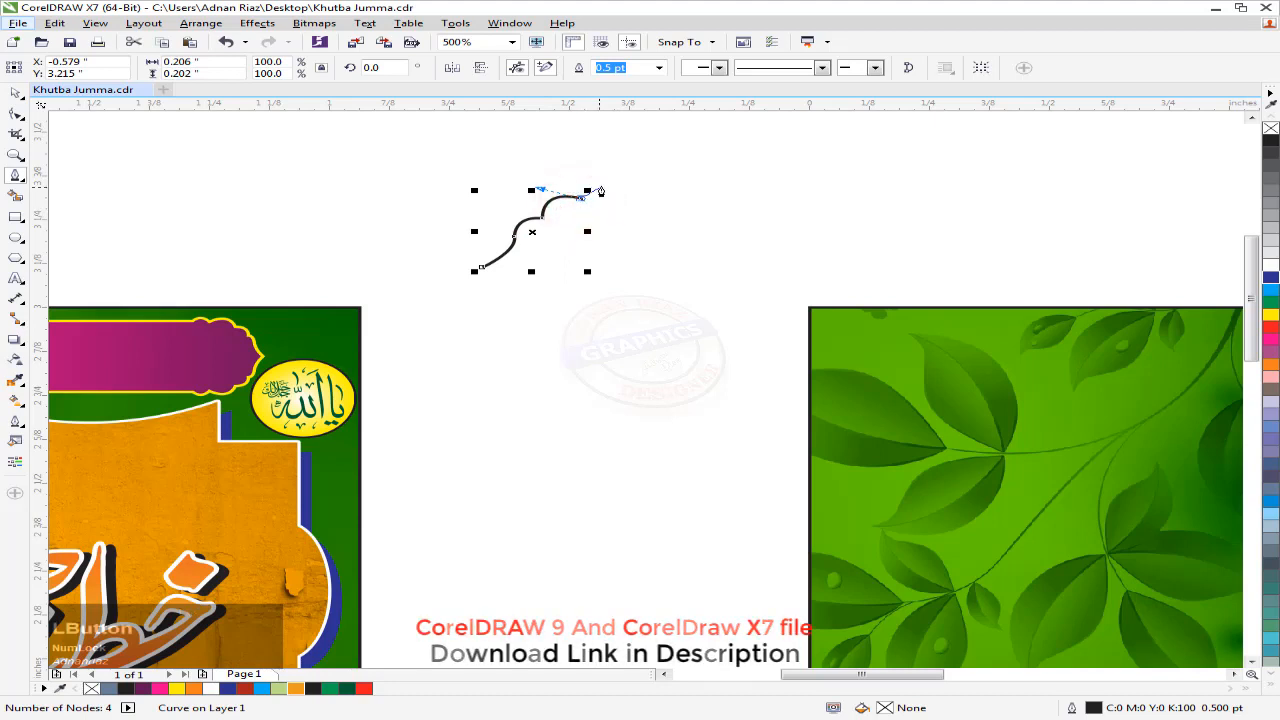
drag(646, 195, 655, 190)
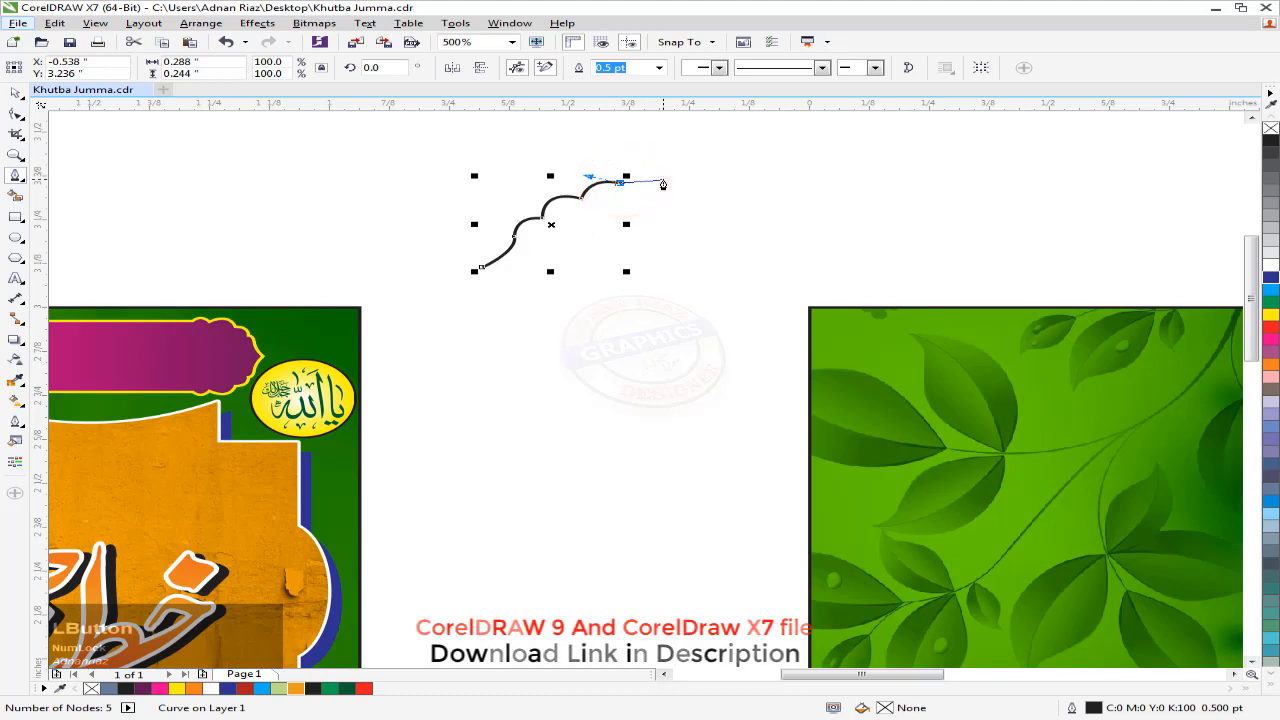
drag(673, 199, 694, 194)
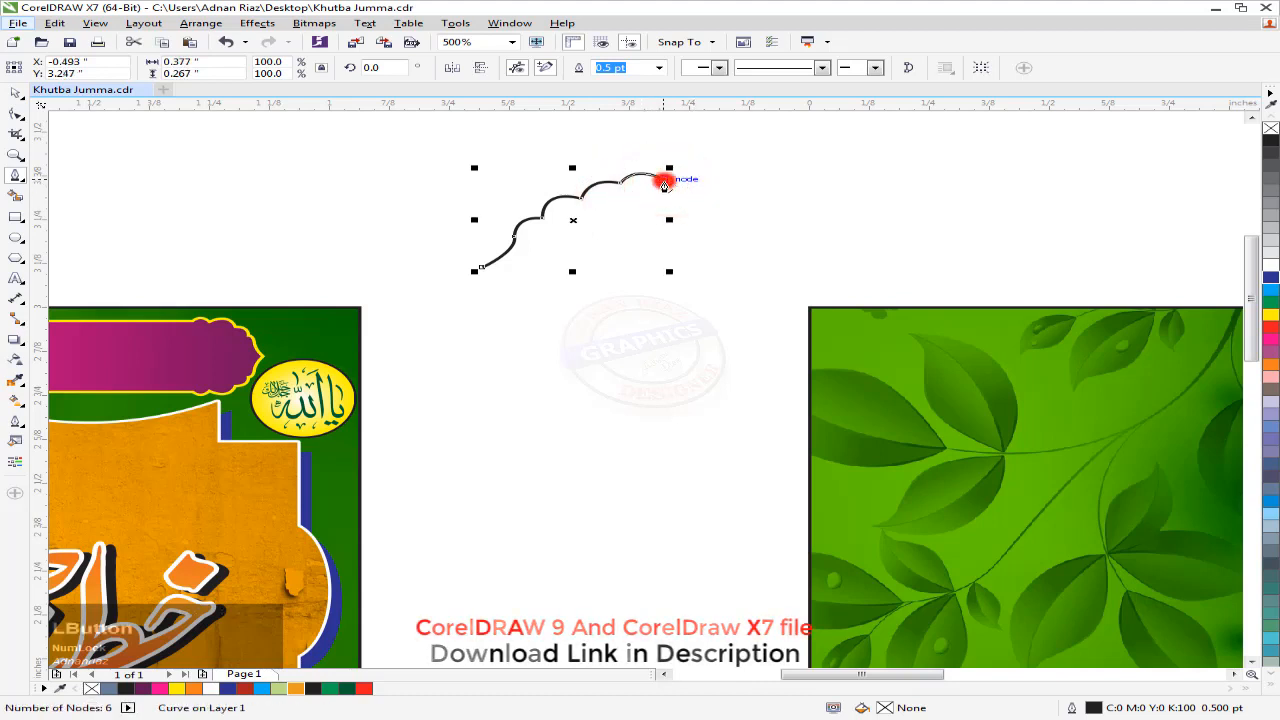
click(15, 92)
- Move the scalloped curve up about 0.31 in into the empty area above the designs
scroll(354, 223, down, 1)
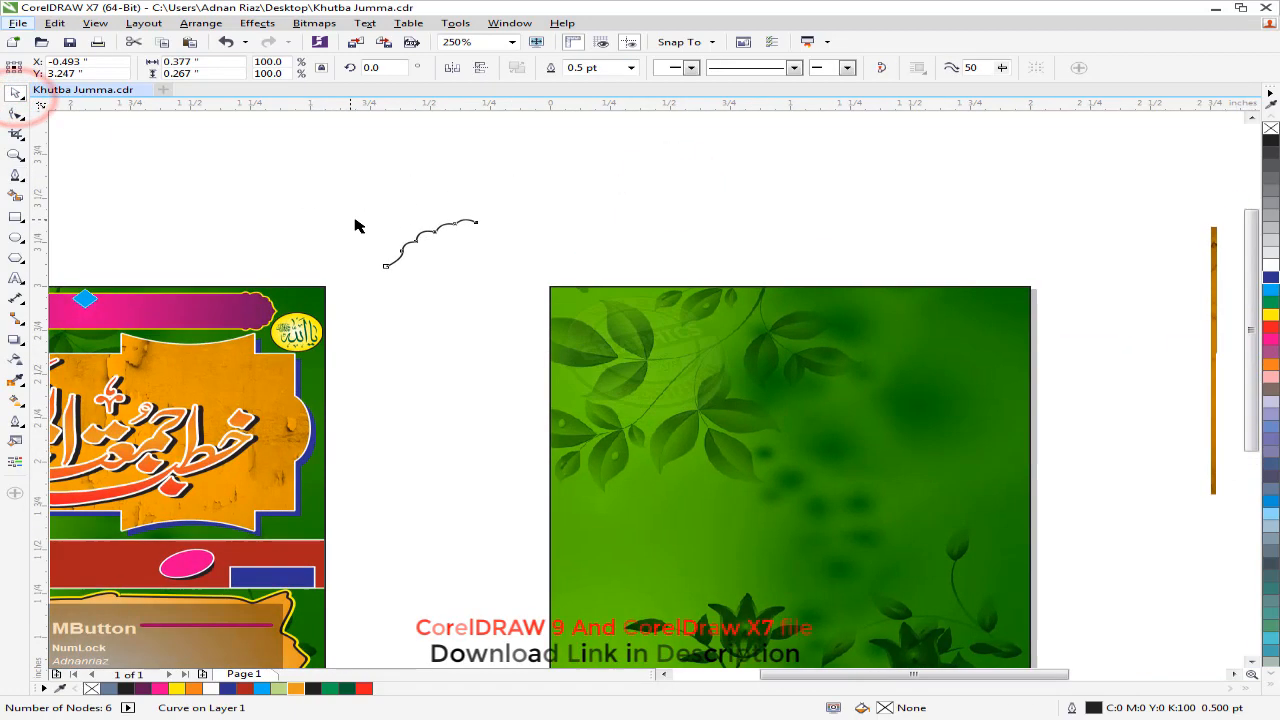
scroll(430, 230, up, 1)
mouse_move(430, 230)
mouse_down()
mouse_move(411, 283)
mouse_move(428, 257)
mouse_move(425, 206)
mouse_up()
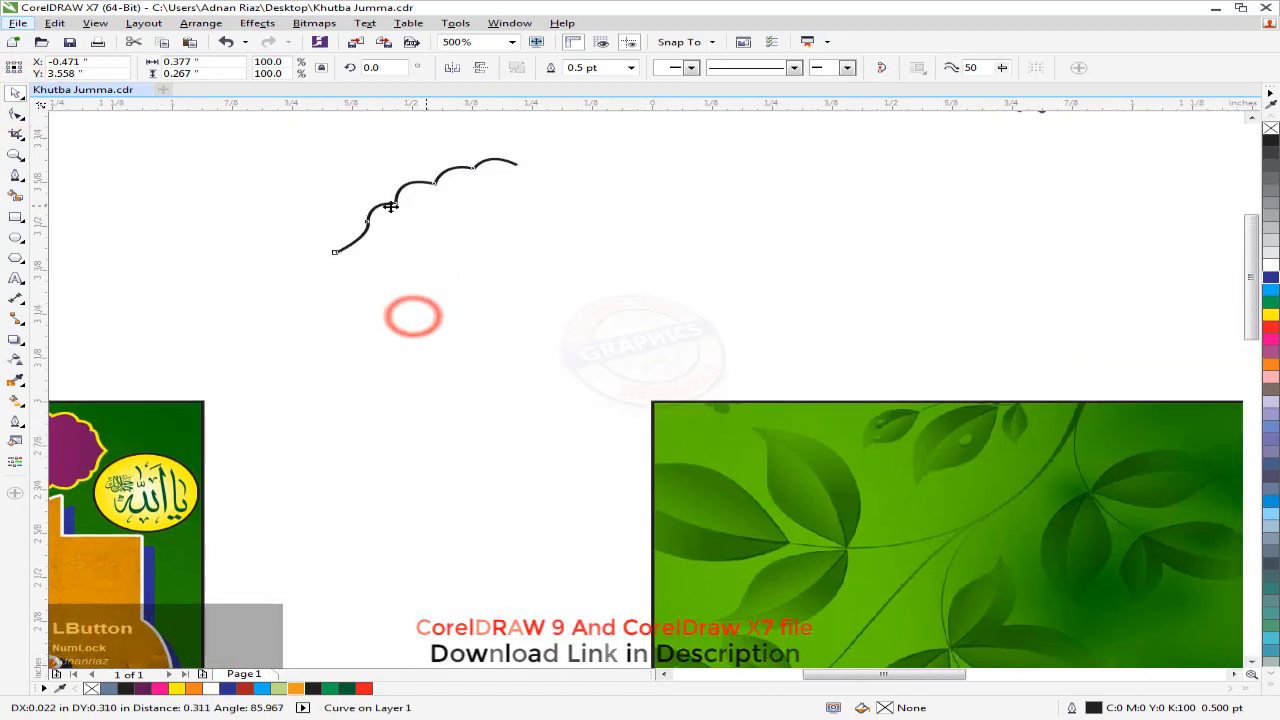
- Draw a horizontal straight line about 0.85 in long with the Freehand tool, starting from the scalloped curve's upper end
click(192, 179)
click(15, 177)
click(72, 172)
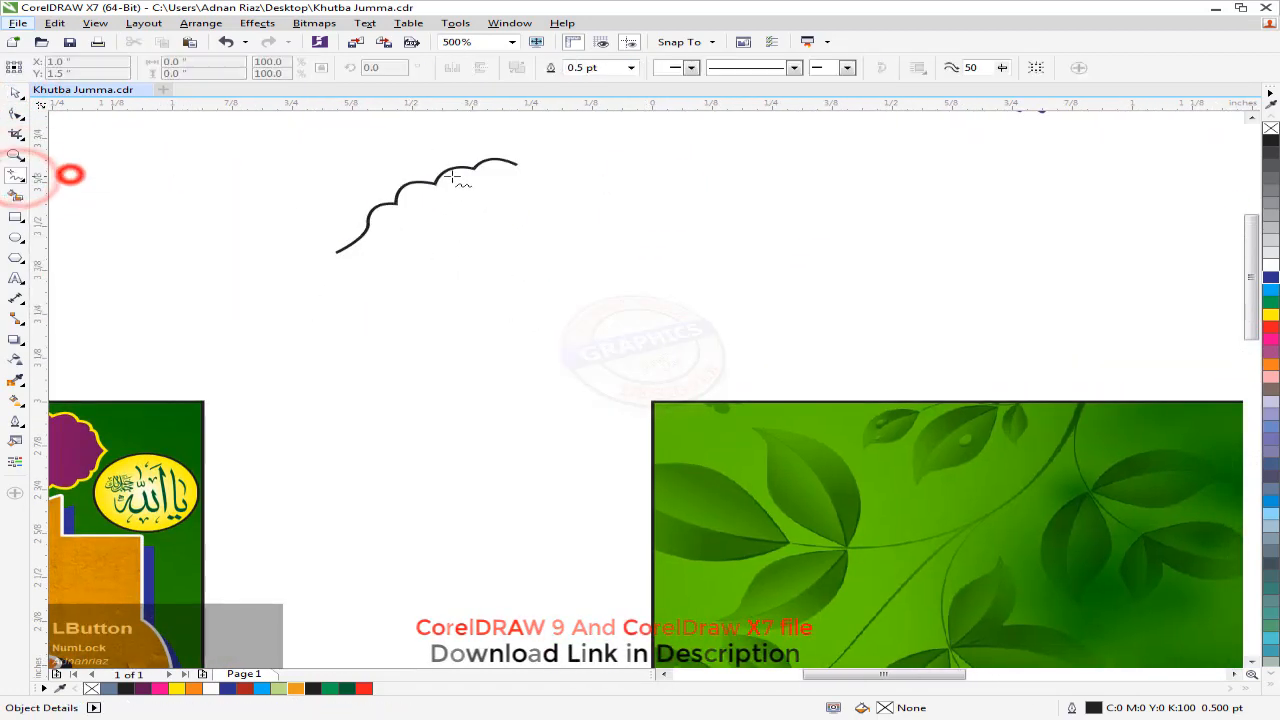
click(516, 166)
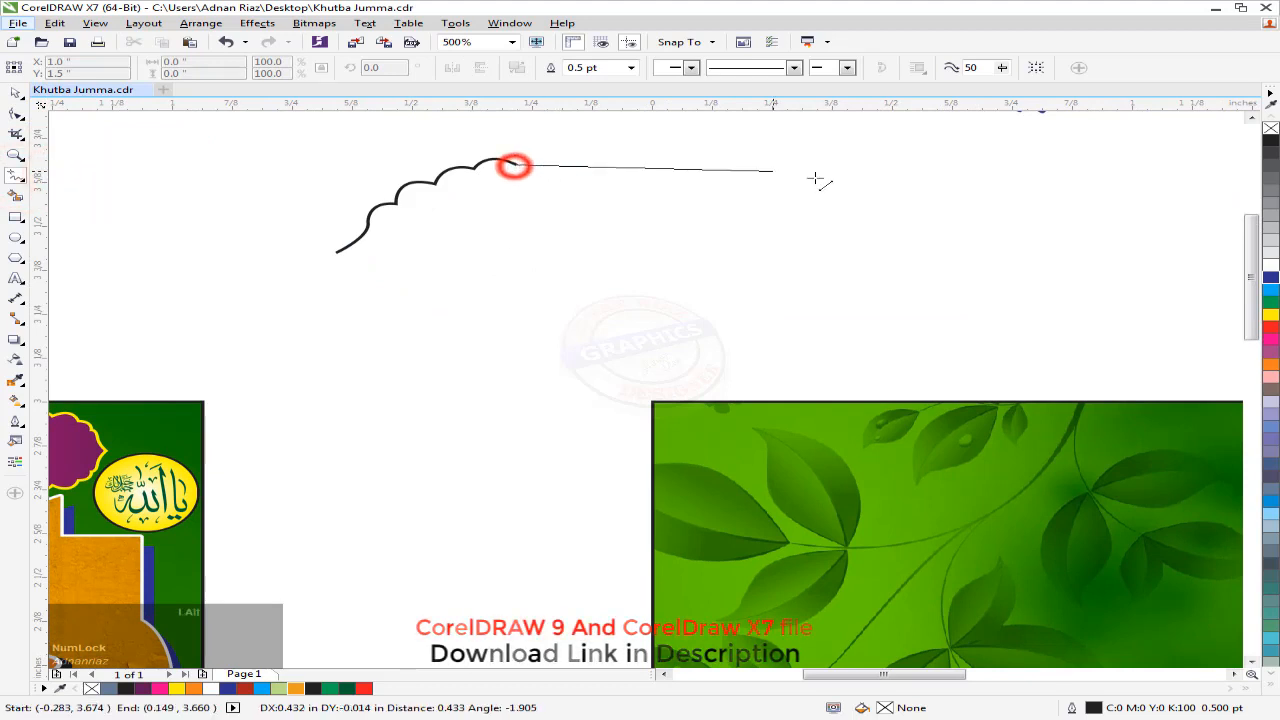
click(928, 164)
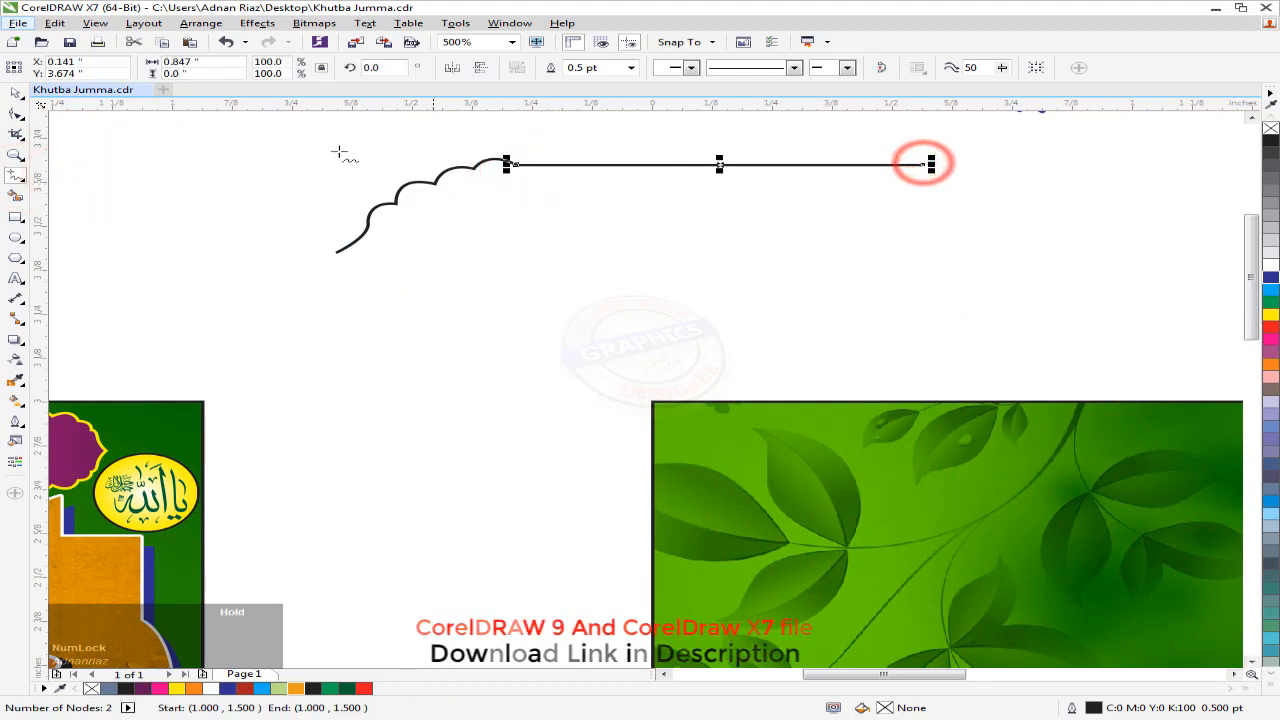
- Make a vertically mirrored copy of the scalloped curve and straight line below the originals to form the frame's left half
click(15, 93)
drag(200, 135, 971, 289)
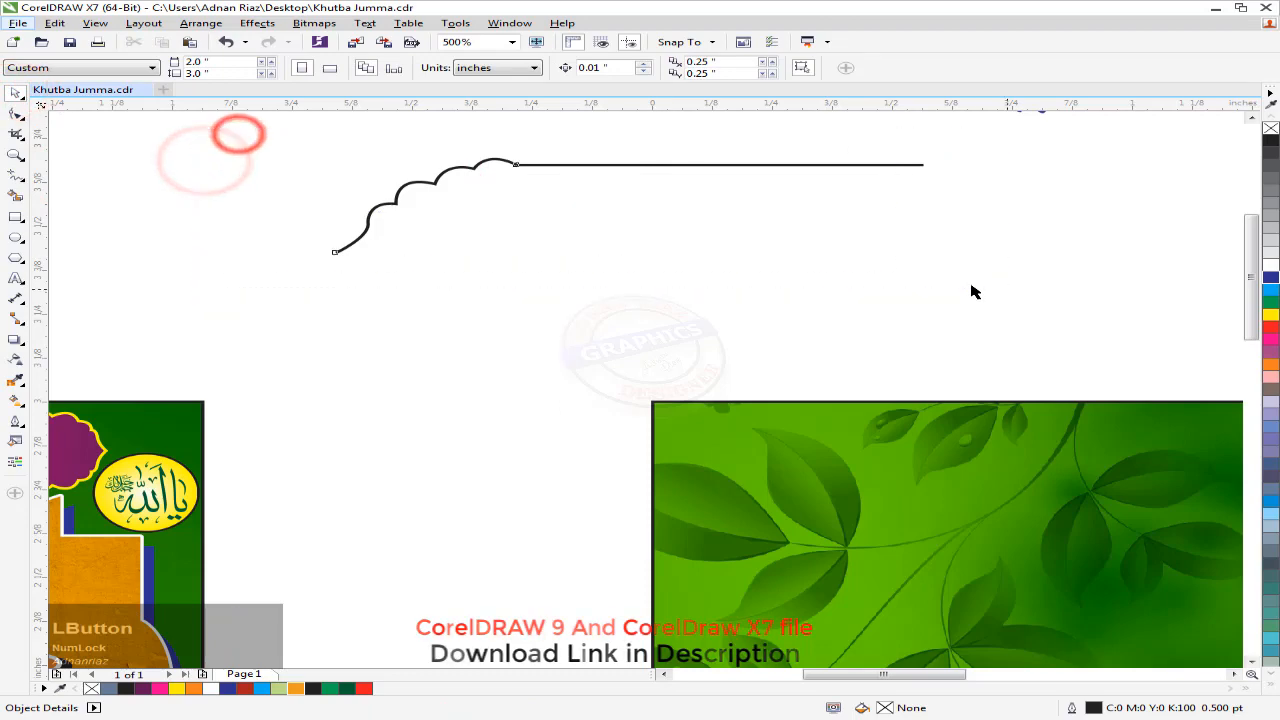
drag(631, 154, 640, 277)
right_click(643, 246)
- Make a horizontally mirrored copy of the half frame on its right side to complete the symmetrical scalloped frame
scroll(454, 162, down, 2)
drag(330, 176, 700, 280)
drag(387, 230, 803, 257)
right_click(803, 257)
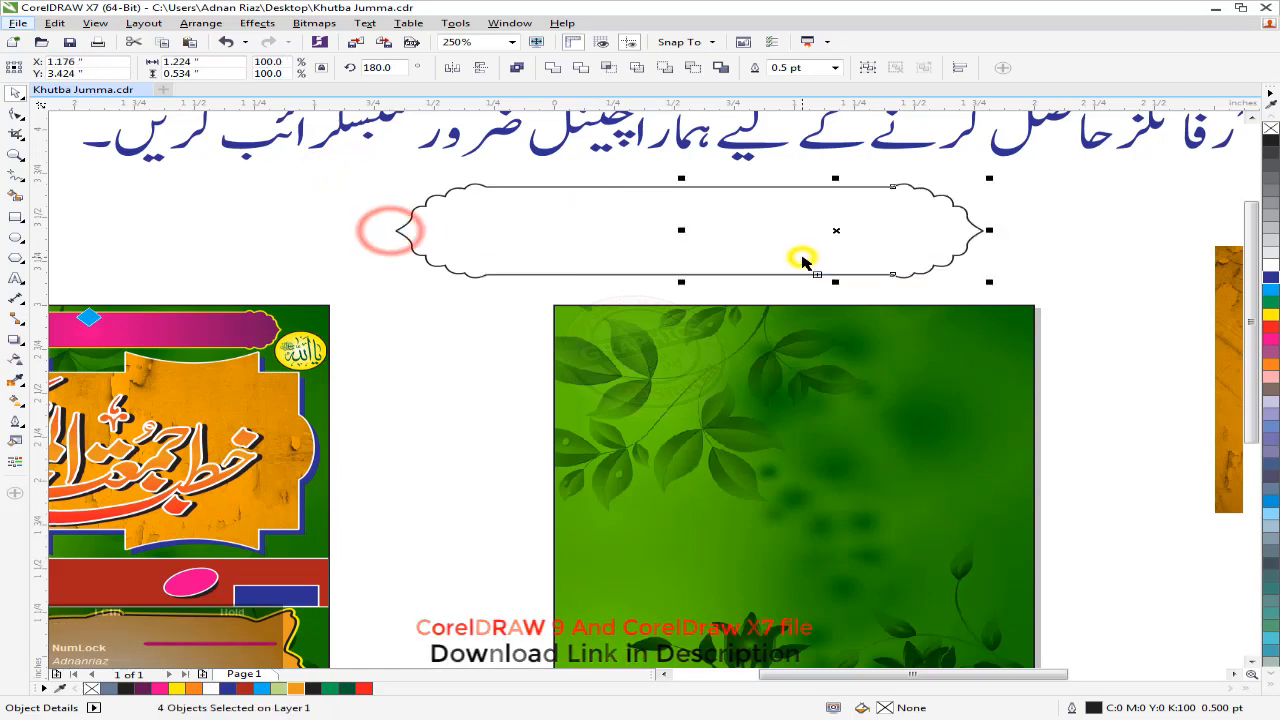
- Use Smart Fill on the frame's interior to create a single closed slate-blue shape with a 0.5 pt black outline
click(16, 196)
click(523, 243)
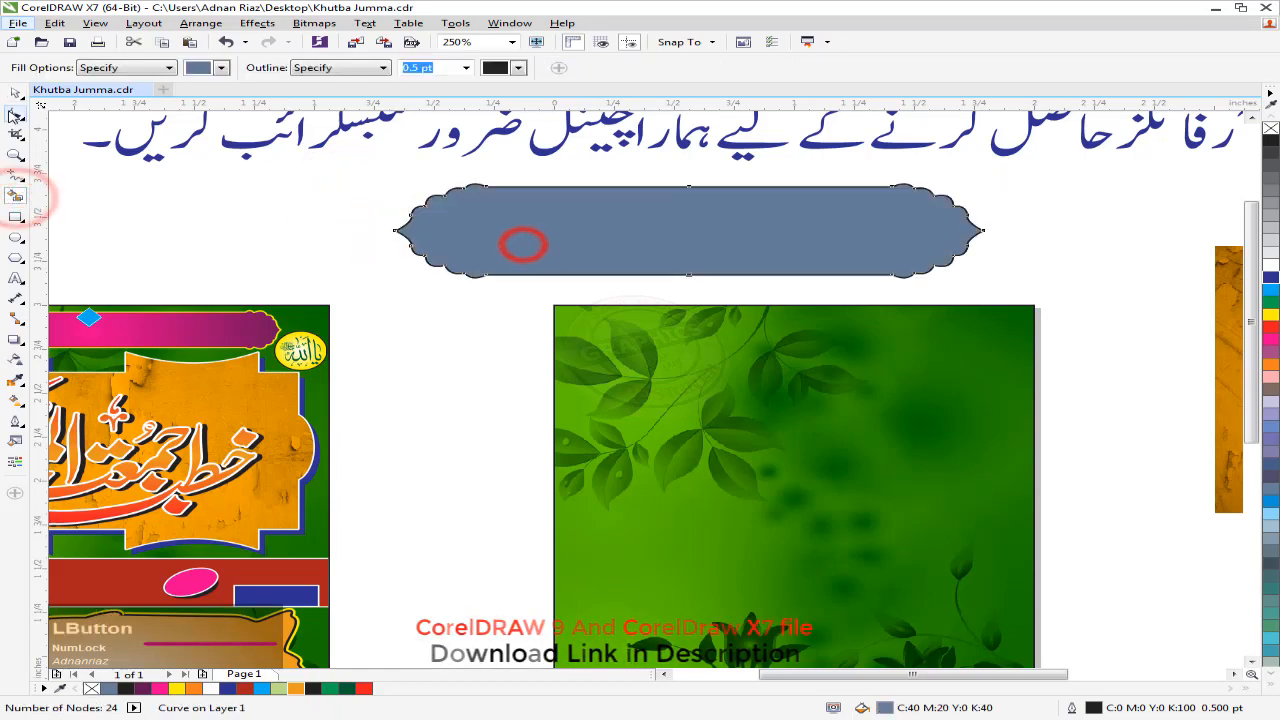
click(16, 91)
click(123, 172)
- Move the filled frame down onto the green page and delete the original outline pieces above it
drag(533, 262, 533, 384)
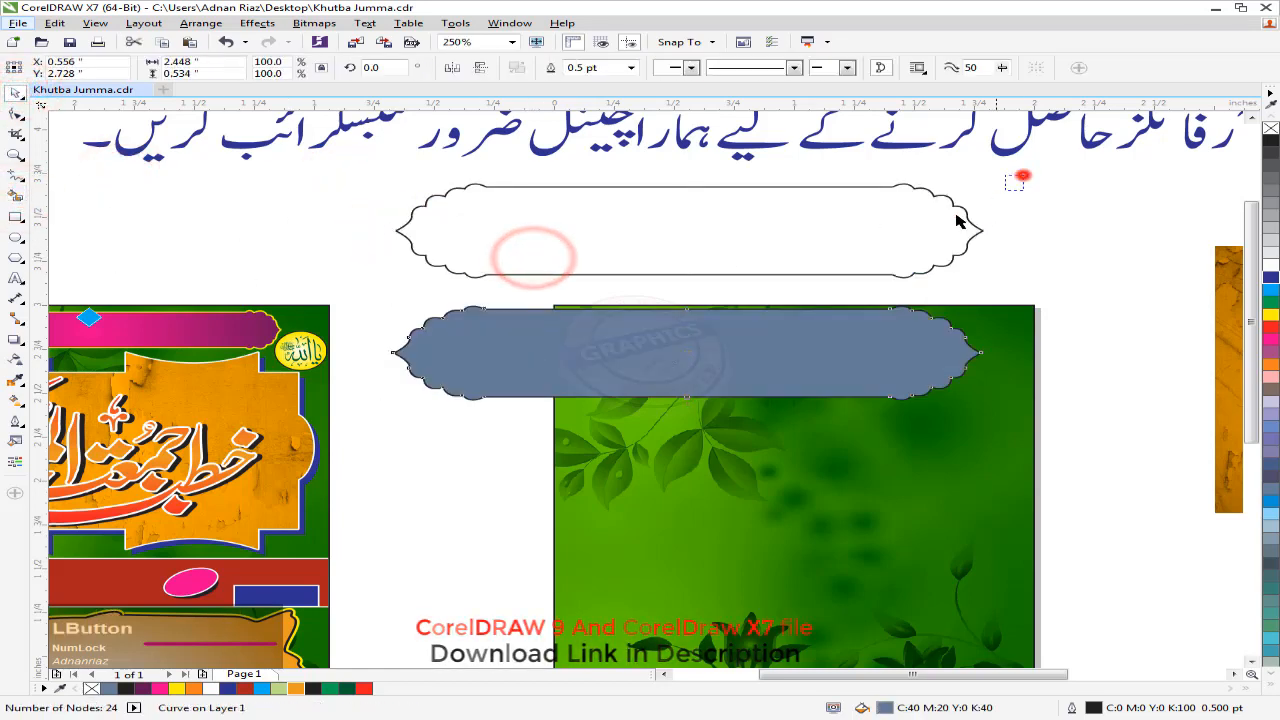
drag(1020, 177, 314, 286)
key(Delete)
- Scale the filled frame down to roughly half its size and place it near the page's top edge
scroll(457, 343, right, 3)
click(455, 341)
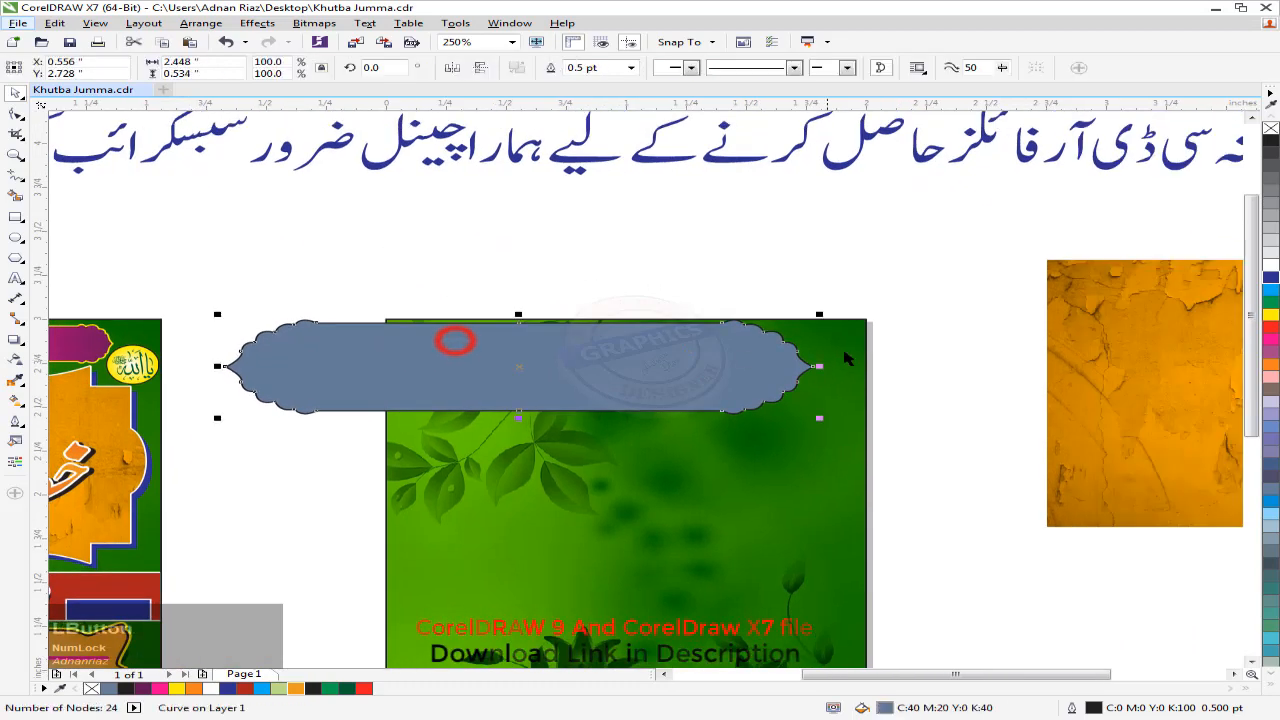
drag(820, 316, 505, 366)
drag(388, 385, 637, 356)
- Center the blue frame horizontally on the page-sized green rectangle
shift+click(628, 402)
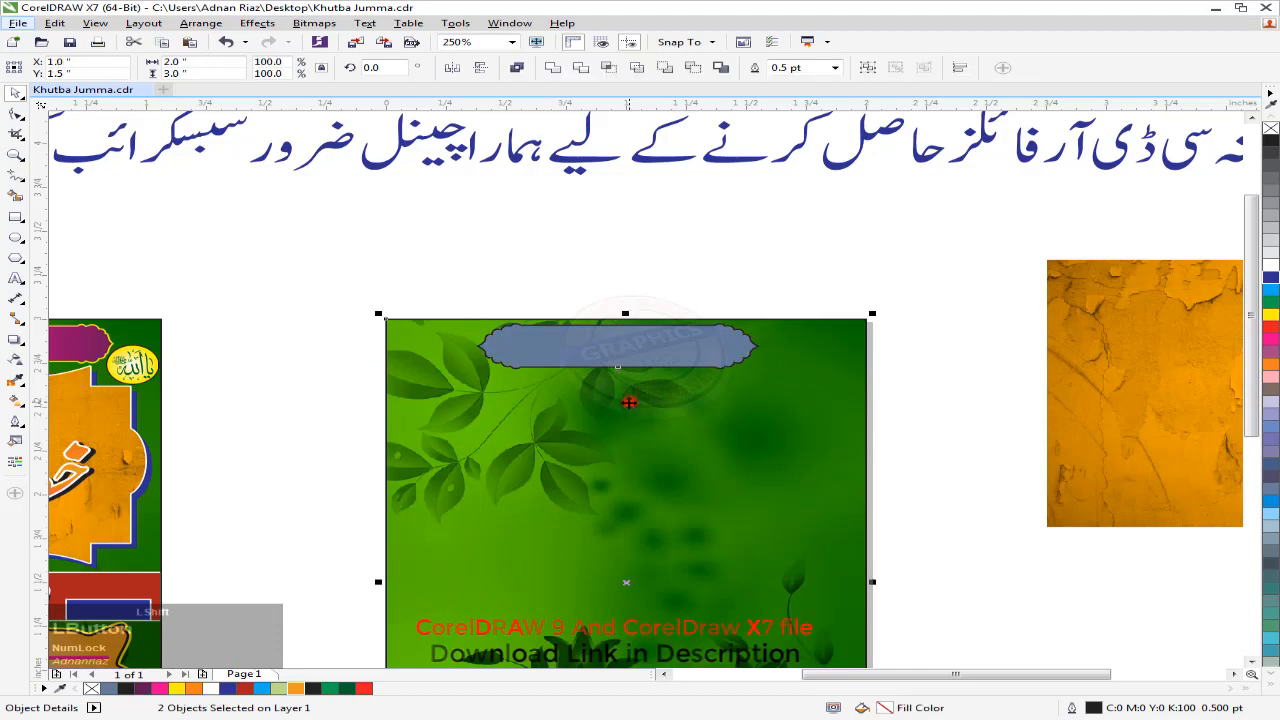
key(c)
click(585, 280)
- Stretch the blue frame by moving its left-end nodes horizontally to just beyond the page's left edge with the Shape tool
scroll(533, 350, up, 2)
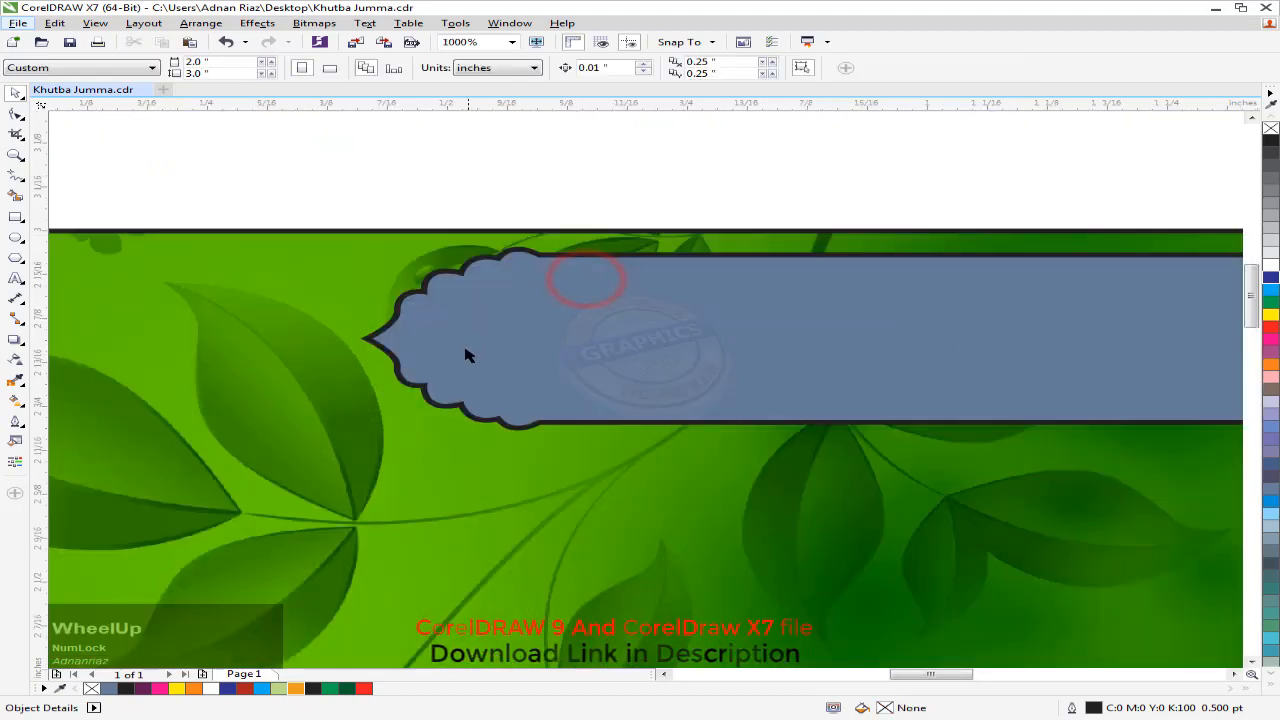
key(F10)
click(457, 338)
scroll(620, 260, down, 1)
drag(630, 378, 612, 352)
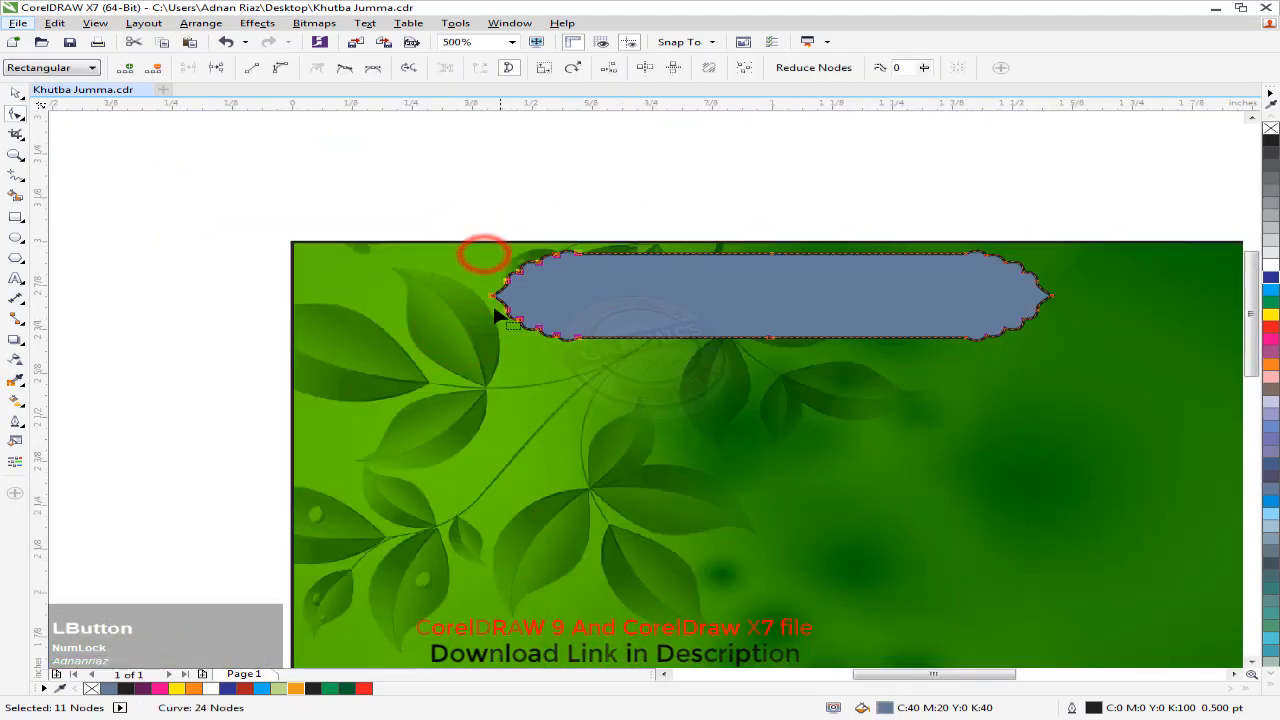
drag(493, 297, 370, 300)
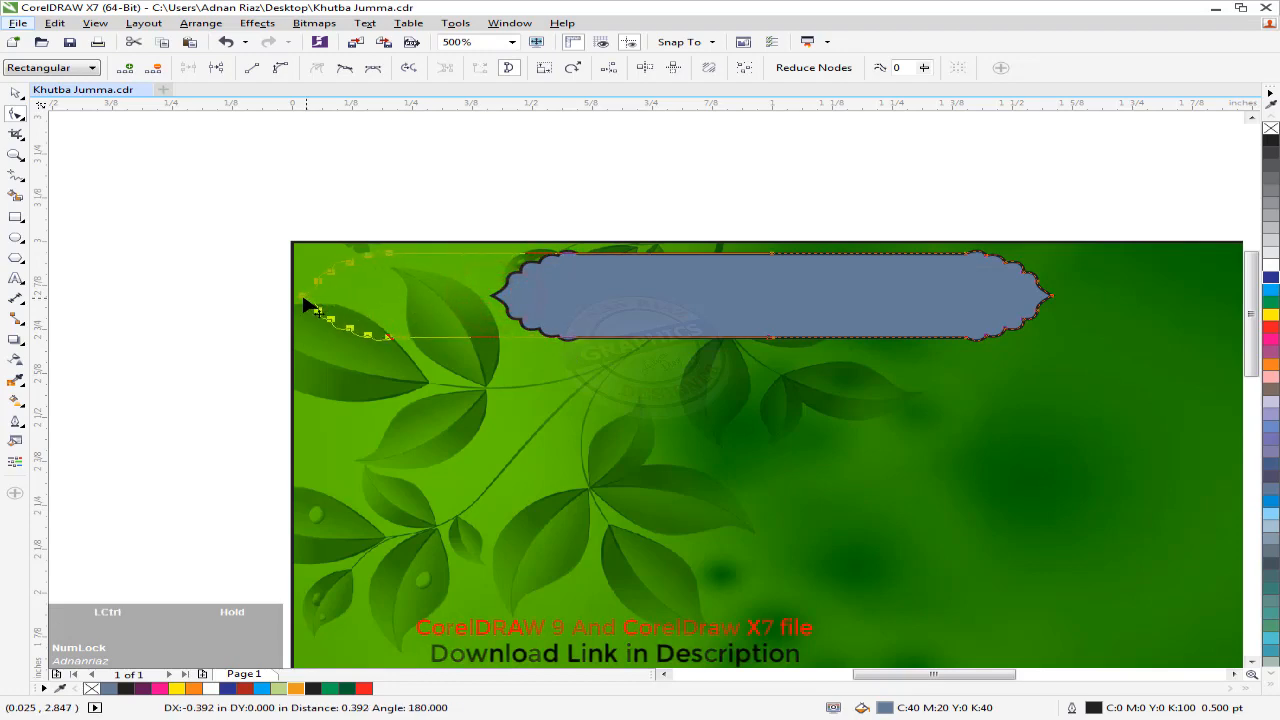
drag(263, 305, 263, 302)
scroll(360, 255, down, 1)
click(18, 90)
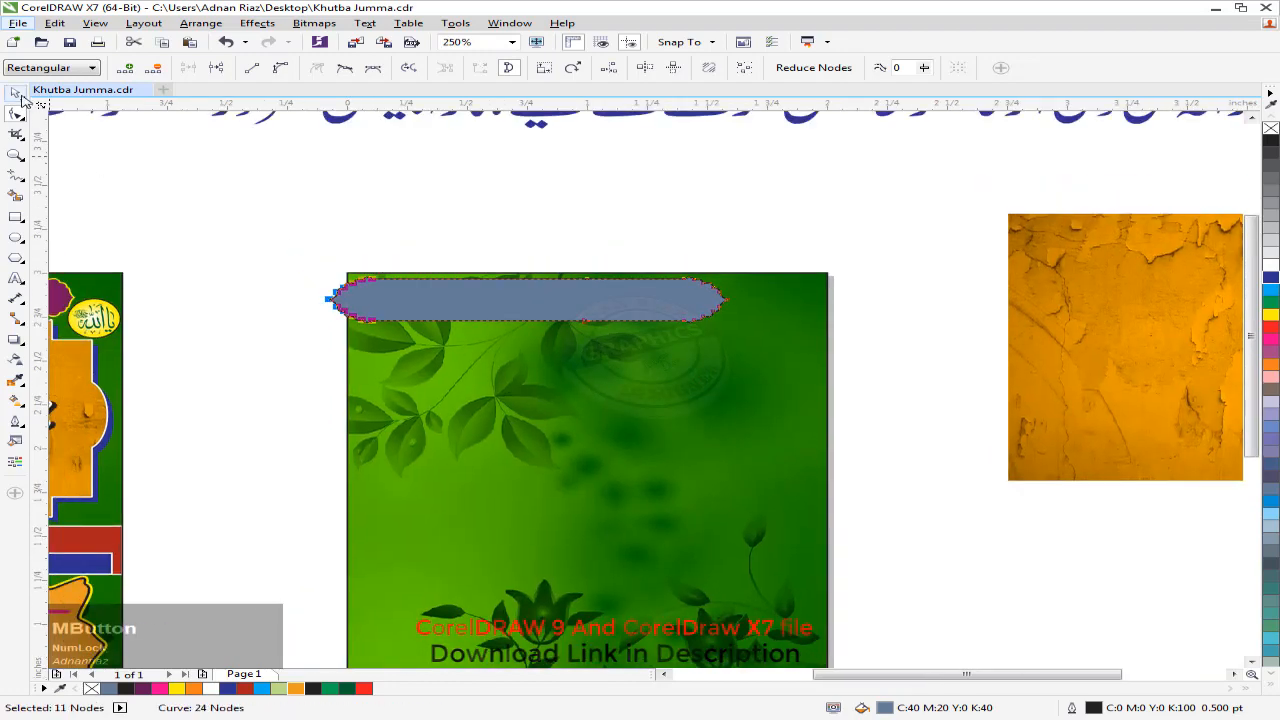
- Center the stretched blue frame horizontally on the green page
click(586, 396)
click(617, 247)
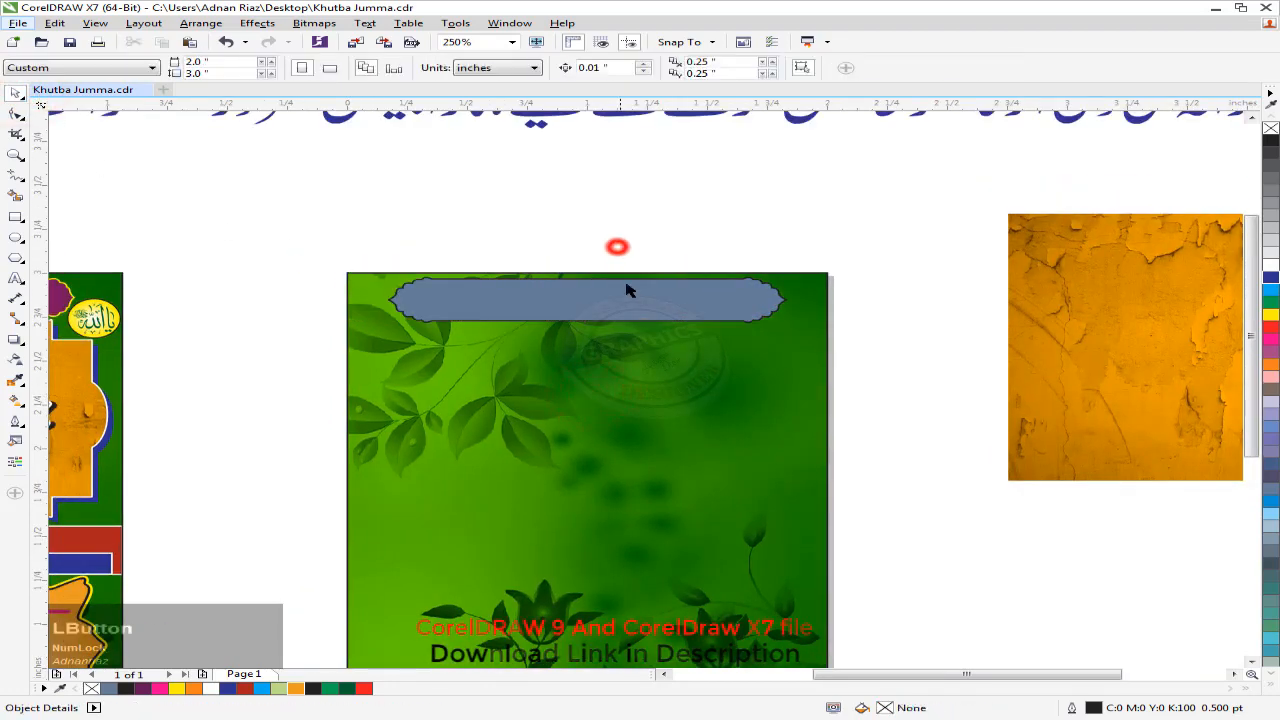
scroll(640, 295, left, 2)
- Apply an elliptical fountain fill to the frame, starting at its centre and reaching out to its end tip
click(679, 288)
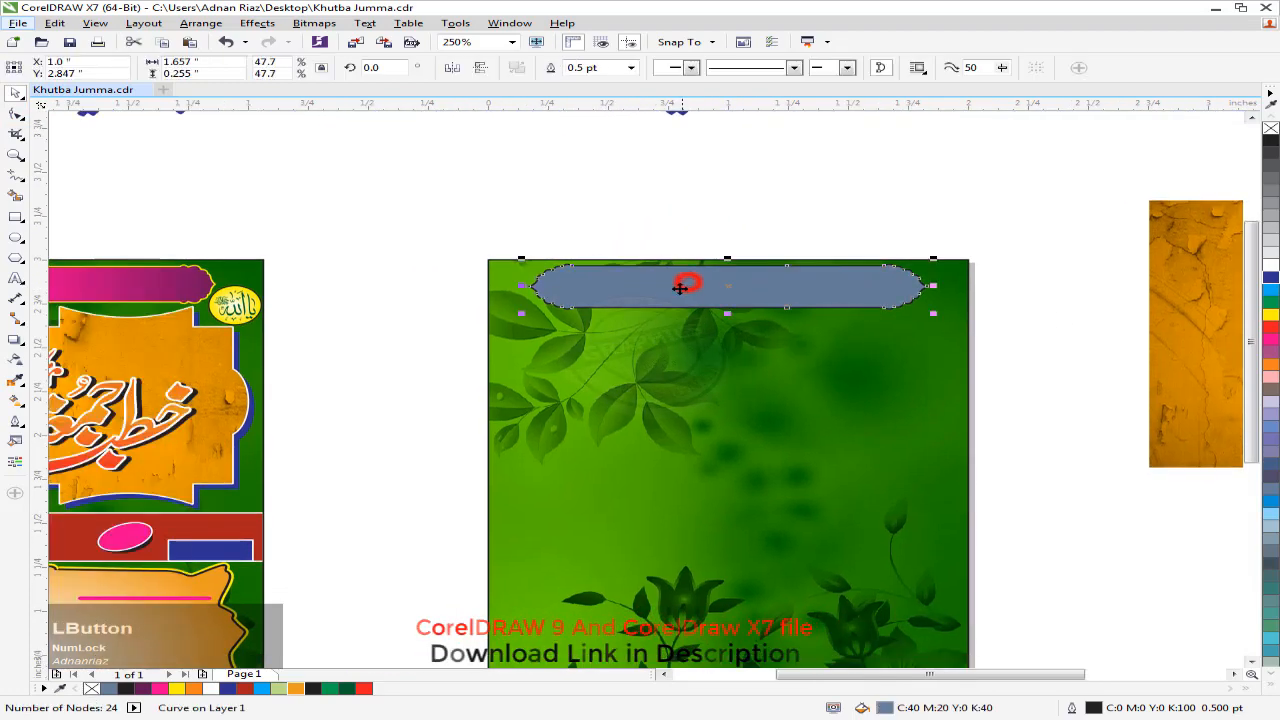
key(g)
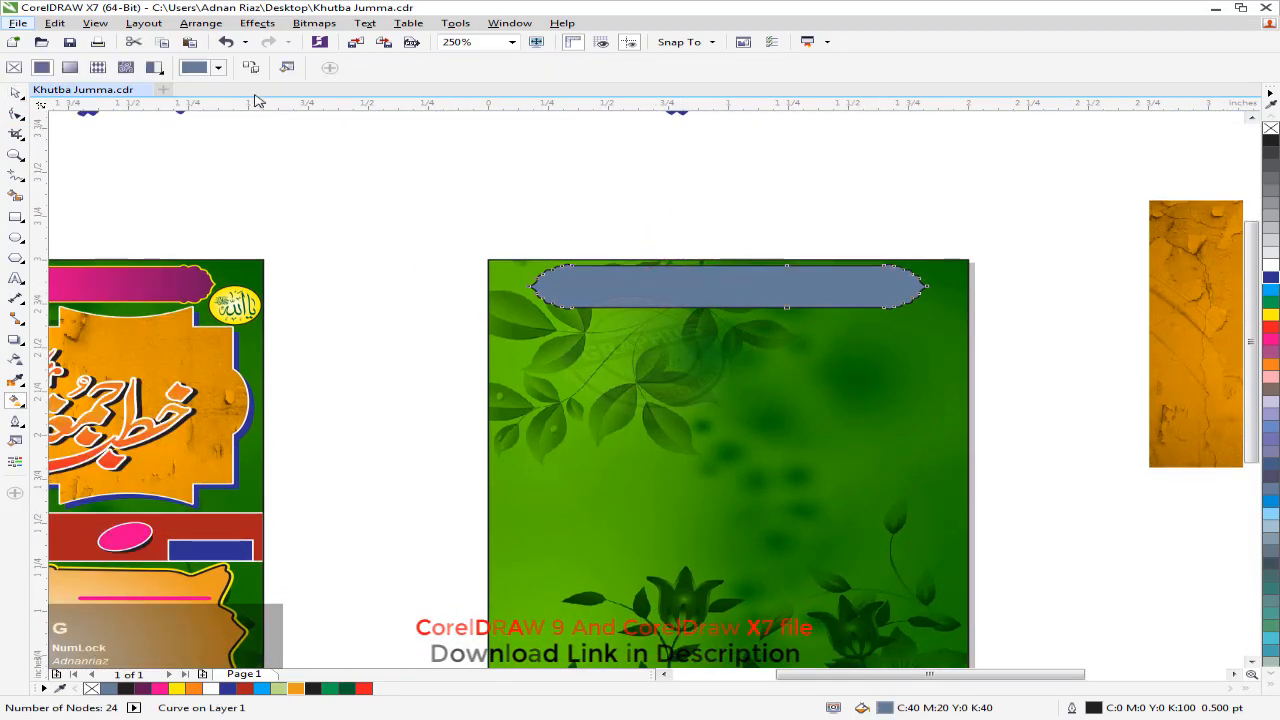
drag(698, 284, 758, 296)
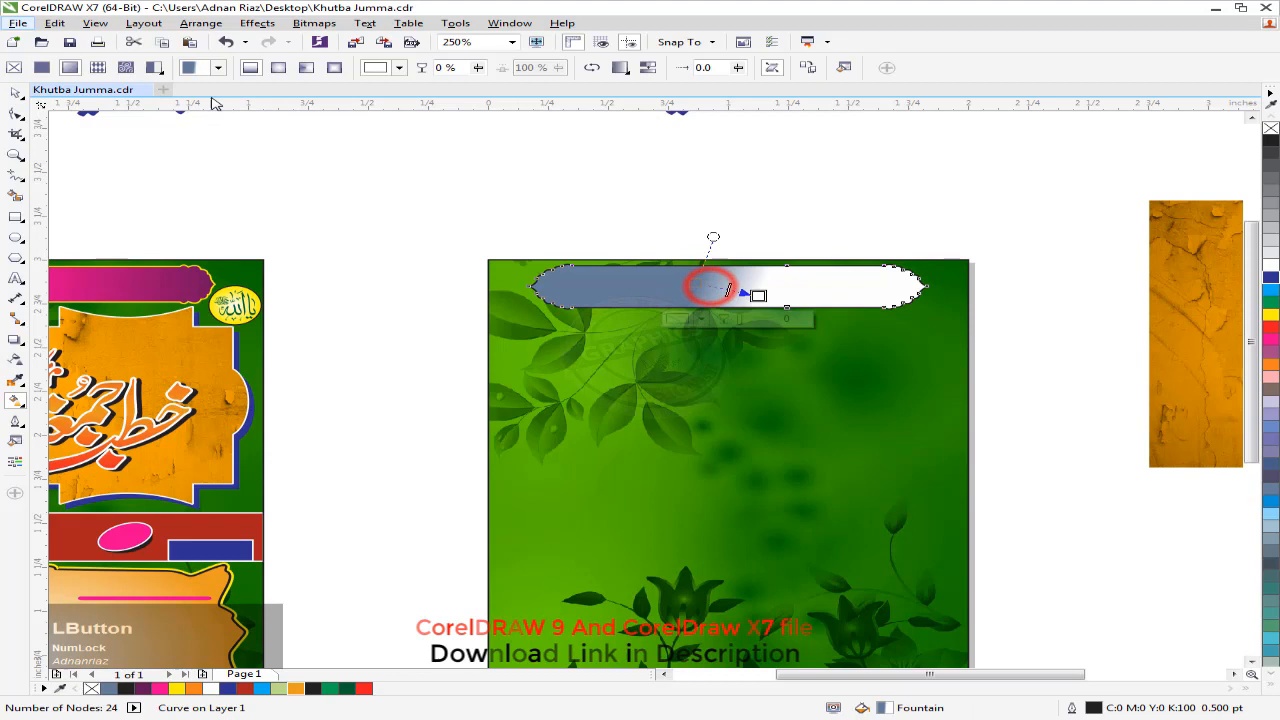
click(278, 68)
click(696, 292)
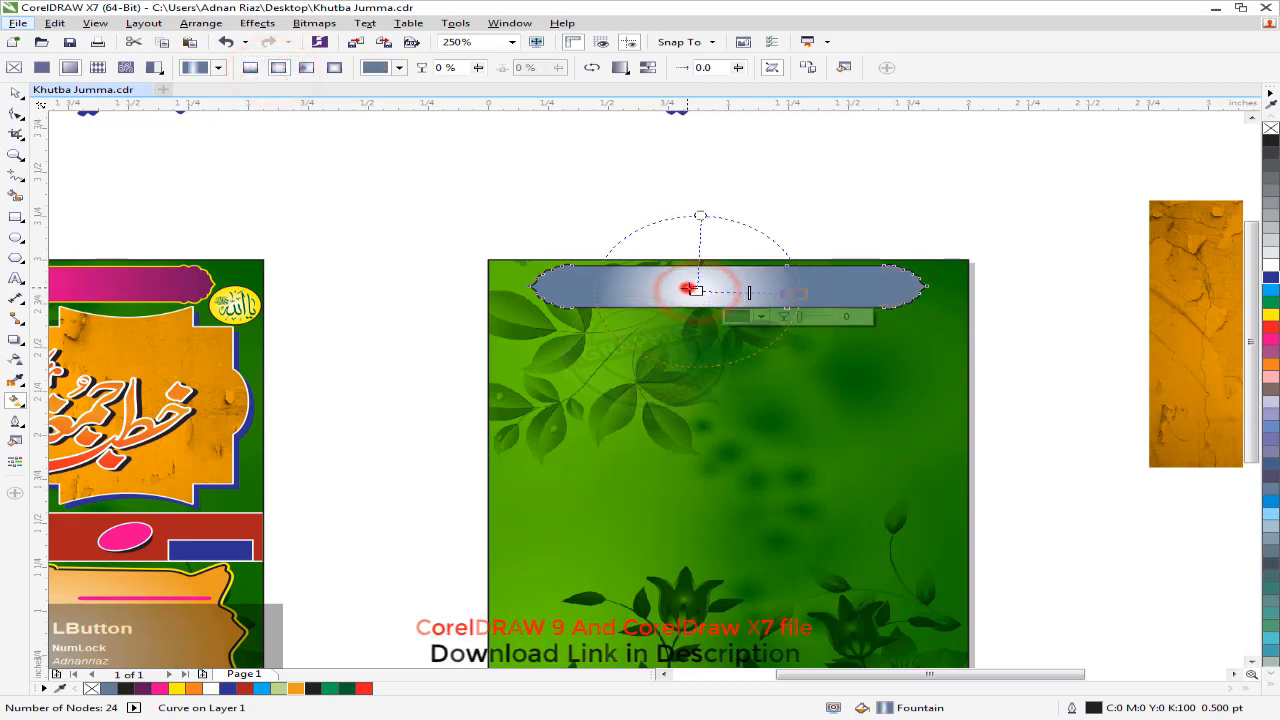
drag(694, 290, 707, 289)
click(789, 292)
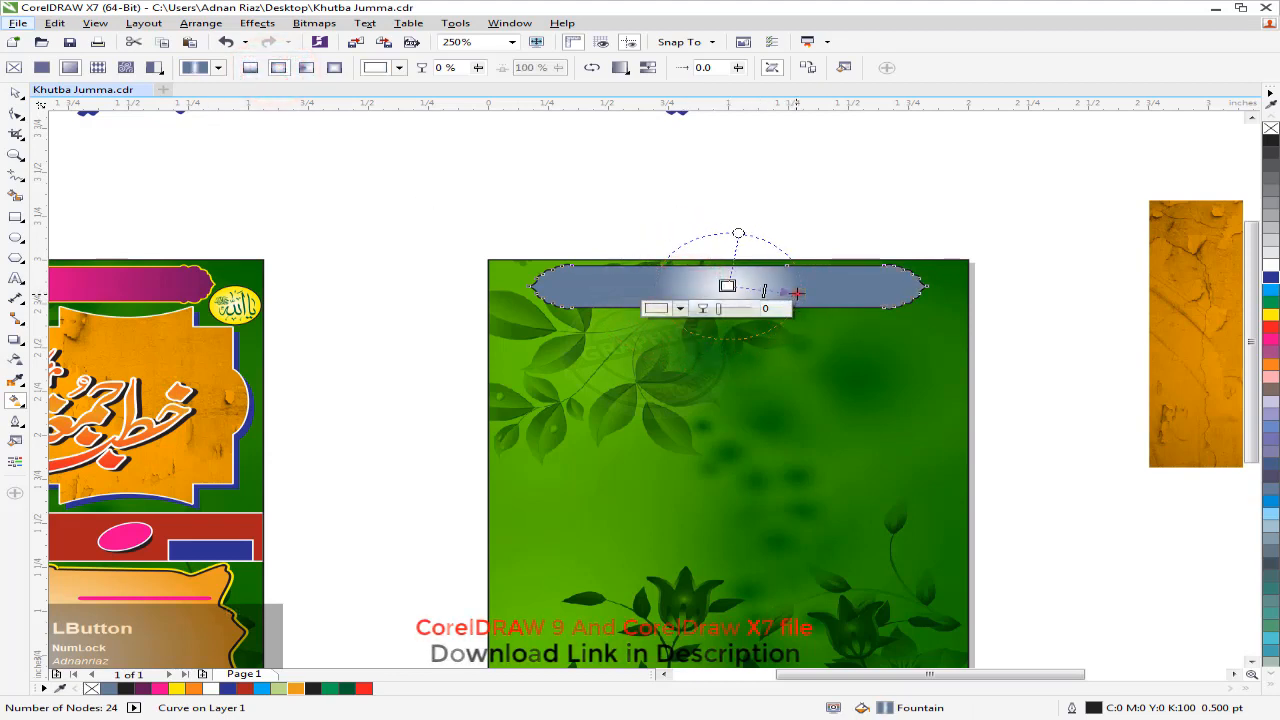
drag(797, 292, 928, 287)
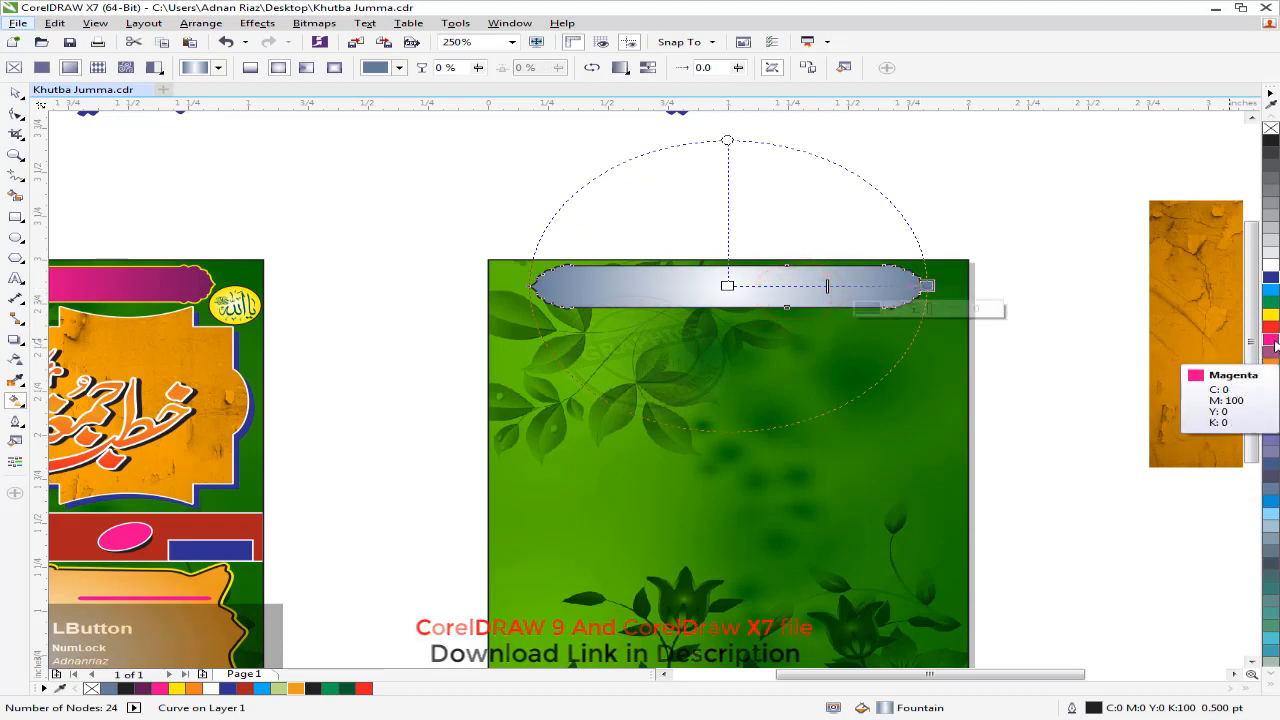
- Color the frame's fountain fill magenta at the centre and dark purple at the outer end
drag(1270, 340, 728, 287)
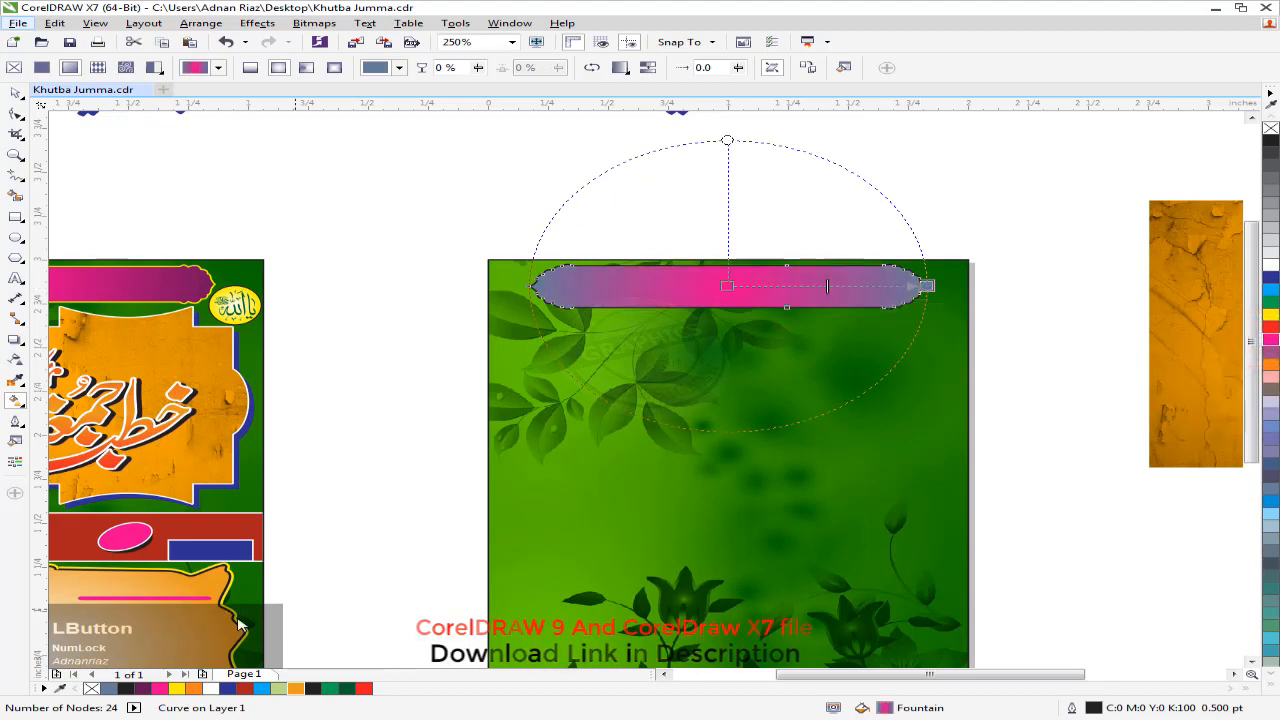
drag(146, 690, 858, 362)
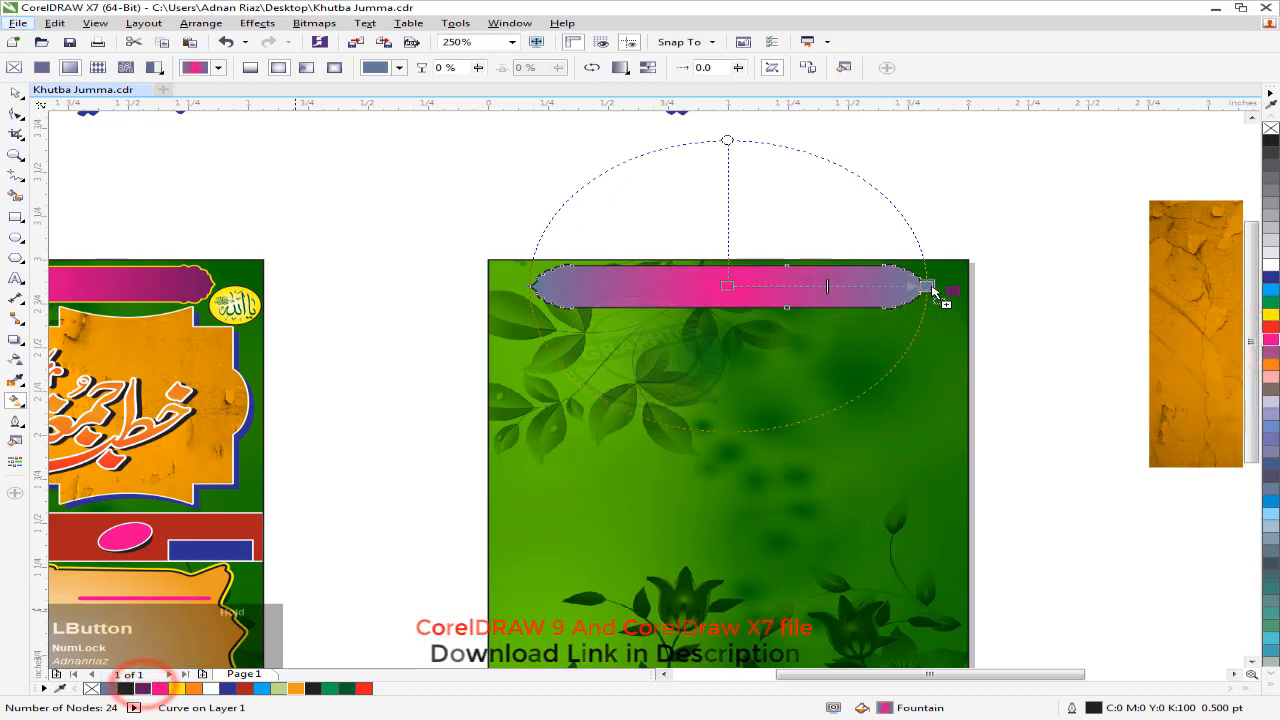
drag(932, 293, 930, 290)
- Give the gradient frame a yellow outline and deselect it
scroll(700, 437, right, 1)
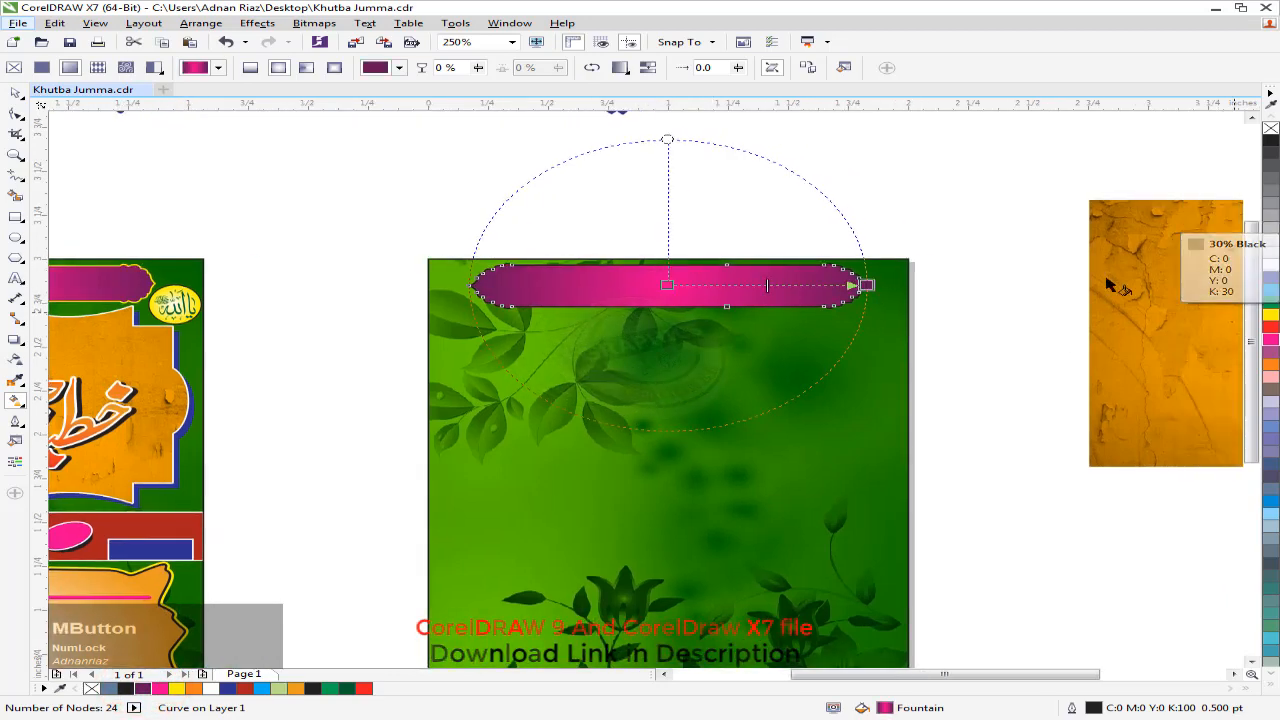
right_click(1270, 316)
click(18, 93)
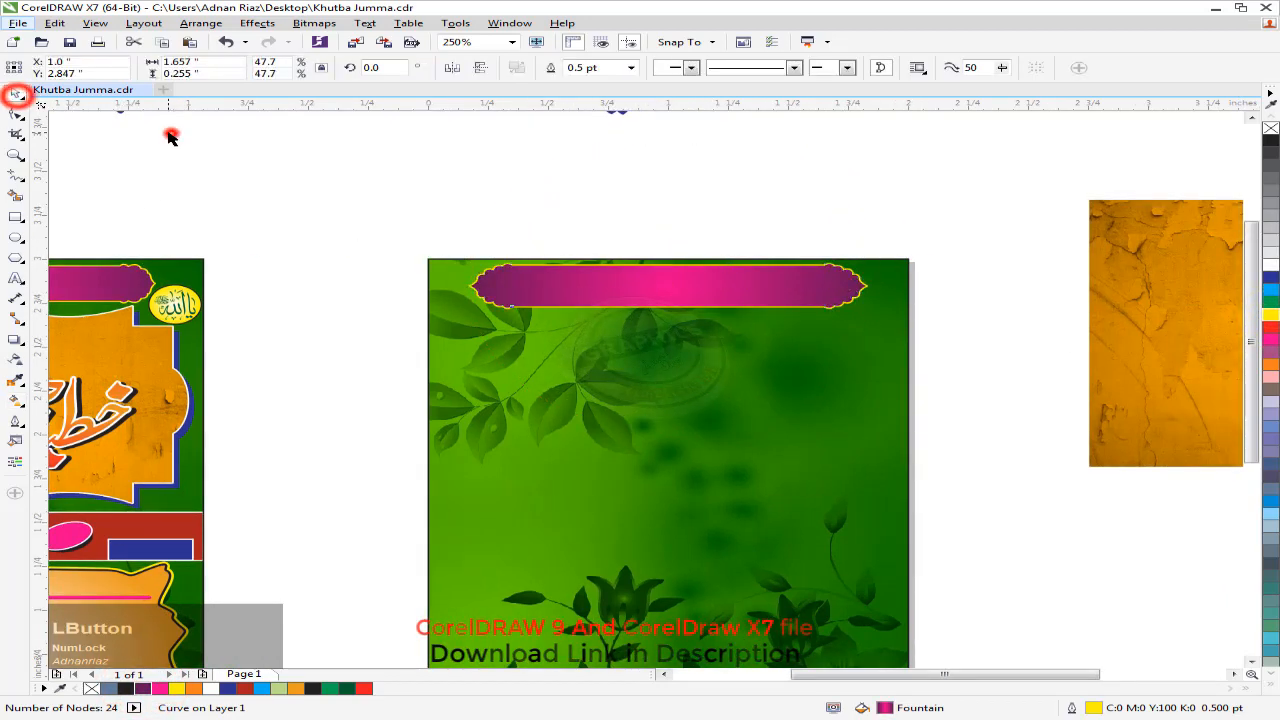
click(171, 130)
- Draw a small square about 0.188 inch wide on the middle of the frame
scroll(326, 286, left, 2)
click(15, 217)
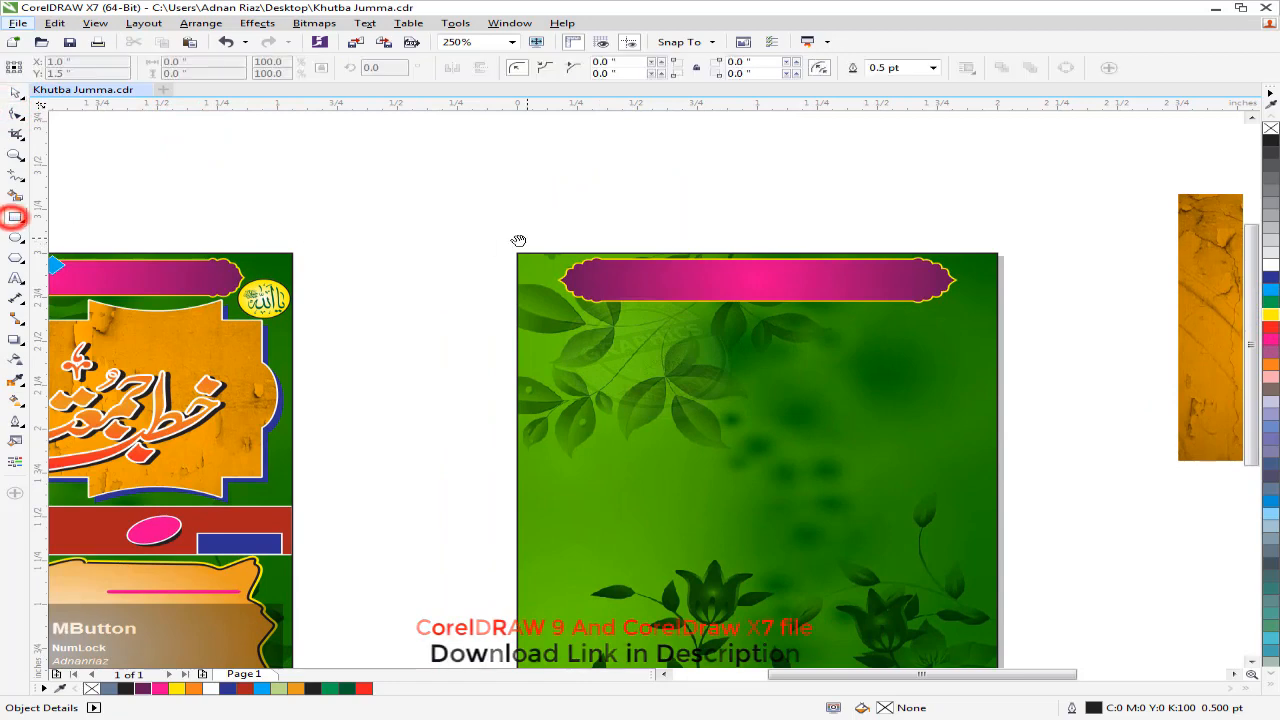
scroll(622, 262, up, 1)
scroll(741, 277, right, 3)
drag(468, 247, 556, 297)
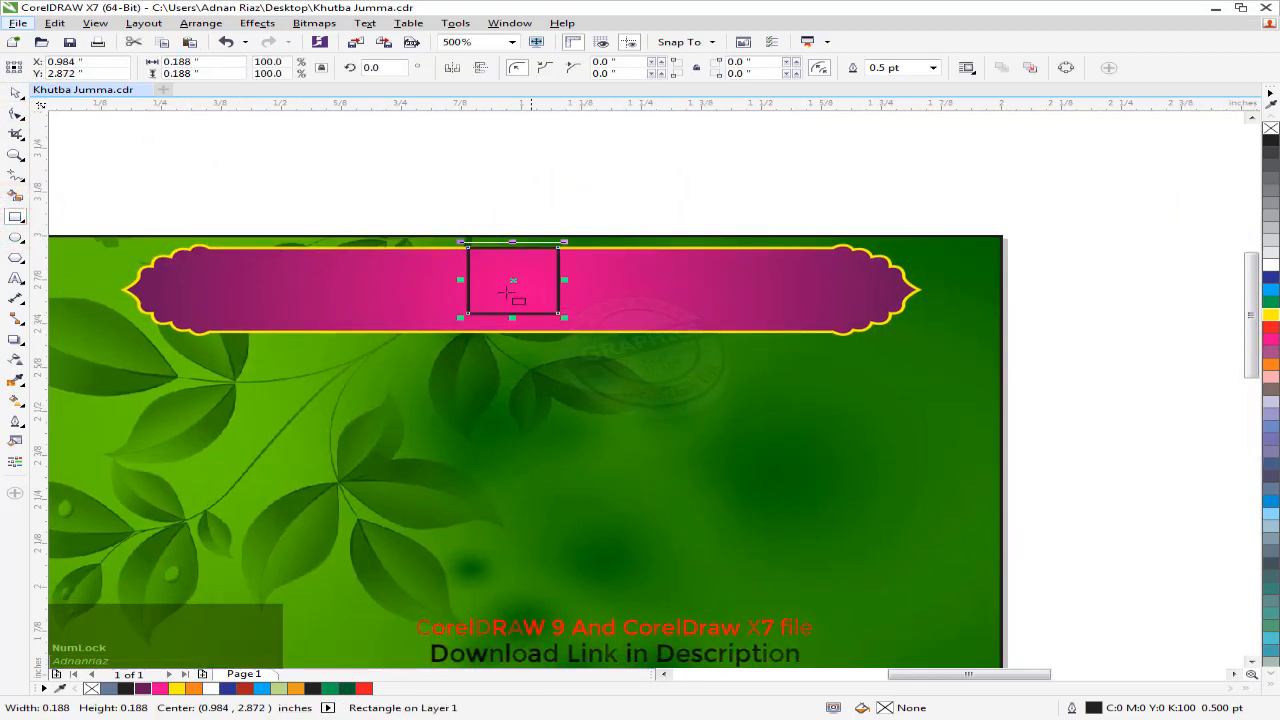
- Fill the small square with cyan and give it a white hairline outline
click(1270, 265)
click(1271, 288)
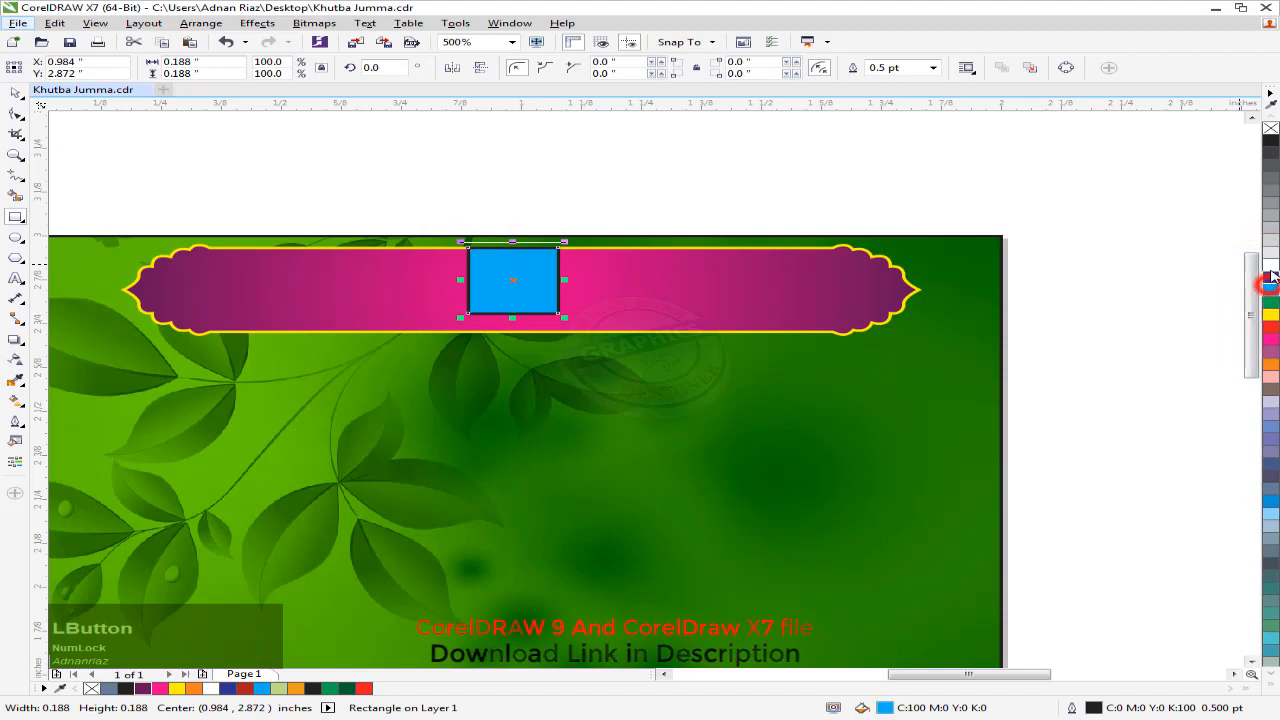
right_click(1270, 265)
click(932, 68)
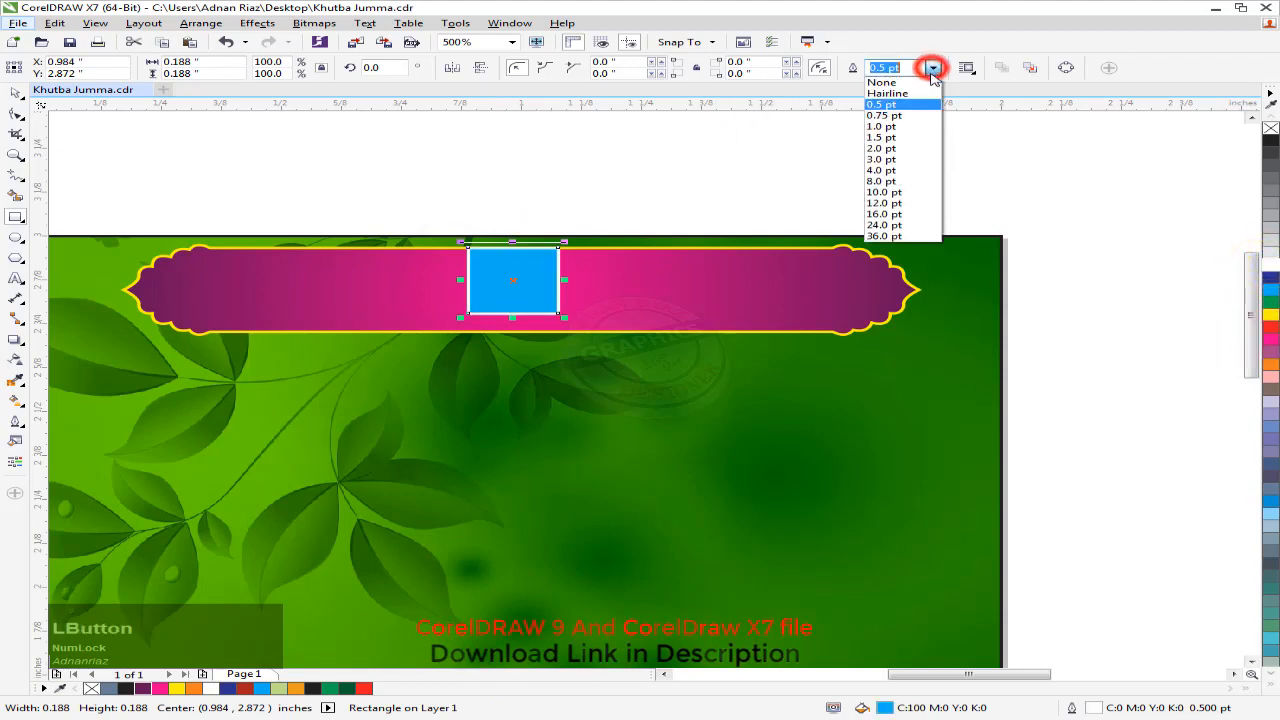
click(905, 89)
click(114, 120)
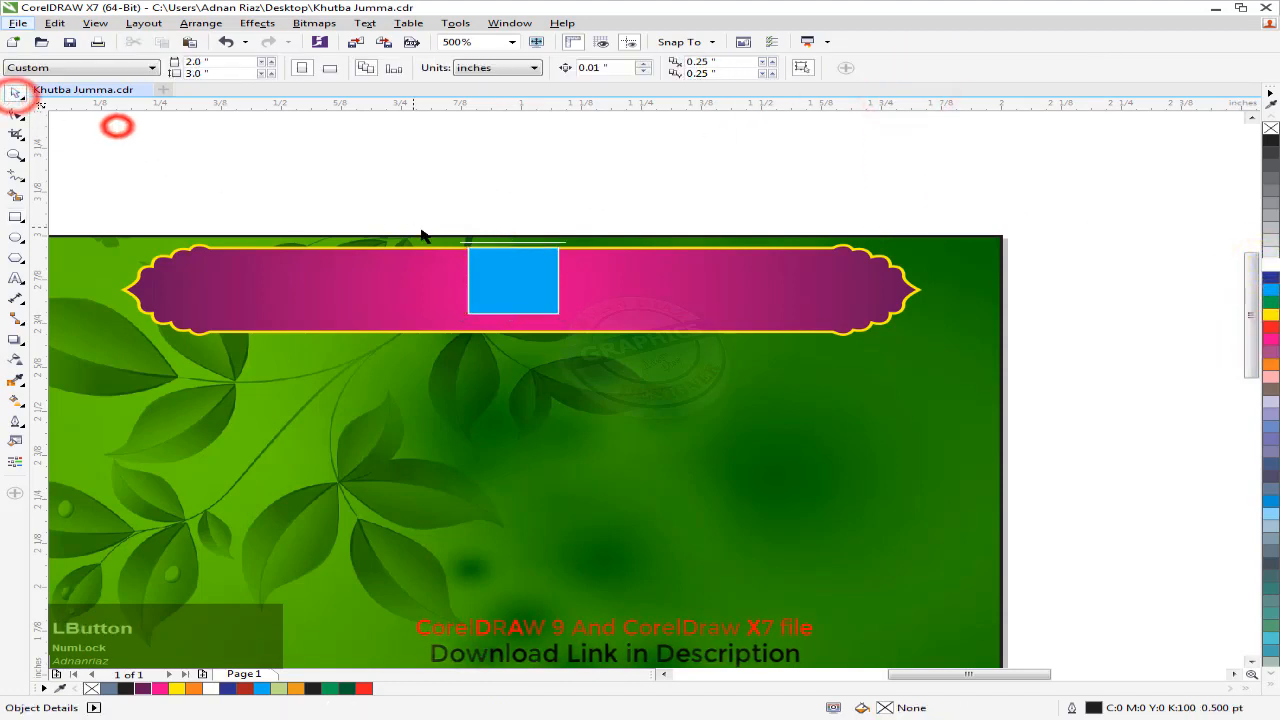
- Rotate the cyan square 45 degrees clockwise into a diamond
scroll(420, 234, up, 2)
click(557, 286)
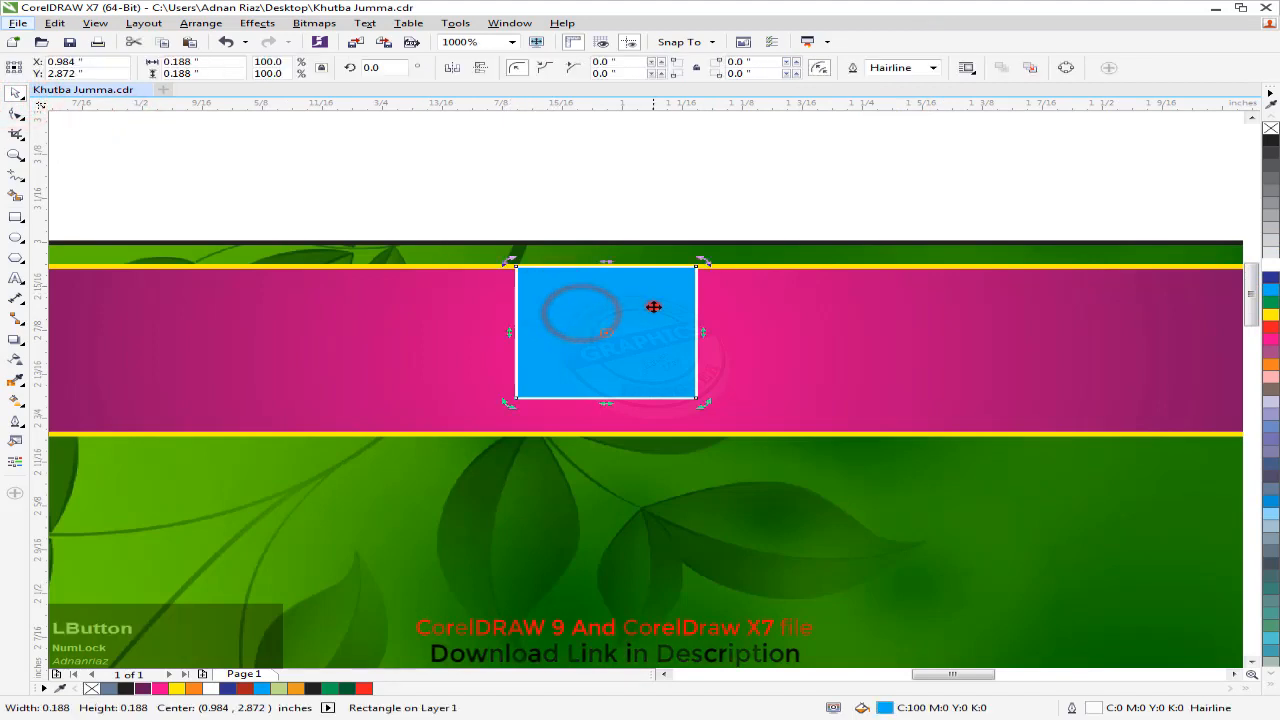
click(591, 191)
click(643, 294)
click(660, 292)
drag(702, 266, 728, 335)
- Scale the cyan diamond to about 0.133 inch across and move it up over the frame's upper border
click(632, 298)
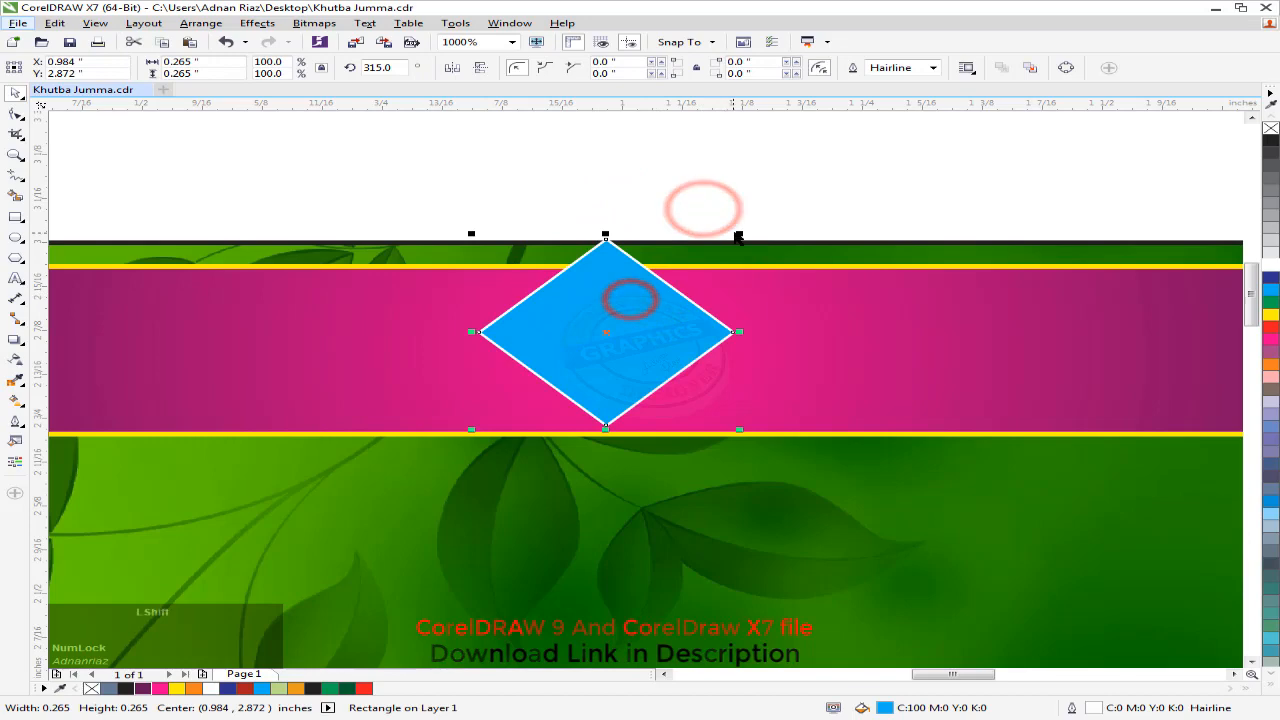
drag(739, 233, 672, 283)
drag(614, 334, 620, 295)
- Place a copy of the diamond slightly below the original, one level behind it and without an outline
scroll(643, 302, up, 1)
right_click(620, 295)
key(ctrl+Page_Down)
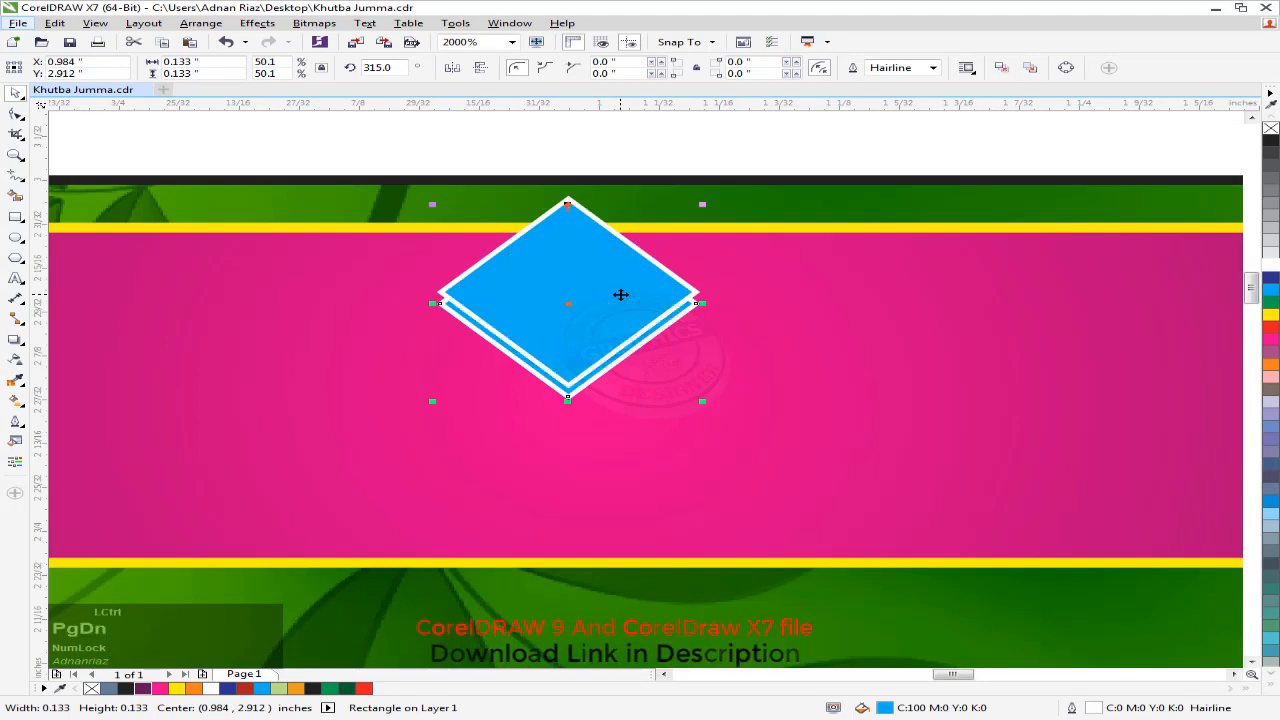
right_click(1270, 128)
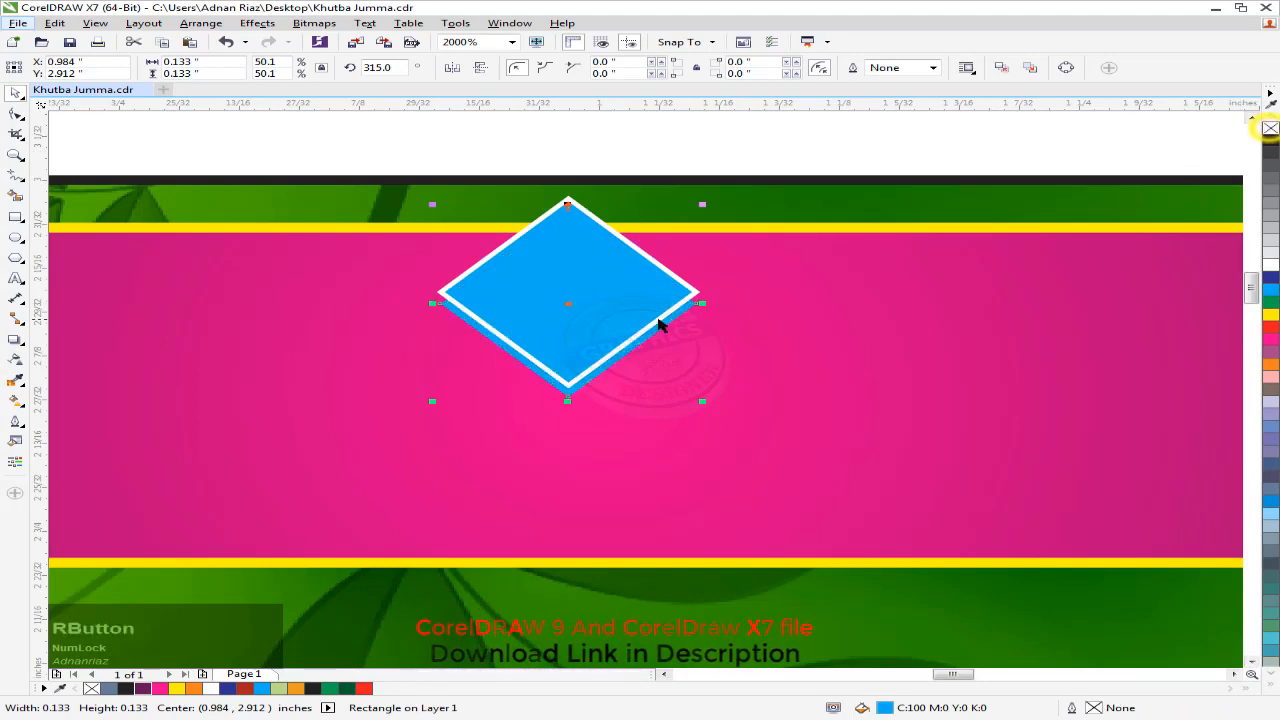
- Group the two overlapping cyan diamonds
click(674, 137)
drag(800, 146, 374, 449)
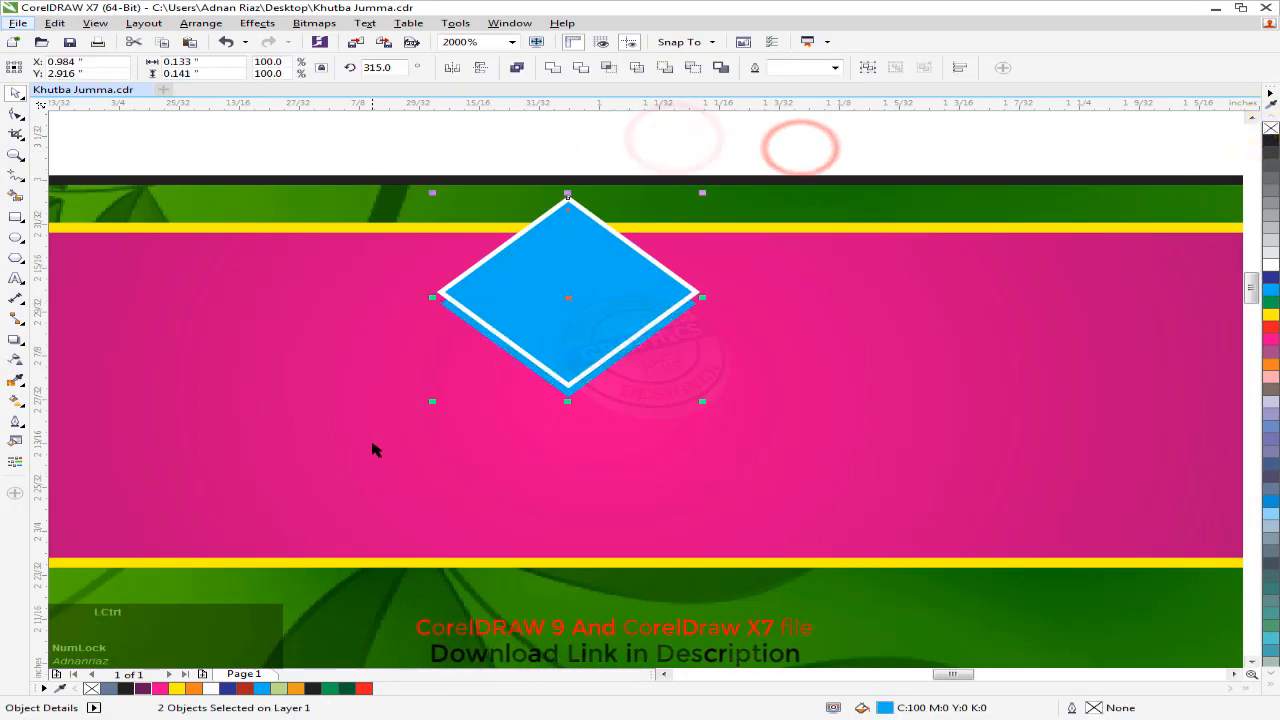
key(ctrl+g)
- Copy the pair of yellow calligraphy medallions from the finished design to just above the green page
scroll(585, 231, down, 2)
drag(438, 257, 686, 289)
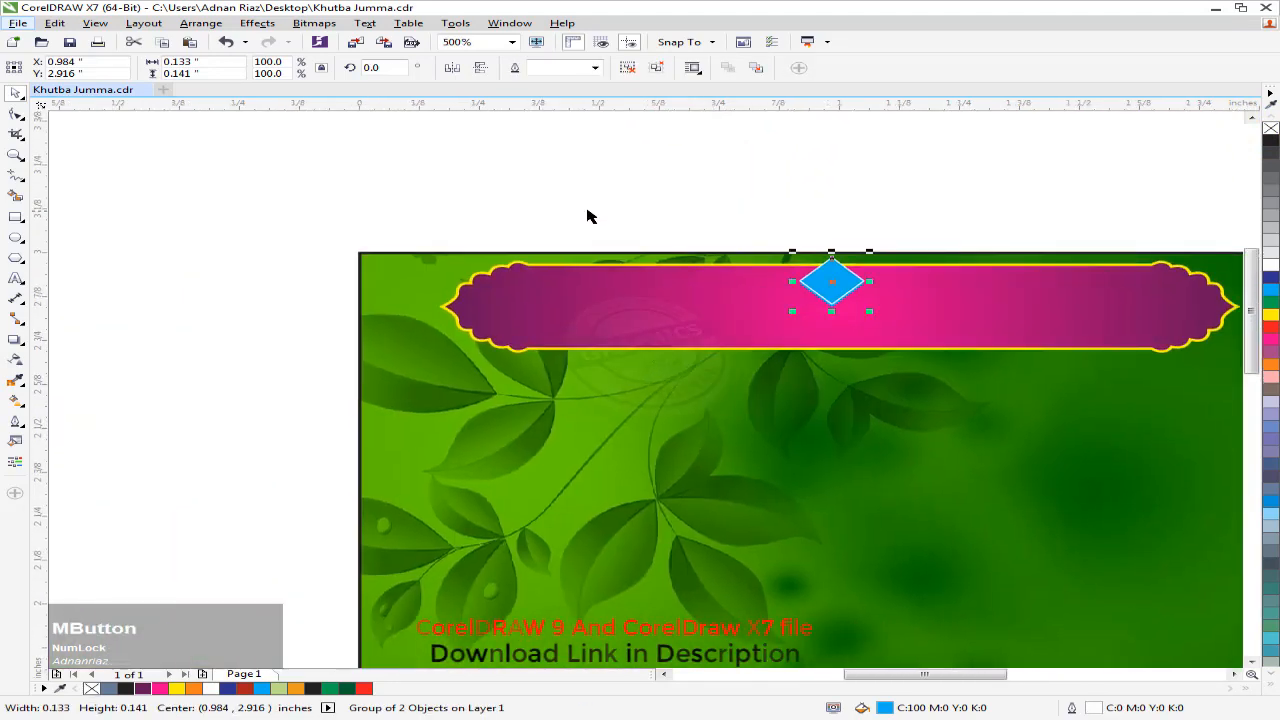
scroll(588, 209, down, 1)
click(594, 177)
drag(226, 248, 925, 192)
right_click(925, 192)
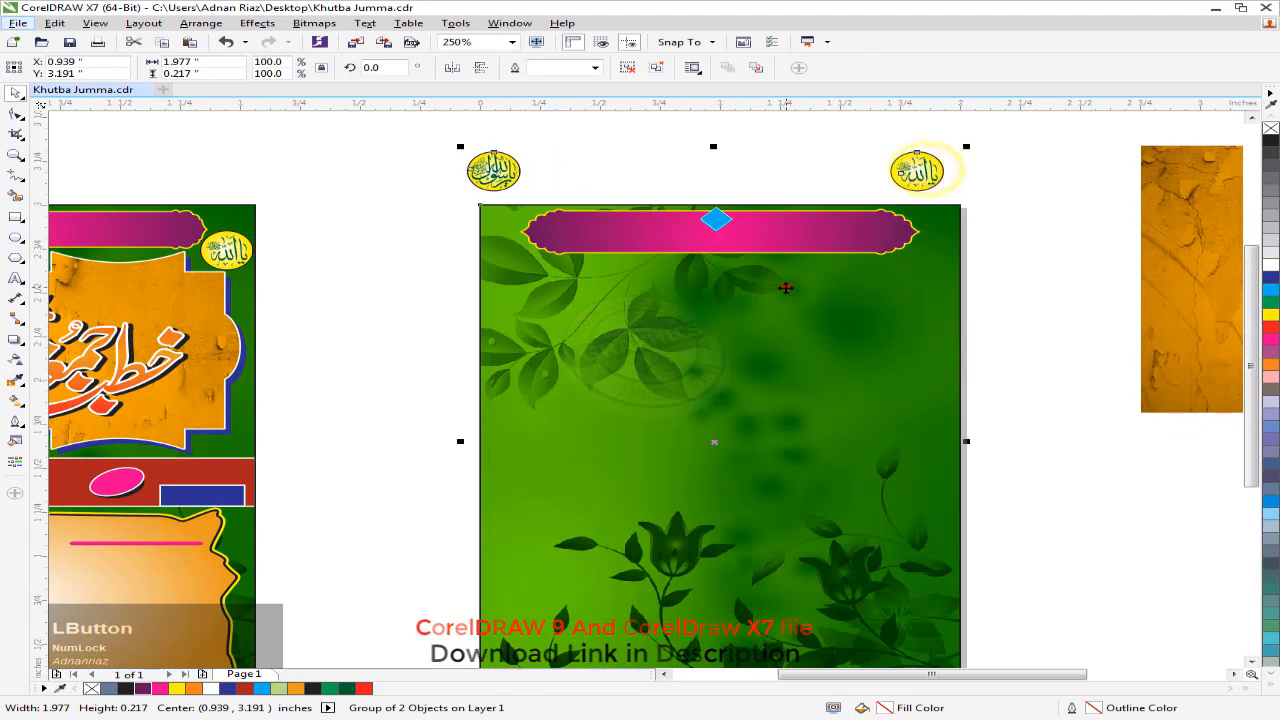
- Center the medallion pair horizontally on the page and move it straight down beside the frame's ends
shift+click(785, 287)
key(c)
click(766, 172)
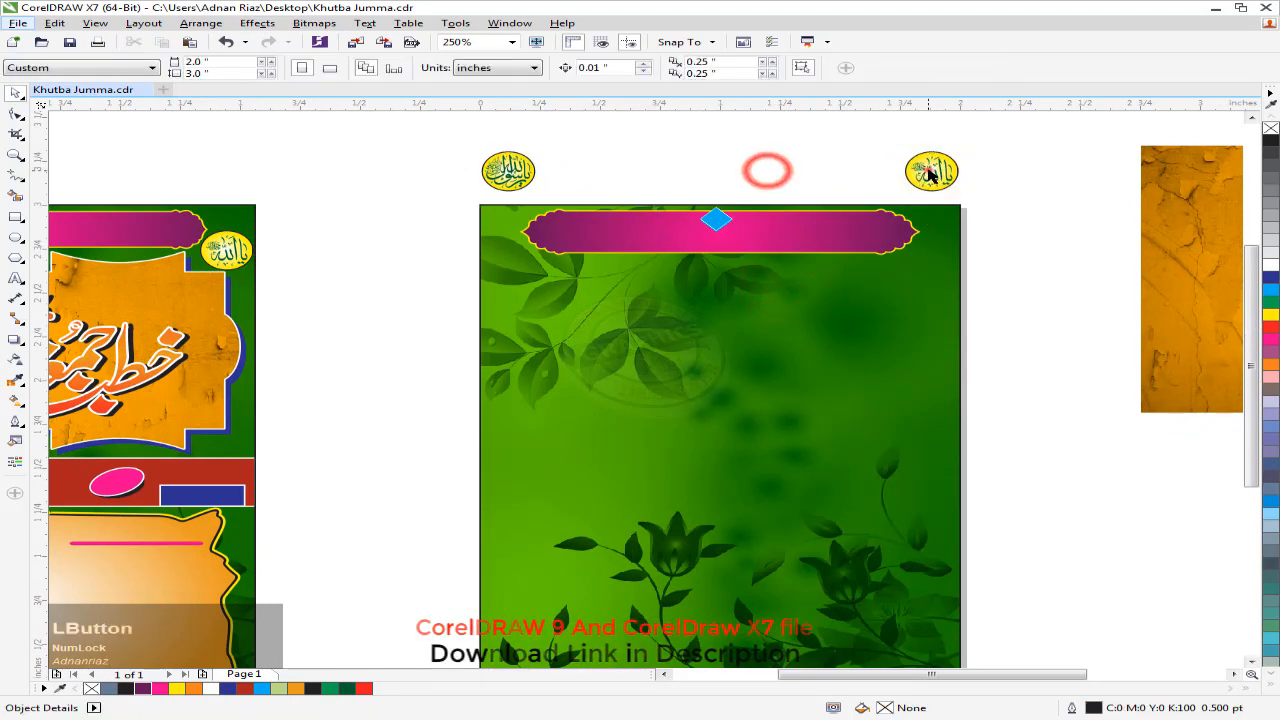
drag(931, 170, 932, 256)
click(905, 165)
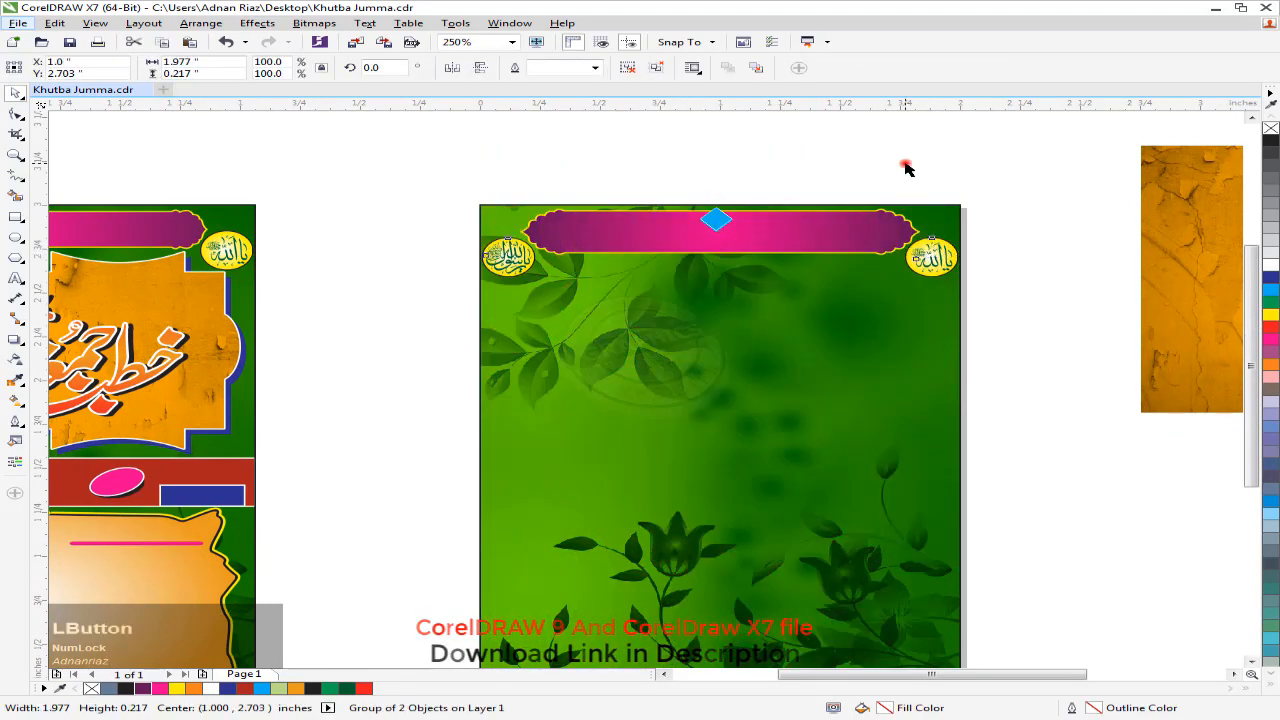
drag(925, 398, 866, 330)
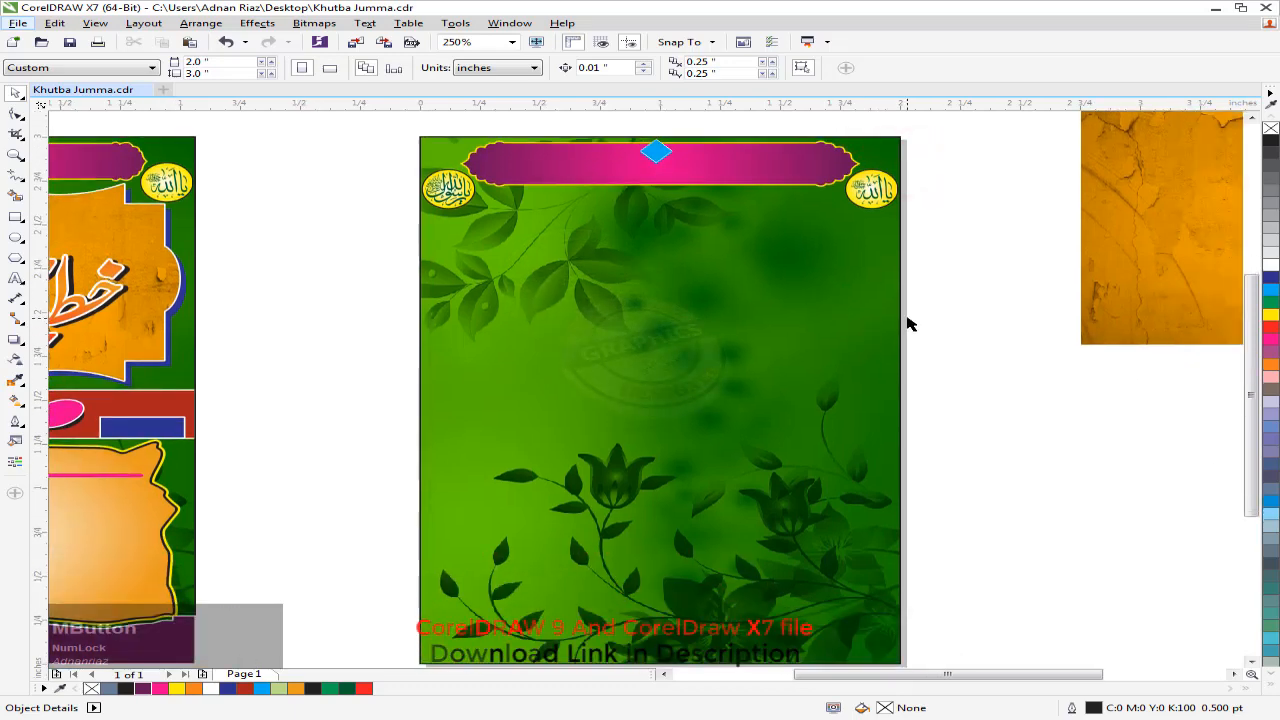
scroll(797, 310, down, 1)
drag(548, 290, 452, 237)
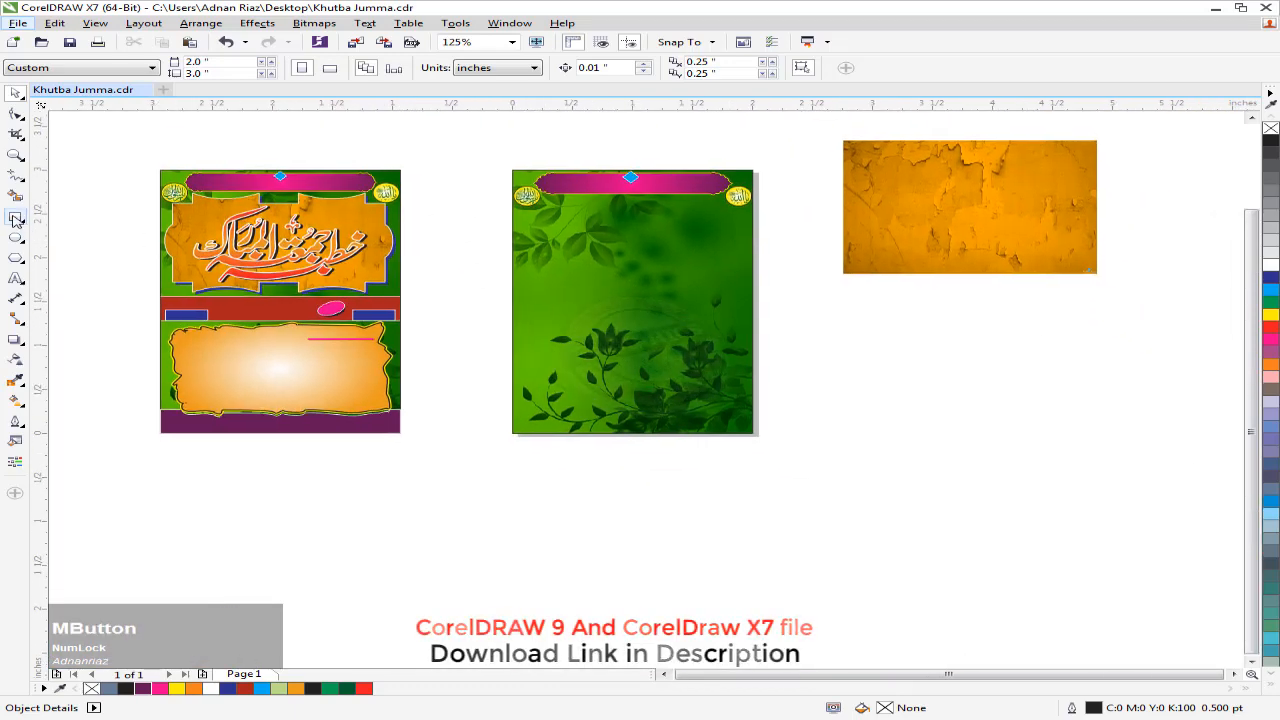
click(16, 220)
drag(789, 315, 626, 291)
scroll(617, 294, up, 1)
drag(537, 251, 1130, 480)
scroll(980, 443, down, 1)
drag(912, 434, 1057, 449)
key(ctrl+z)
- Draw a rectangle about 1.89 by 0.85 inches below the title frame and move it to the empty area under the orange texture
scroll(590, 278, up, 1)
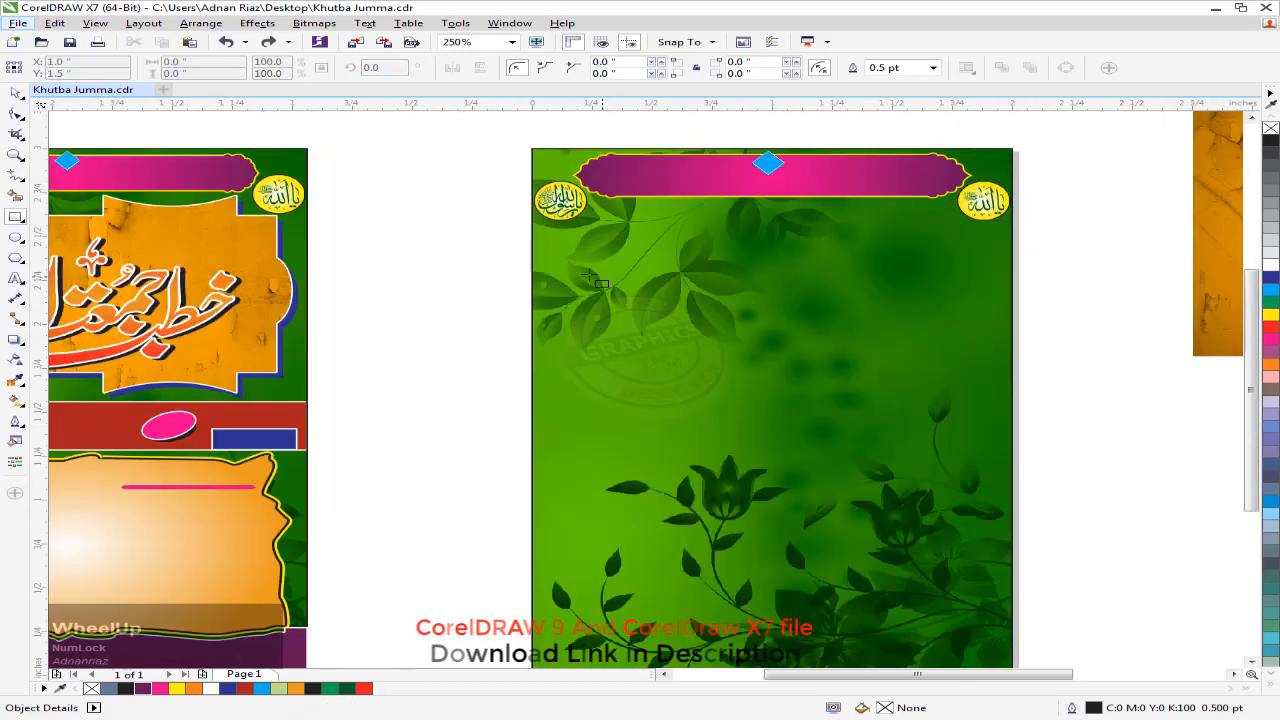
drag(545, 233, 997, 381)
scroll(690, 300, down, 2)
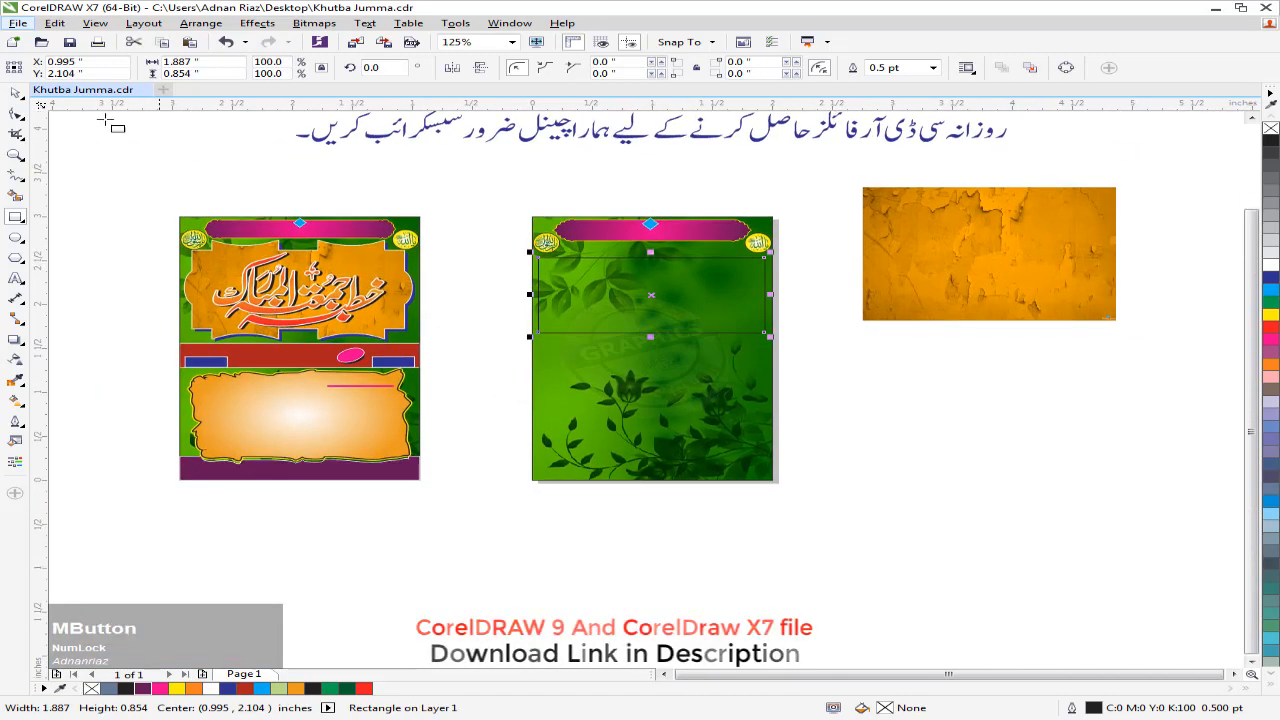
drag(216, 170, 202, 167)
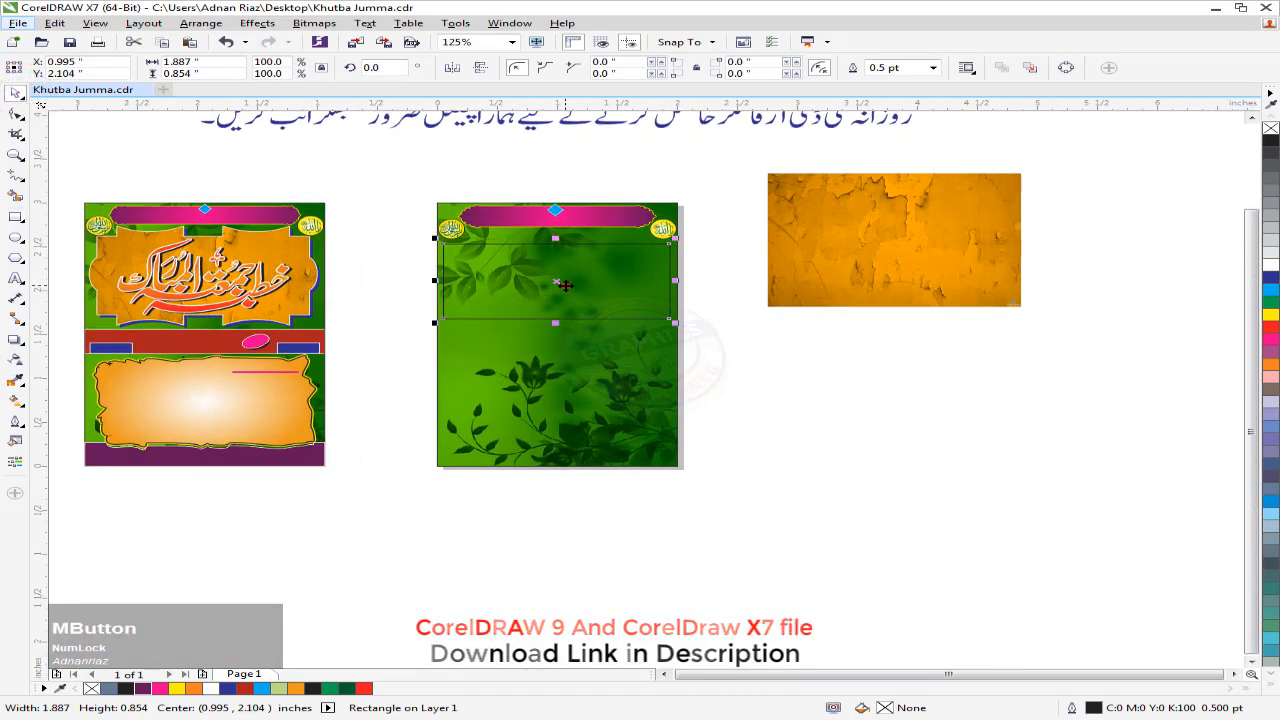
drag(565, 285, 909, 386)
scroll(909, 386, up, 3)
click(401, 239)
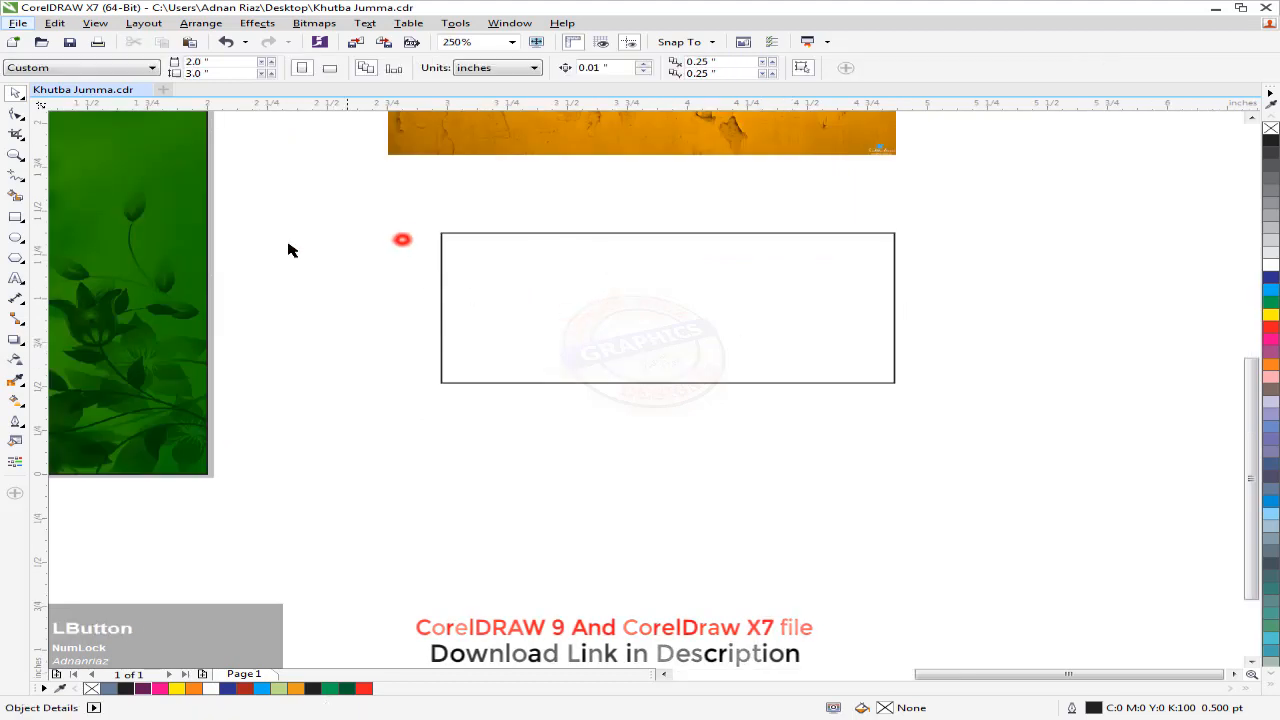
- Draw a second rectangle about 0.65 by 0.8 inches overlapping the left part of the wide rectangle
click(16, 217)
drag(477, 217, 617, 405)
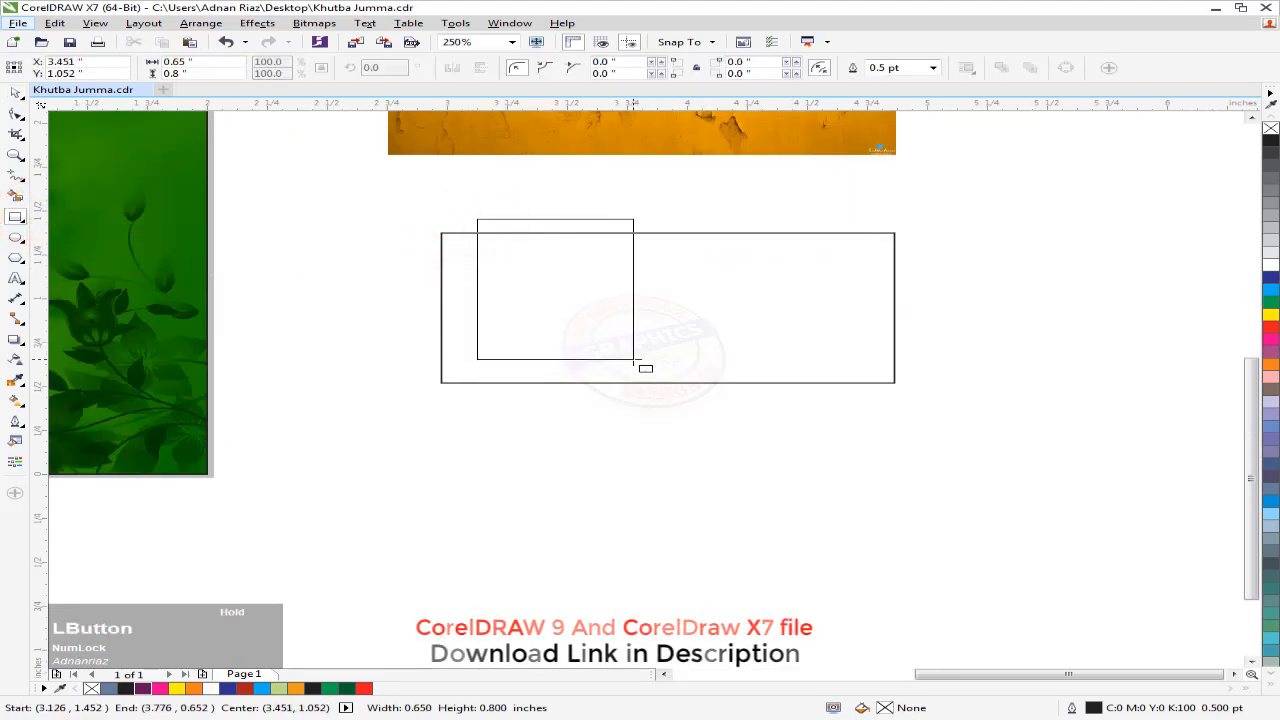
drag(633, 360, 633, 359)
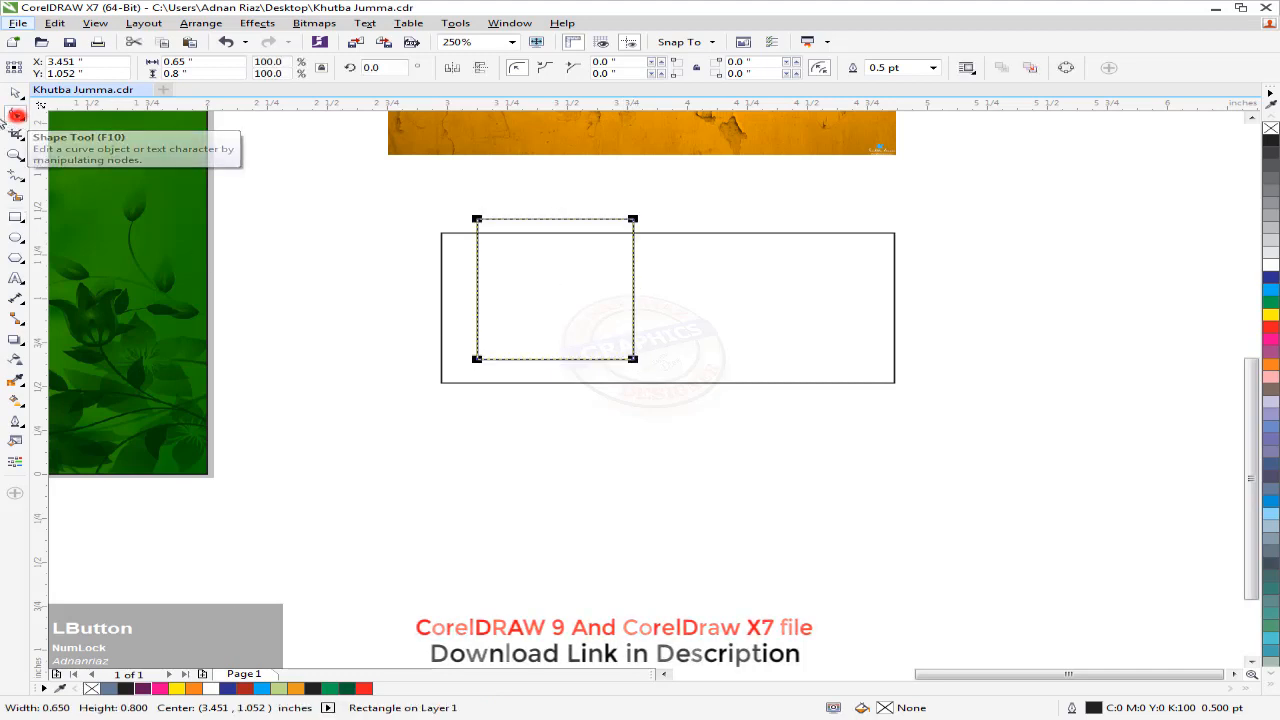
- Convert the smaller rectangle to curves and bend its upper edge into an inward arc
click(17, 115)
key(ctrl+q)
drag(414, 194, 745, 253)
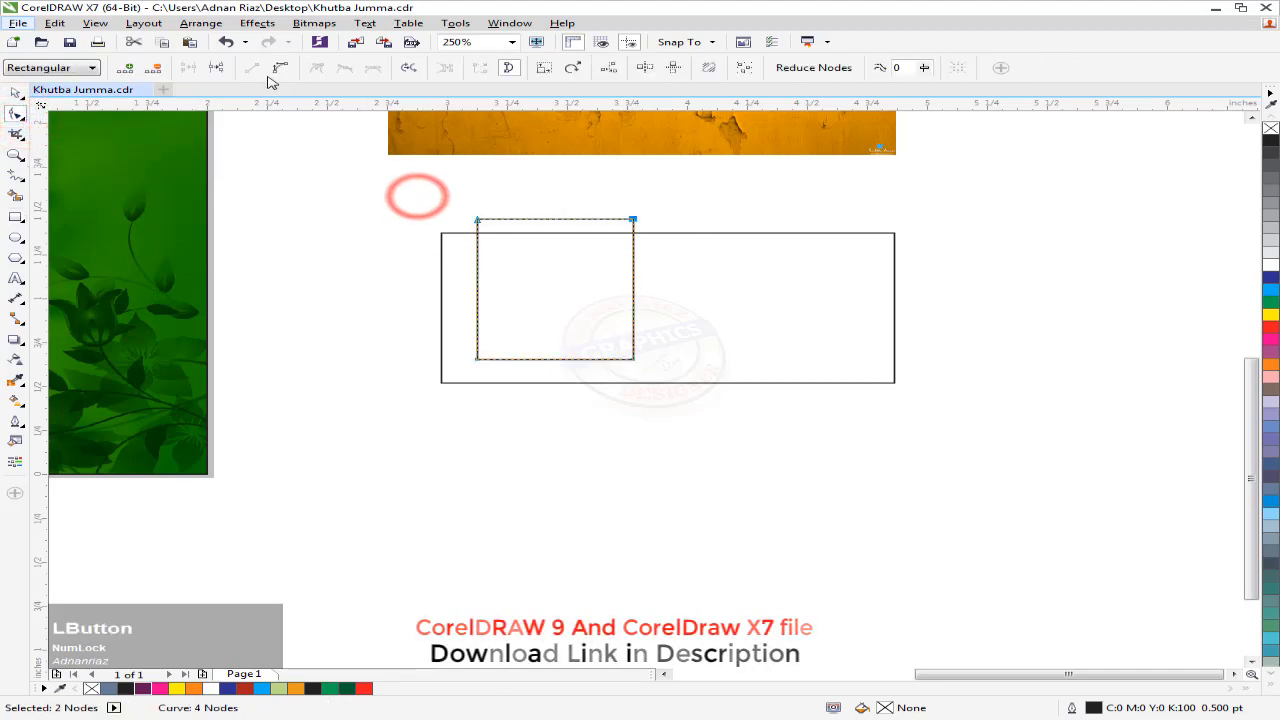
drag(545, 221, 555, 381)
- Make a vertically mirrored copy of the arched shape and move it up so it overlaps the original's lower half
click(17, 92)
right_click(555, 381)
drag(549, 429, 560, 360)
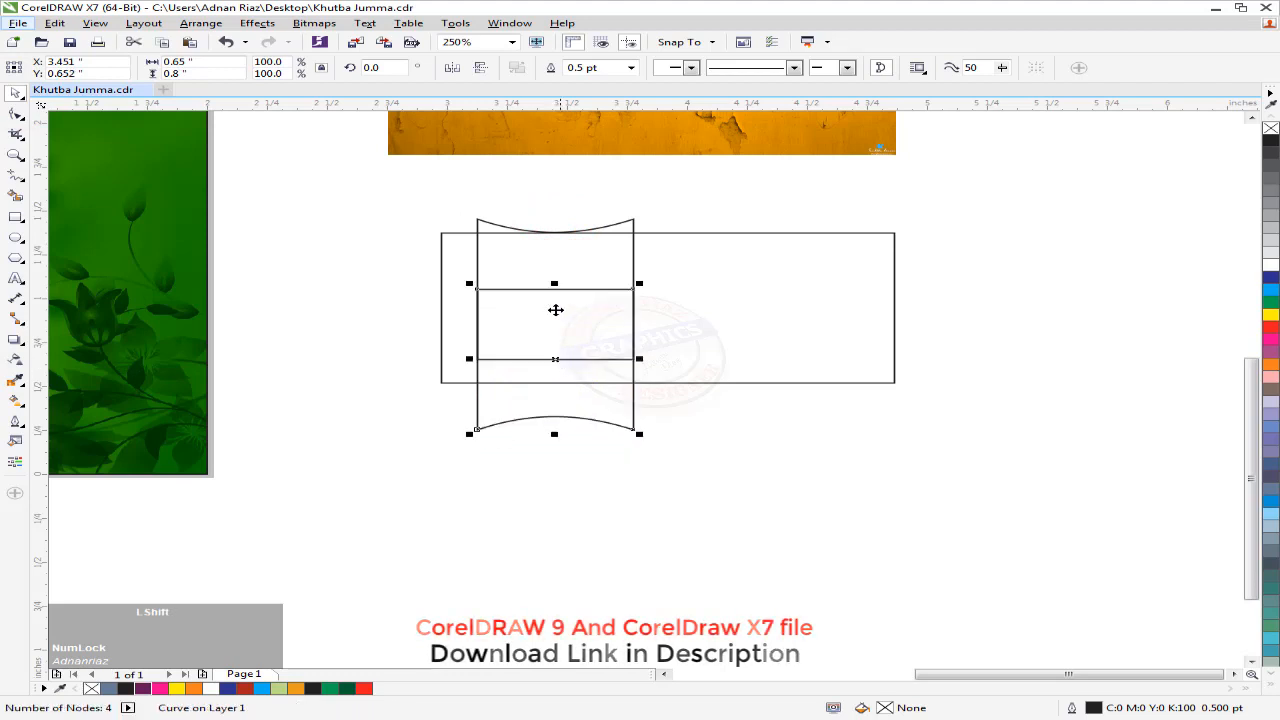
- Weld the two overlapping arched shapes into one and centre it vertically on the wide rectangle
shift+click(554, 271)
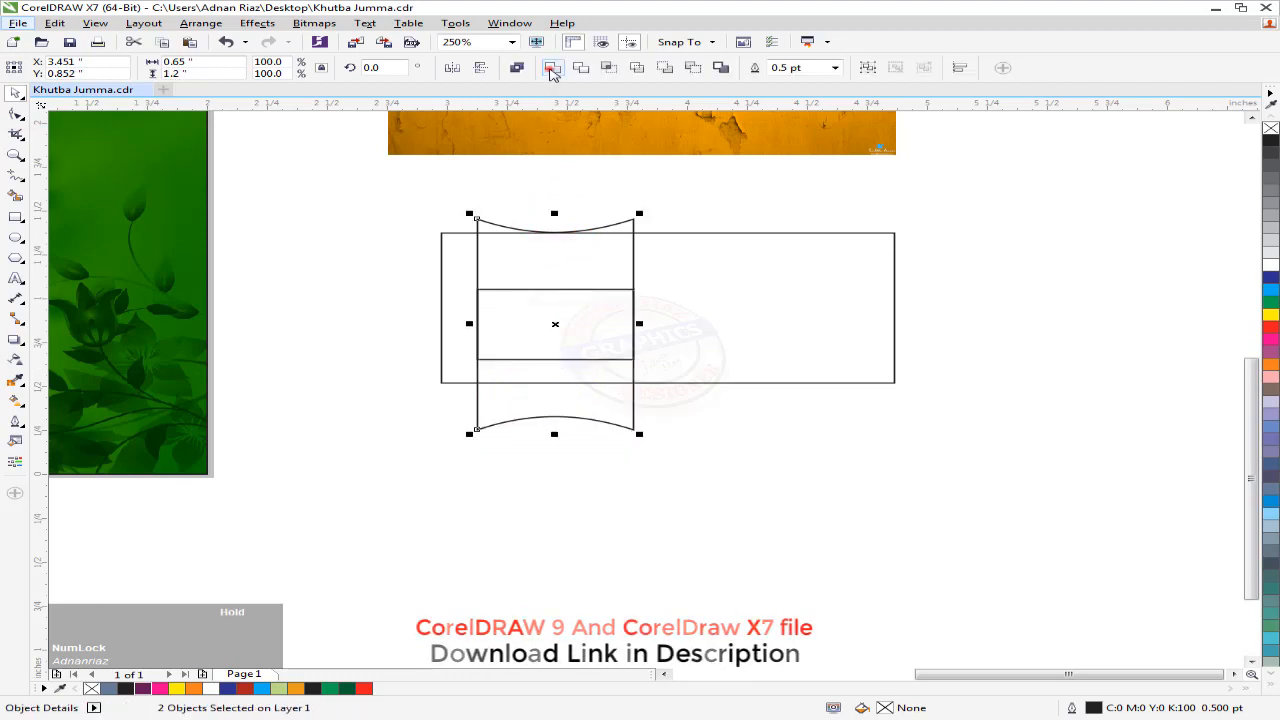
click(552, 67)
shift+click(677, 309)
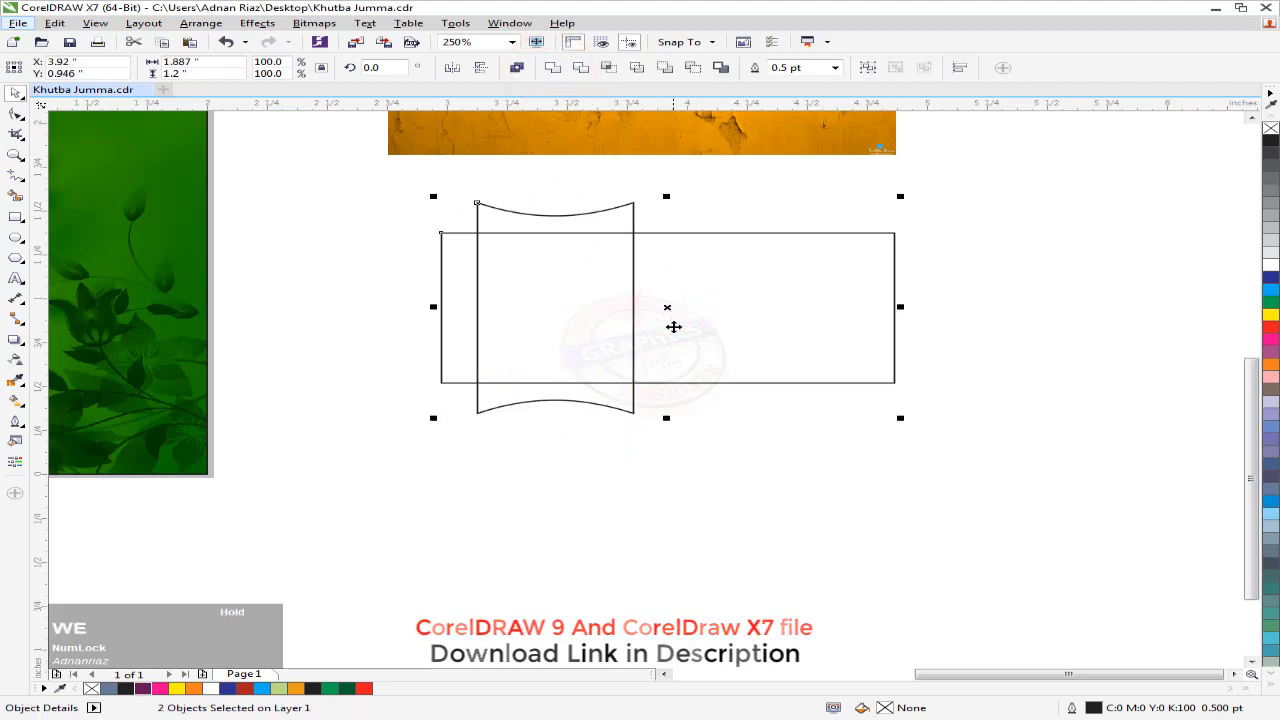
click(677, 389)
- Place a copy of the arched shape 0.9 inches to the right, level with the original
click(583, 357)
drag(558, 311, 772, 311)
right_click(772, 311)
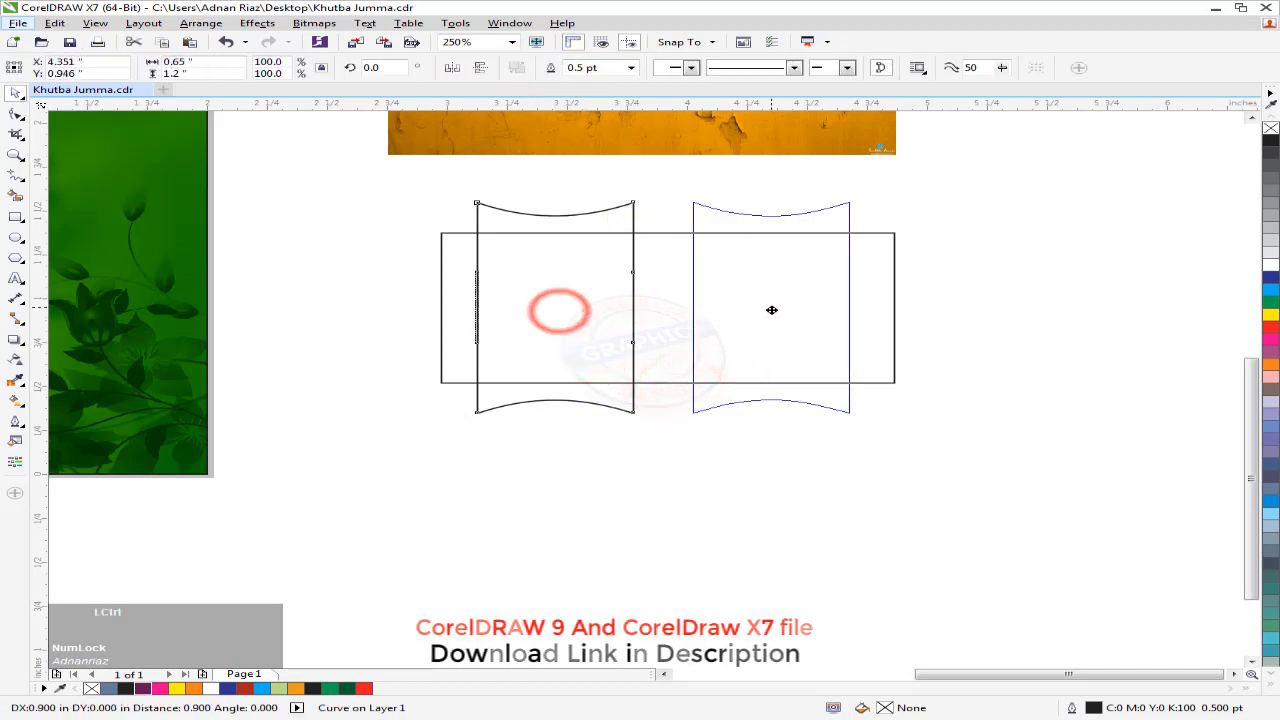
shift+click(598, 308)
click(574, 455)
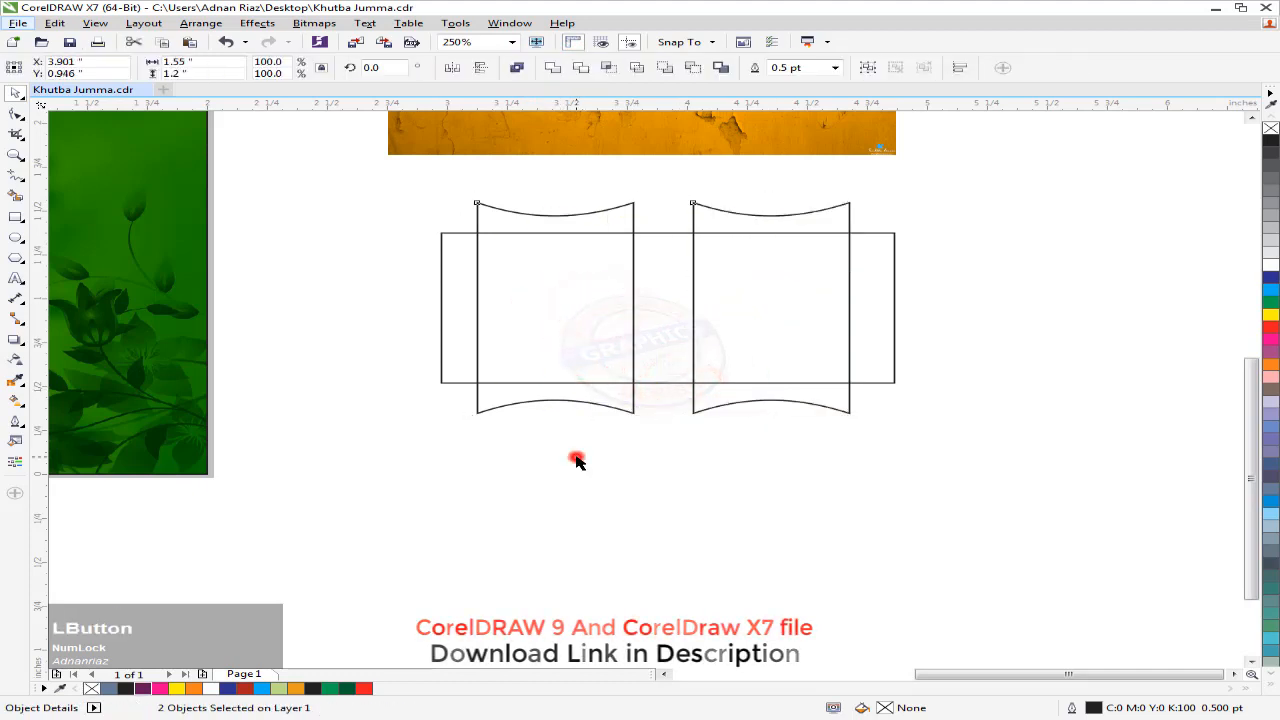
- Group the two arched shapes and centre the group horizontally and vertically on the wide rectangle
click(743, 313)
shift+click(591, 310)
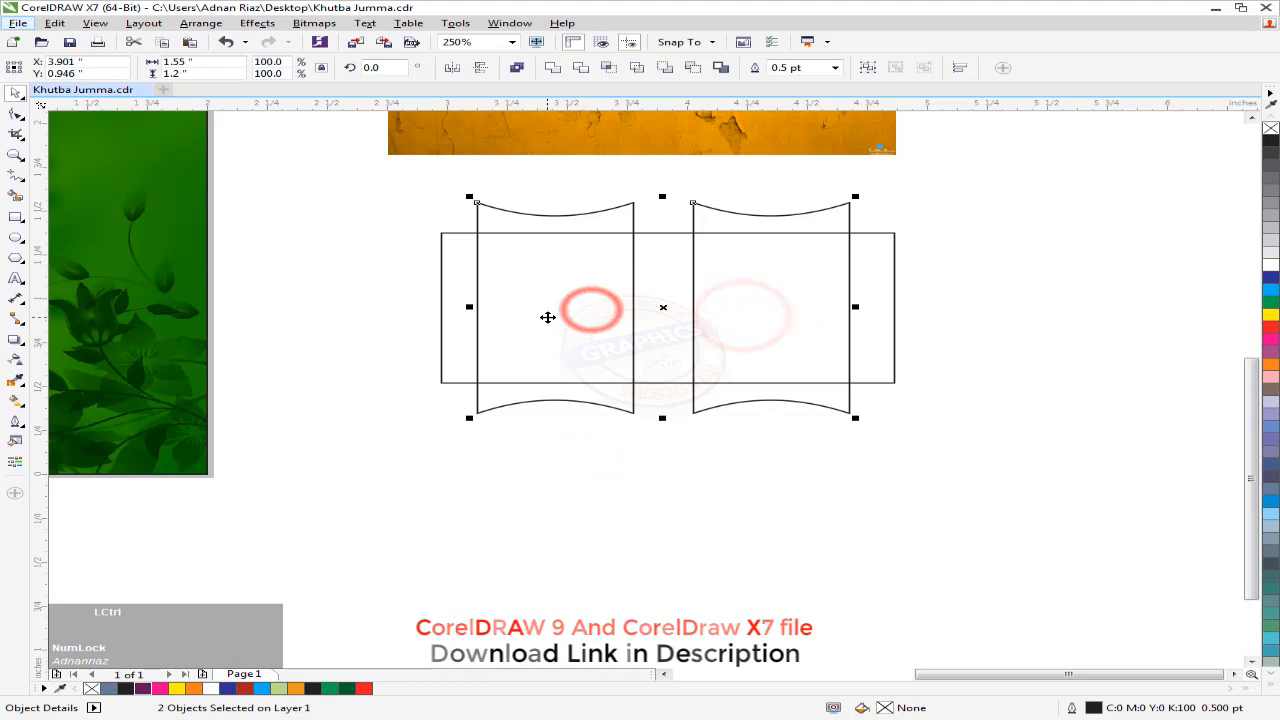
key(ctrl+g)
shift+click(871, 343)
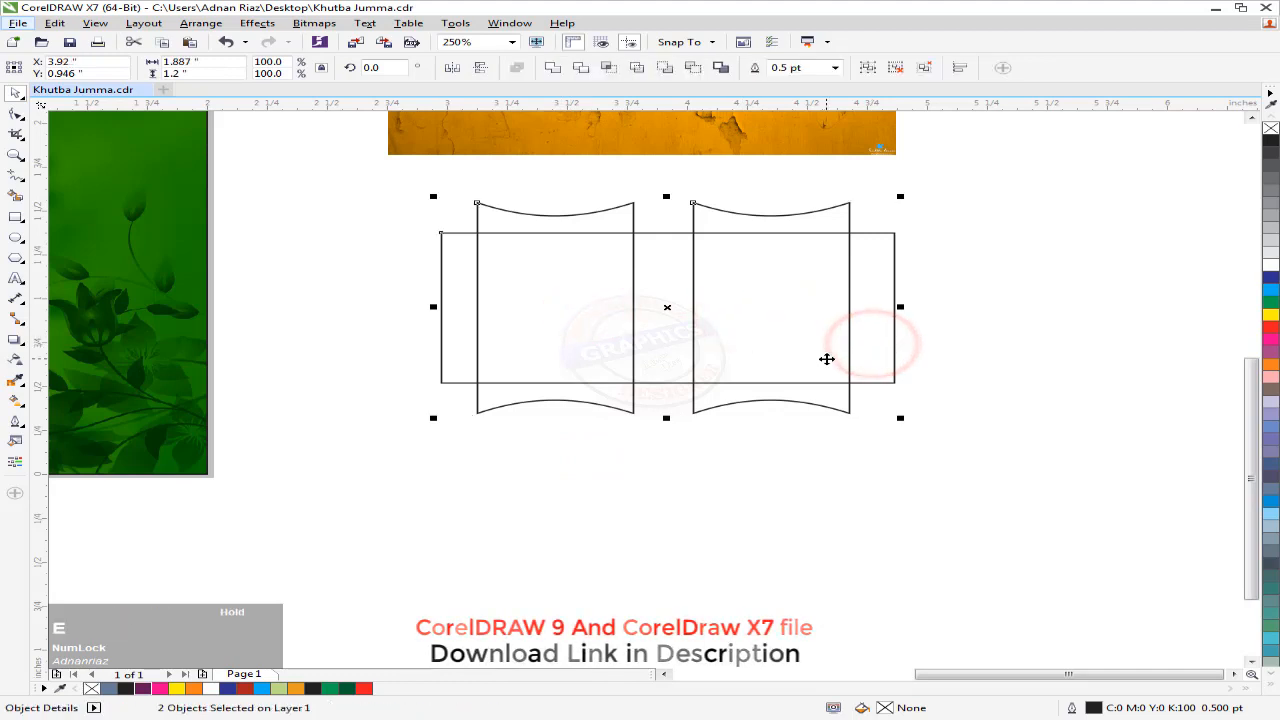
key(e)
key(c)
click(980, 331)
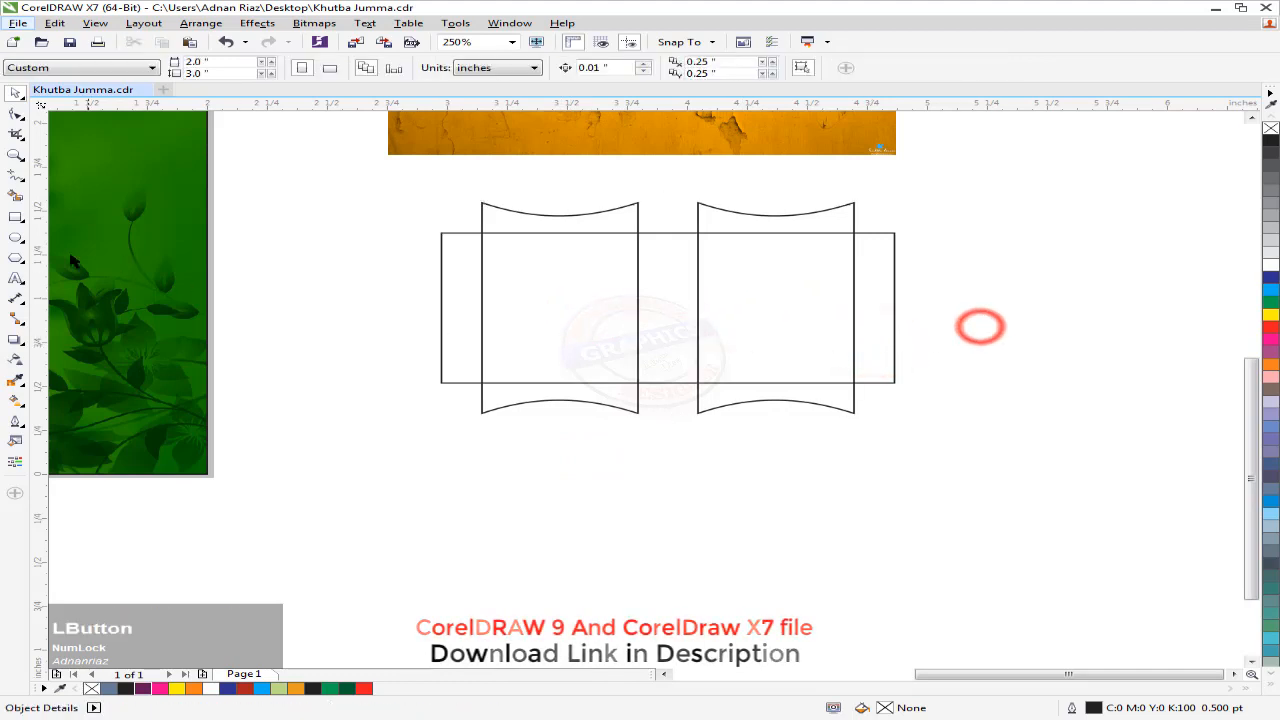
- Draw a tall ellipse about 0.15 by 0.41 inches on the wide rectangle's right edge and centre it vertically with the rectangle
click(15, 237)
scroll(833, 301, up, 2)
drag(786, 224, 855, 368)
scroll(742, 326, down, 1)
drag(650, 302, 746, 309)
click(19, 97)
click(672, 317)
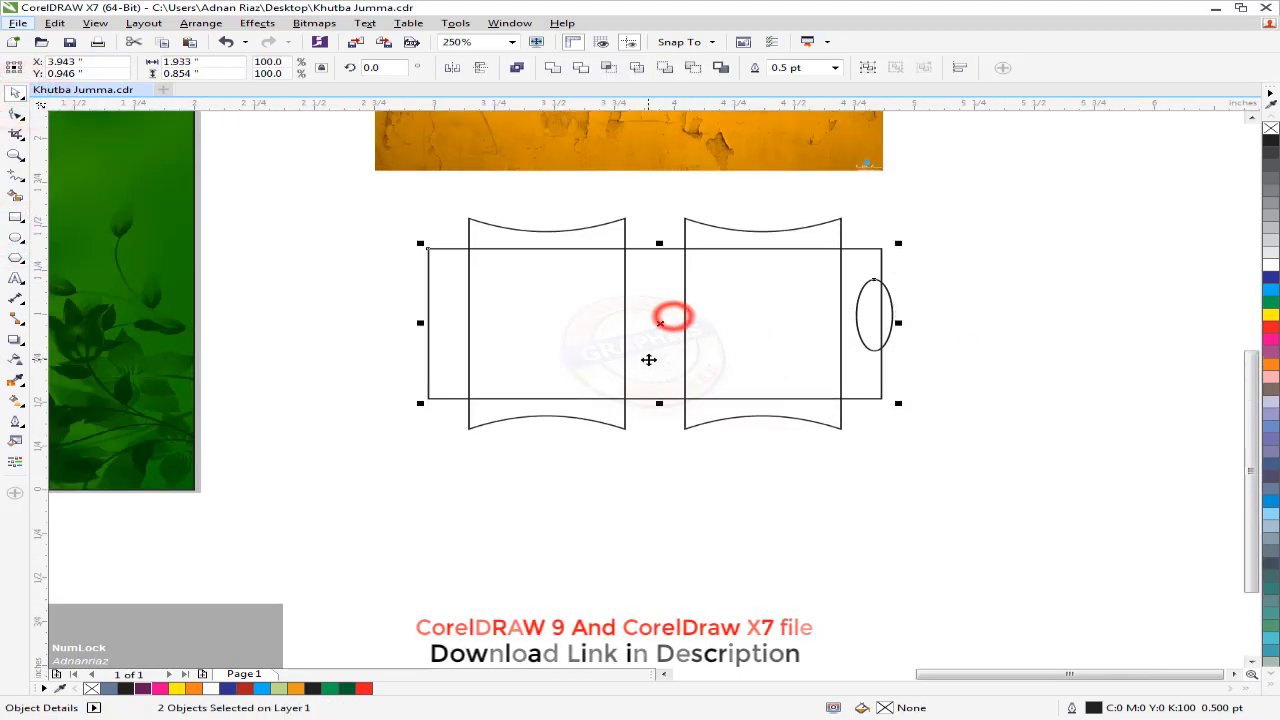
click(929, 317)
- Make a horizontally mirrored copy of the ellipse and move it onto the wide rectangle's left edge
scroll(890, 327, up, 1)
click(888, 321)
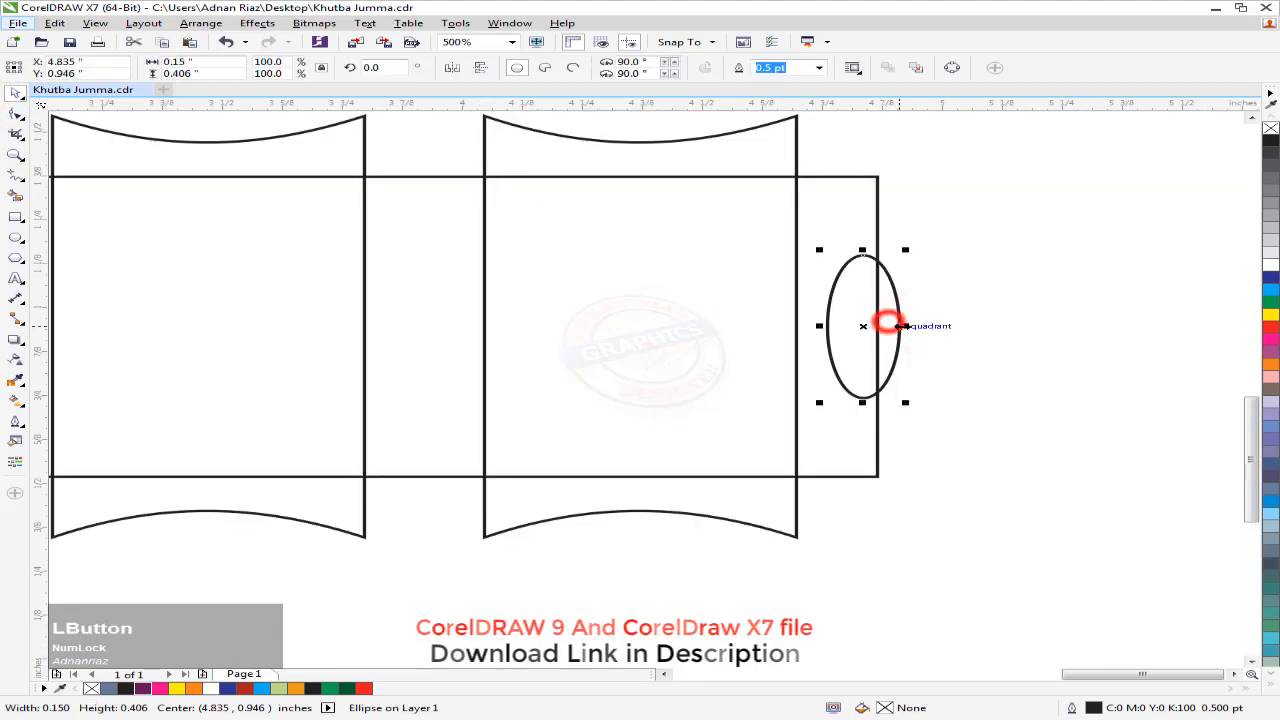
drag(906, 326, 813, 330)
right_click(813, 330)
scroll(879, 337, down, 1)
drag(1008, 350, 1050, 352)
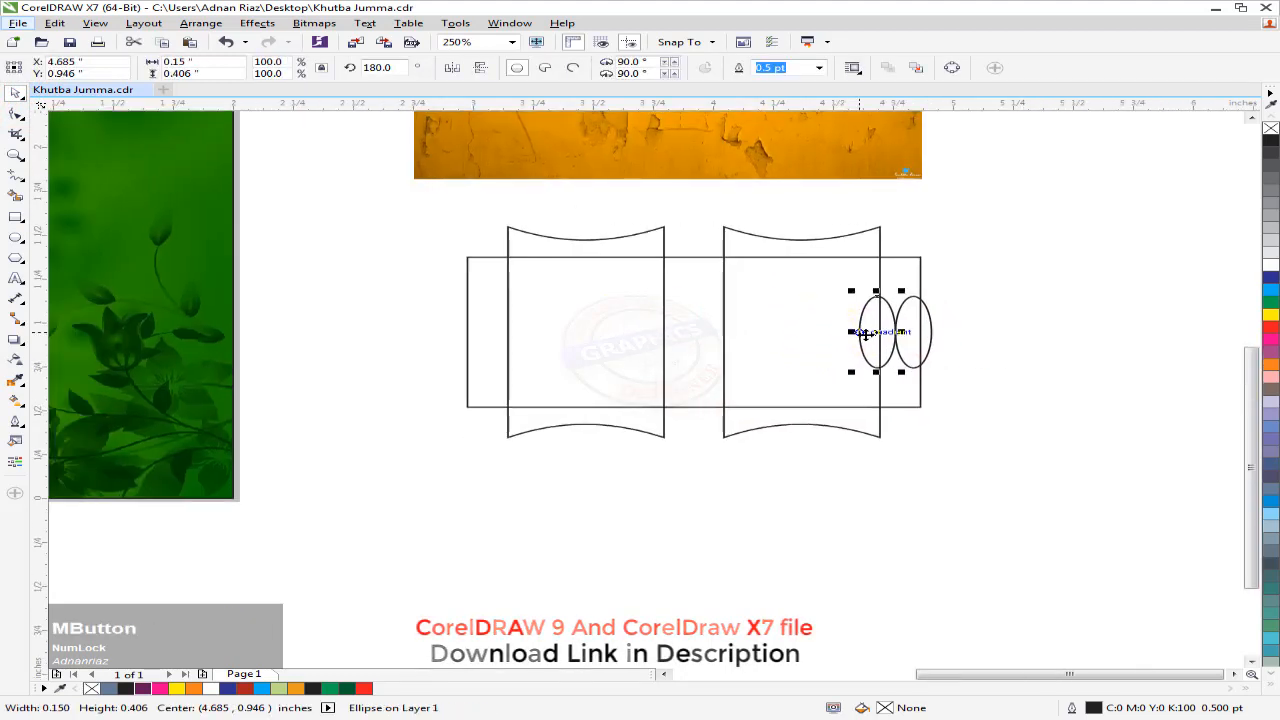
drag(873, 331, 469, 329)
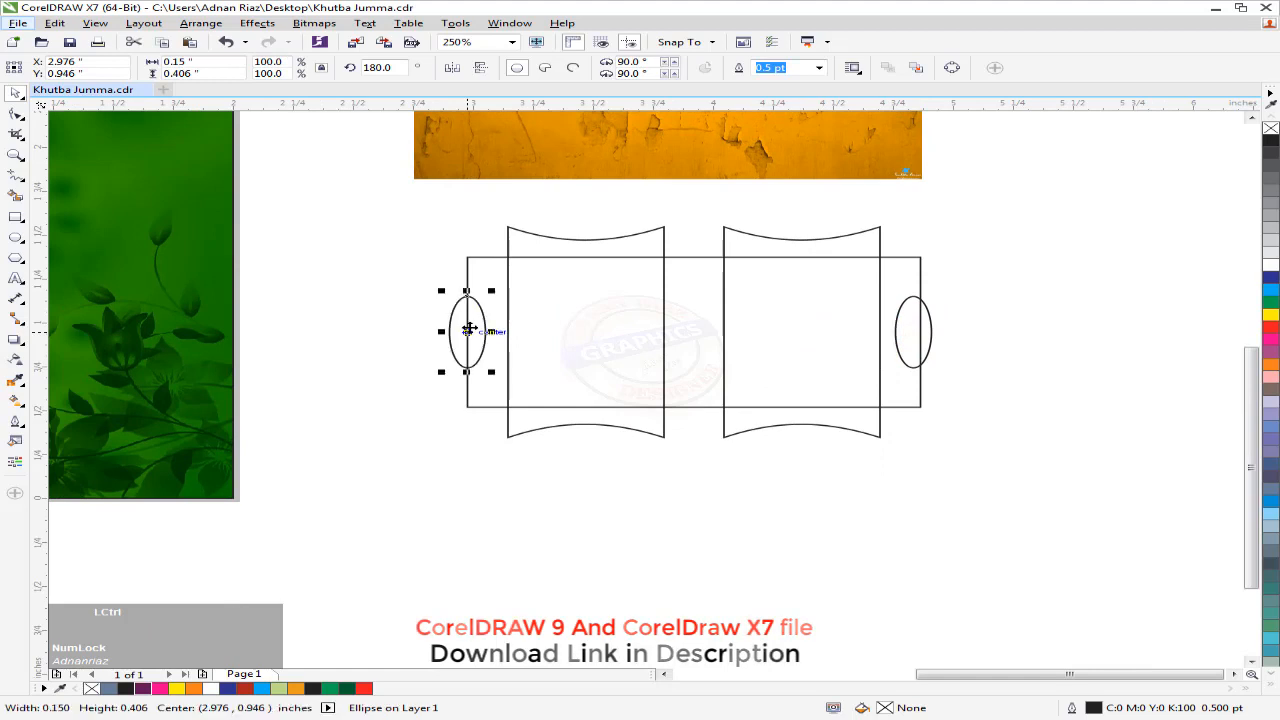
- Group the two ellipses and centre them horizontally on the wide rectangle
shift+click(897, 336)
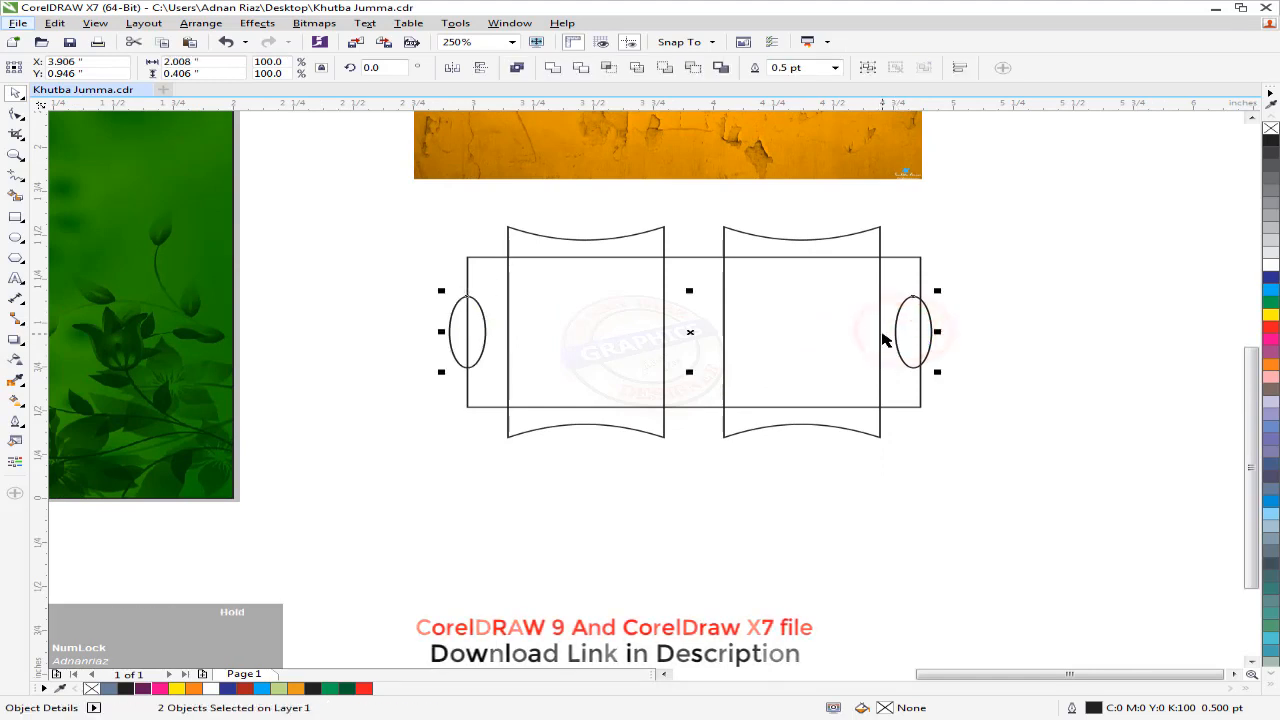
key(ctrl+g)
shift+click(711, 317)
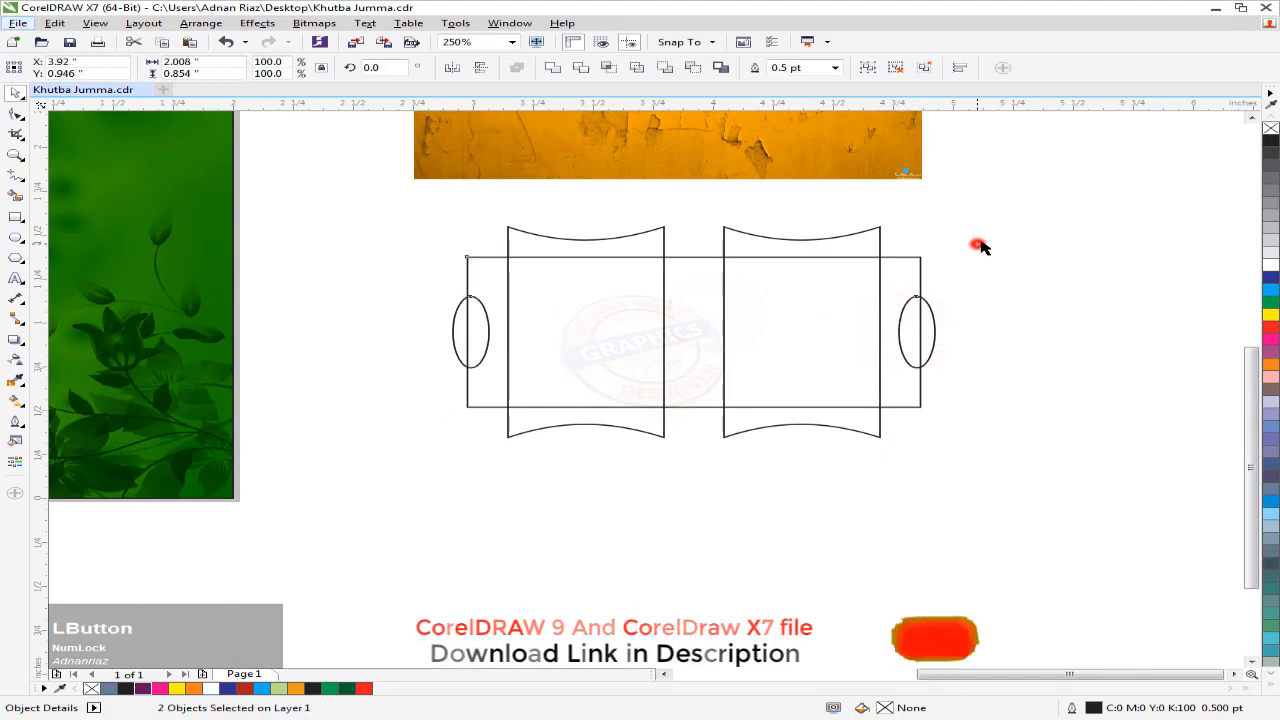
- Weld the rectangle, both arched shapes and the ellipses into a single panel outline
drag(1012, 196, 406, 471)
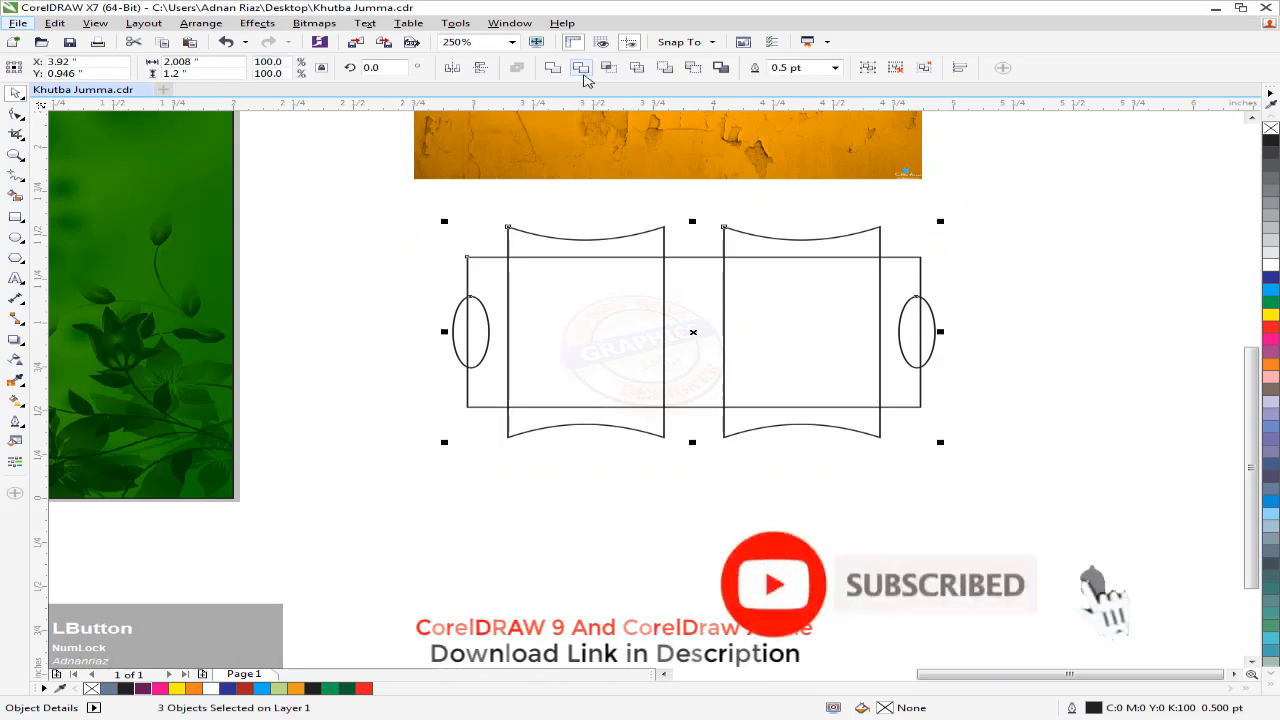
click(555, 67)
click(1018, 297)
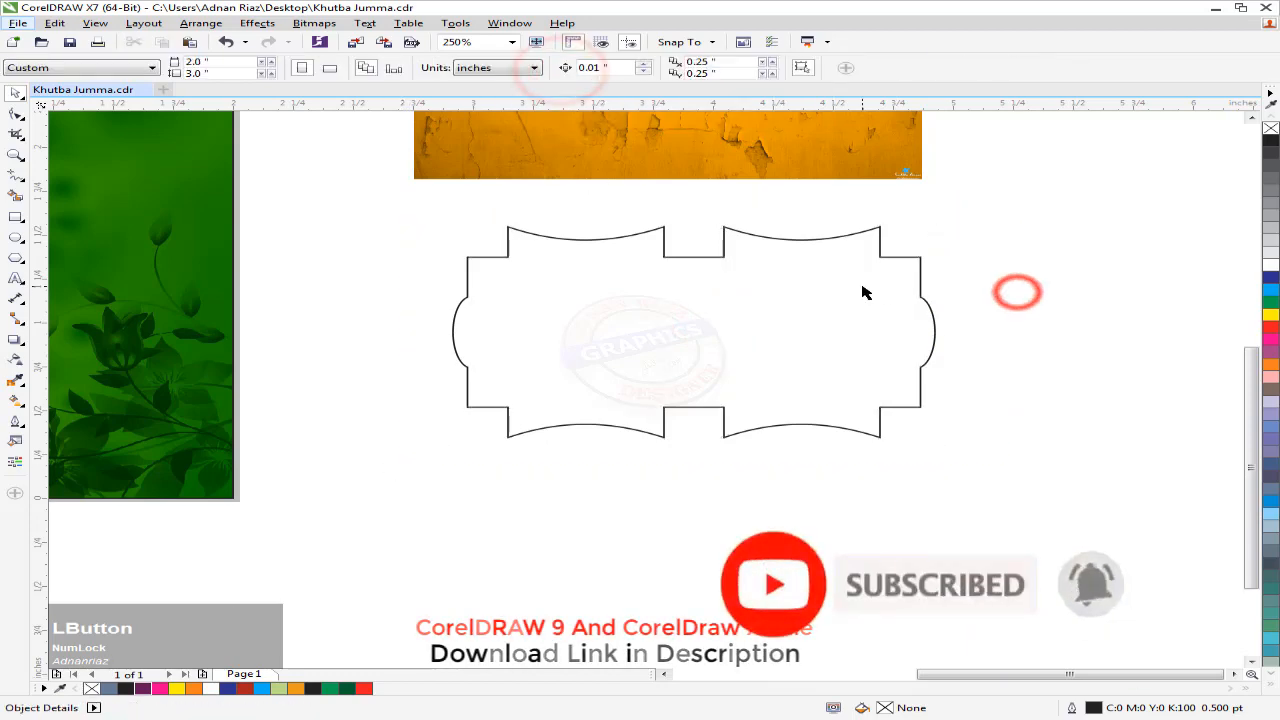
- Move the panel outline onto the upper part of the green poster and centre it horizontally on the page
scroll(863, 291, down, 3)
drag(880, 343, 575, 263)
shift+click(523, 351)
key(c)
click(793, 367)
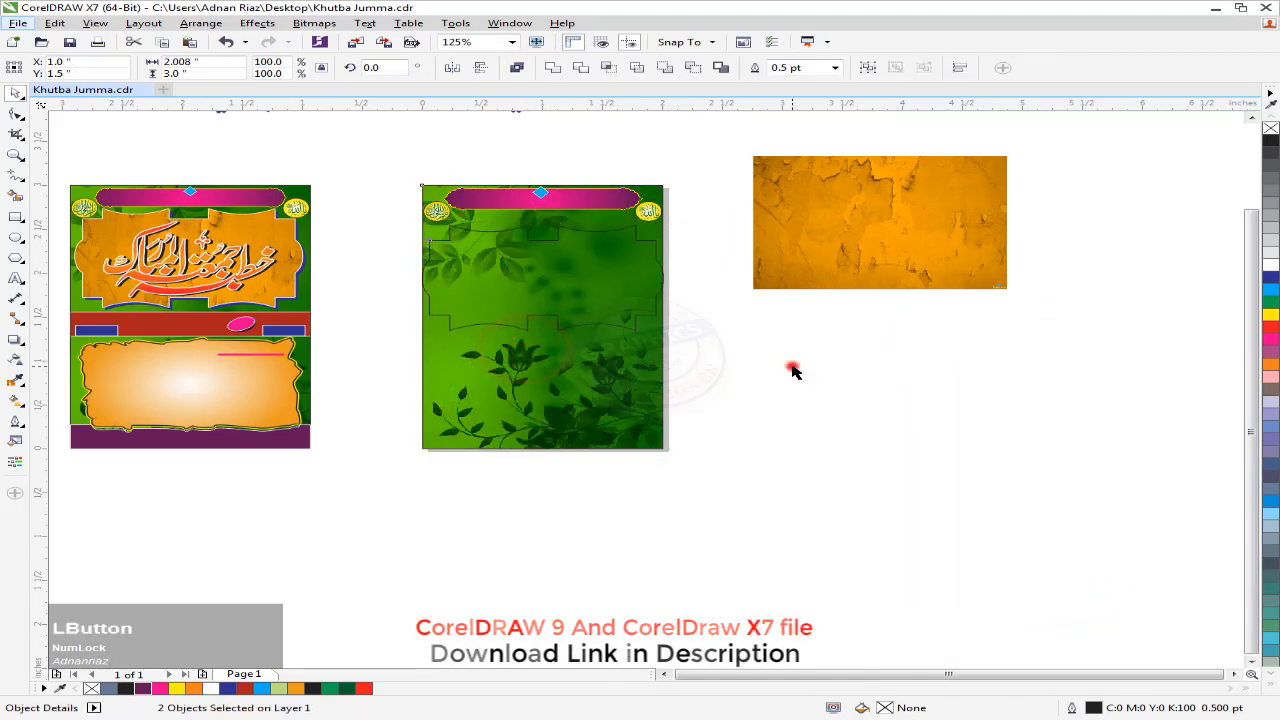
- Scale the panel outline to about 1.9 by 1.13 inches and position it just below the title frame
drag(792, 366, 819, 449)
scroll(554, 312, up, 1)
drag(571, 357, 571, 337)
scroll(688, 331, up, 1)
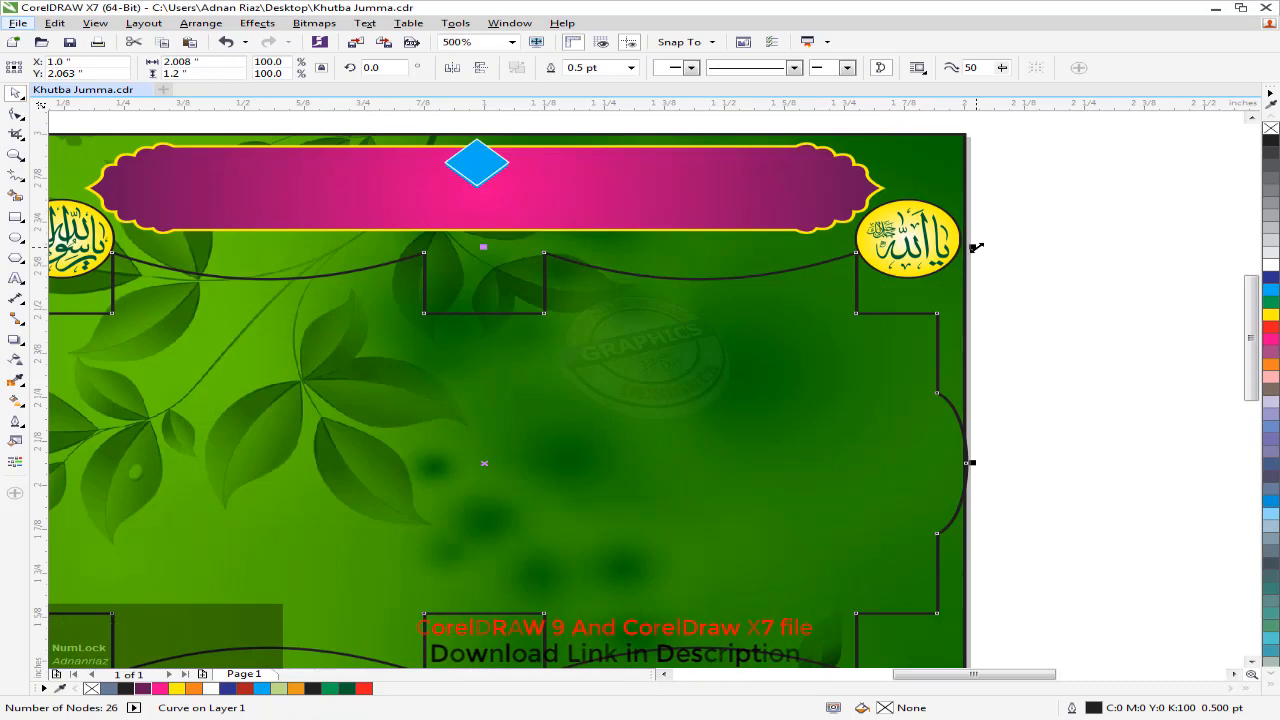
drag(976, 248, 951, 260)
drag(670, 432, 664, 412)
scroll(670, 414, down, 2)
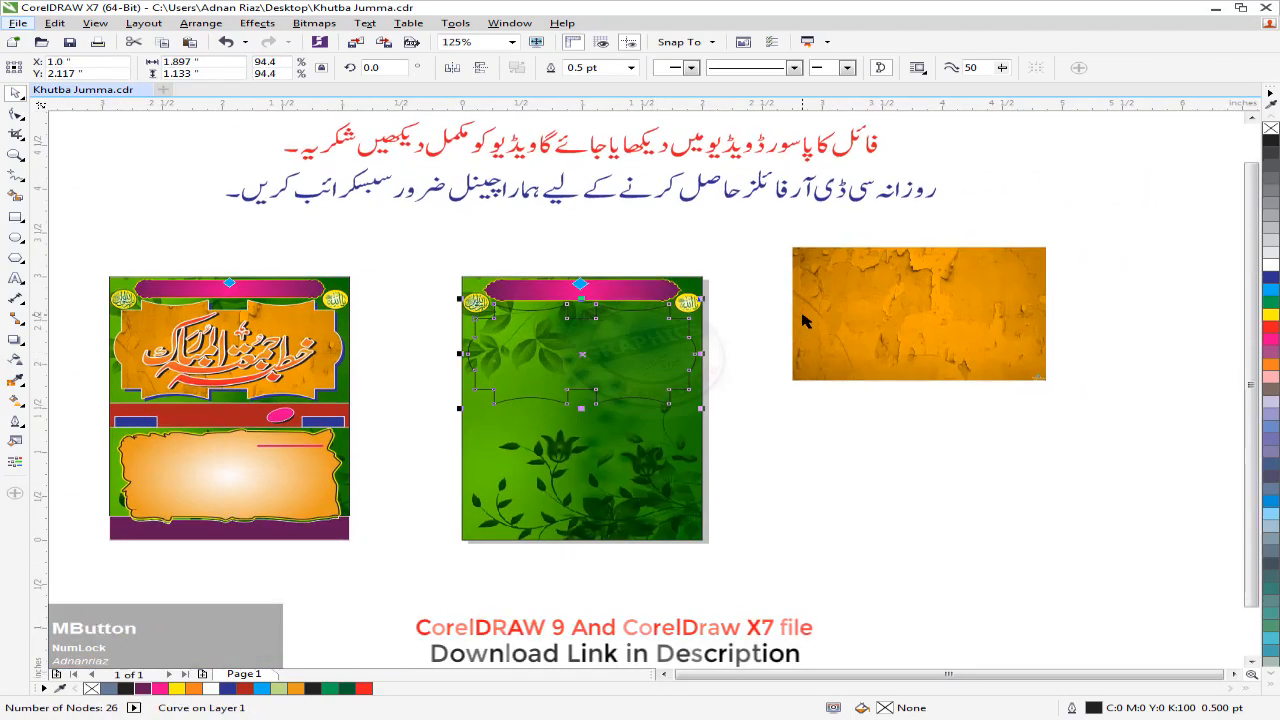
- Make a blue-filled copy of the panel offset about 0.02 inches right and down, one level behind the original
scroll(716, 387, up, 1)
drag(543, 337, 554, 341)
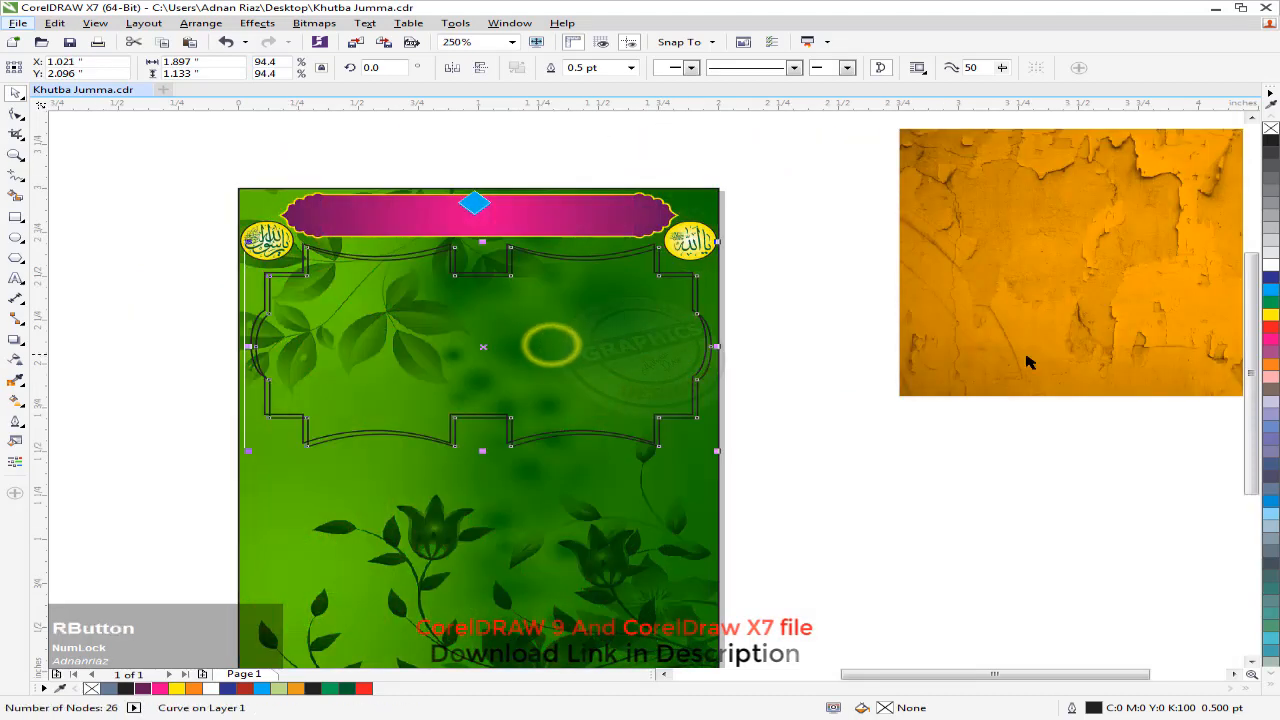
click(1270, 278)
key(ctrl+Page_Down)
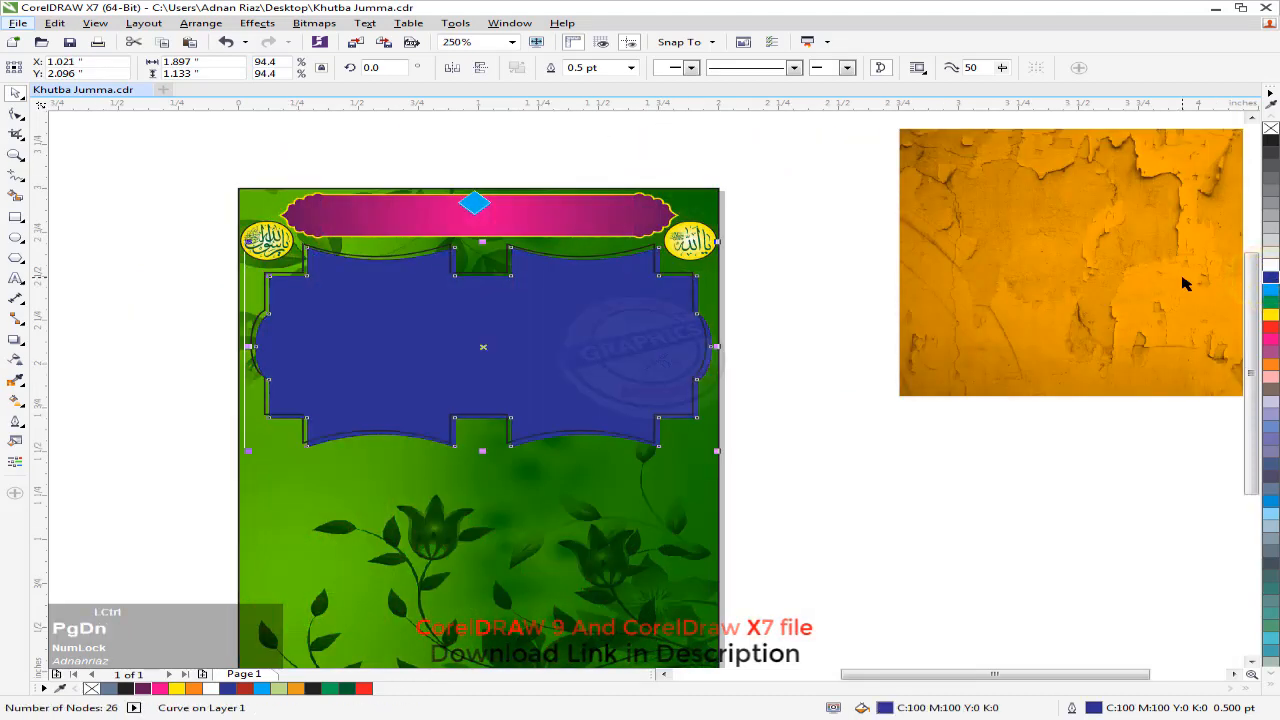
- PowerClip the orange wall texture inside the front panel outline
right_click(1034, 245)
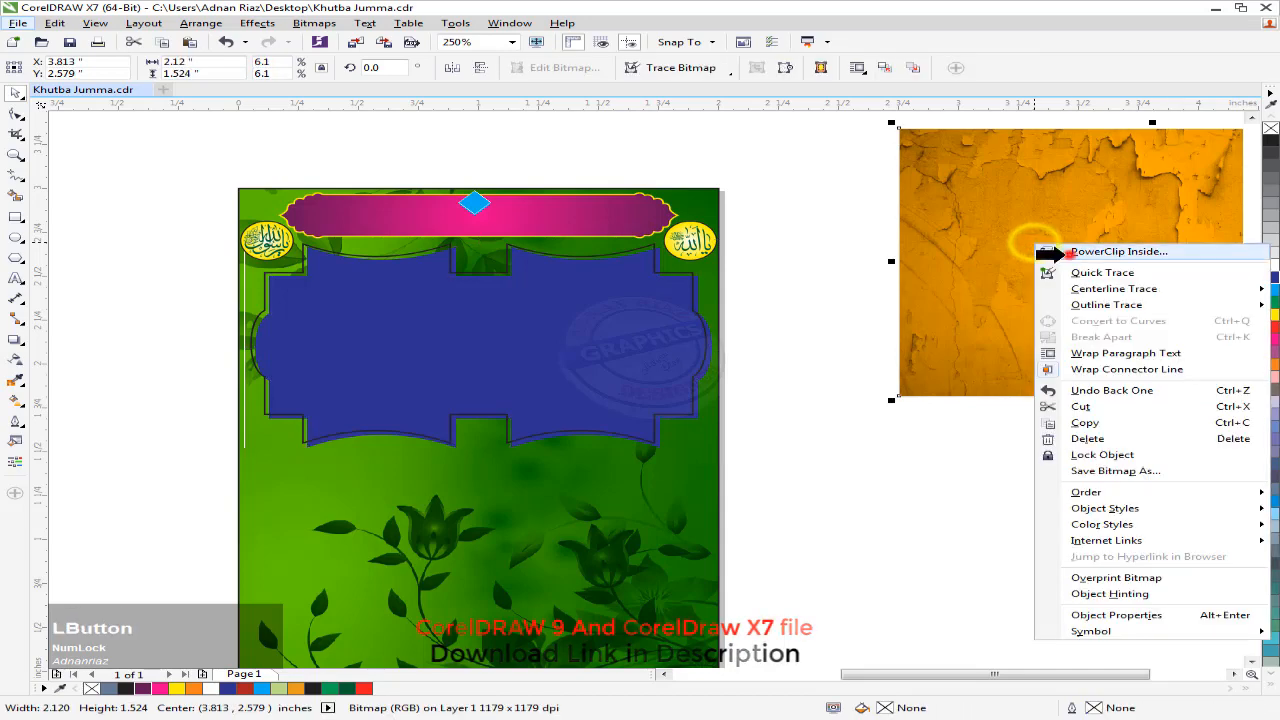
click(1066, 251)
click(604, 287)
scroll(766, 266, down, 1)
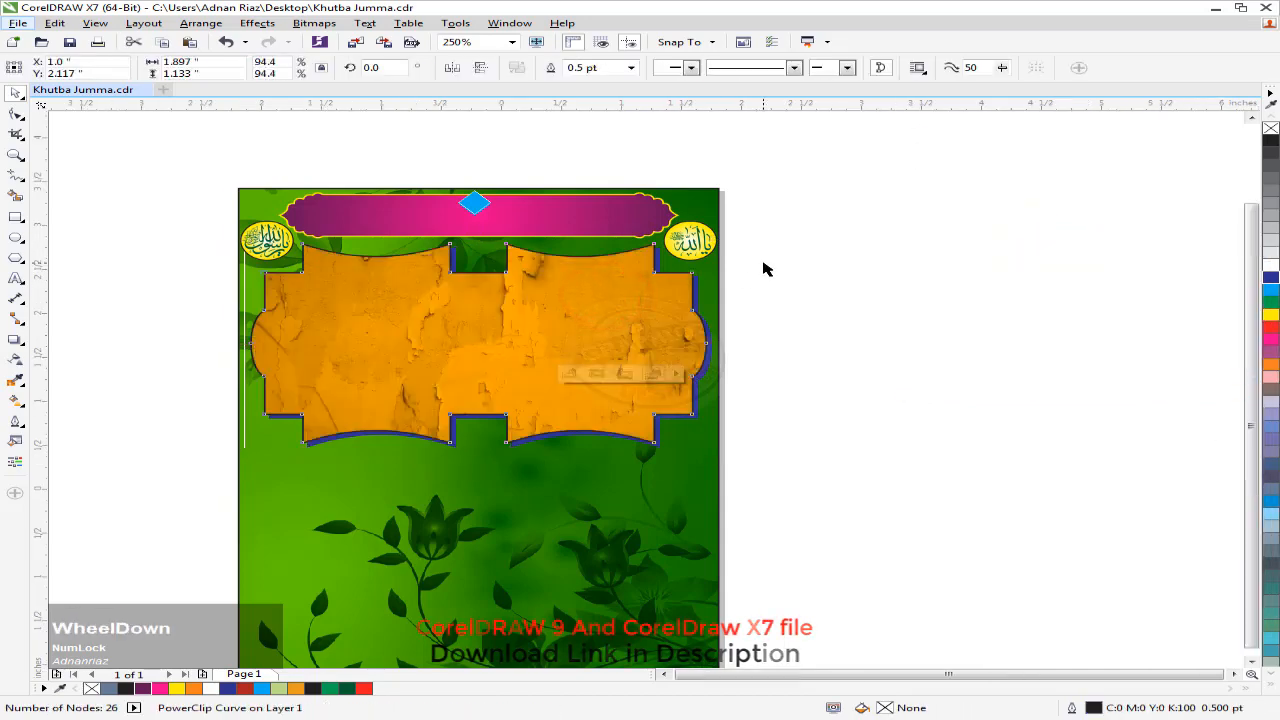
- Give the orange textured panel a yellow outline
middle_click(681, 268)
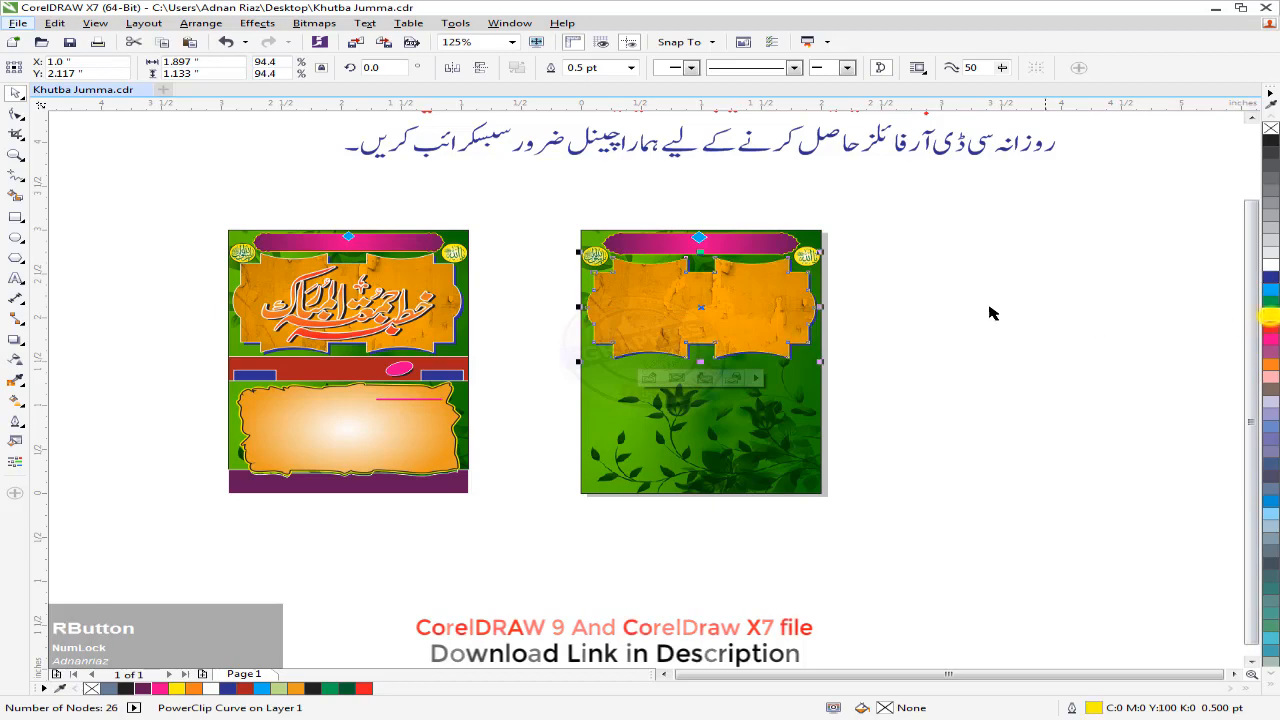
click(960, 296)
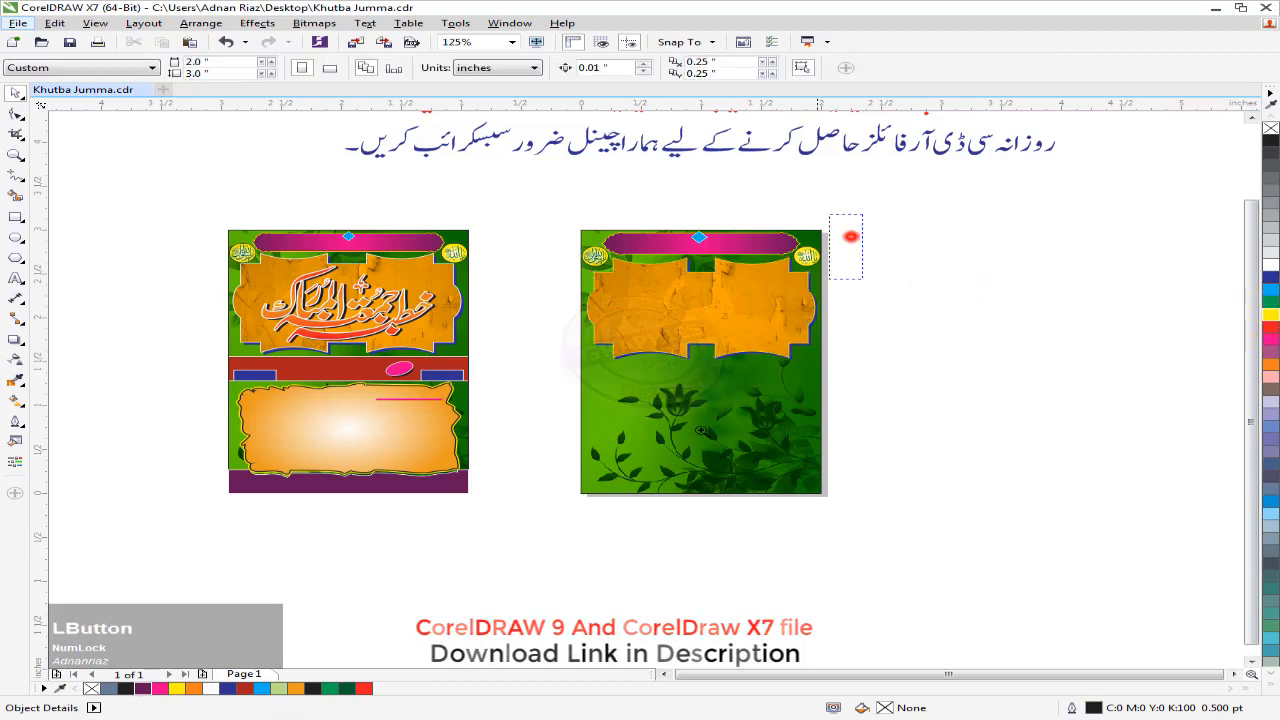
drag(849, 234, 534, 534)
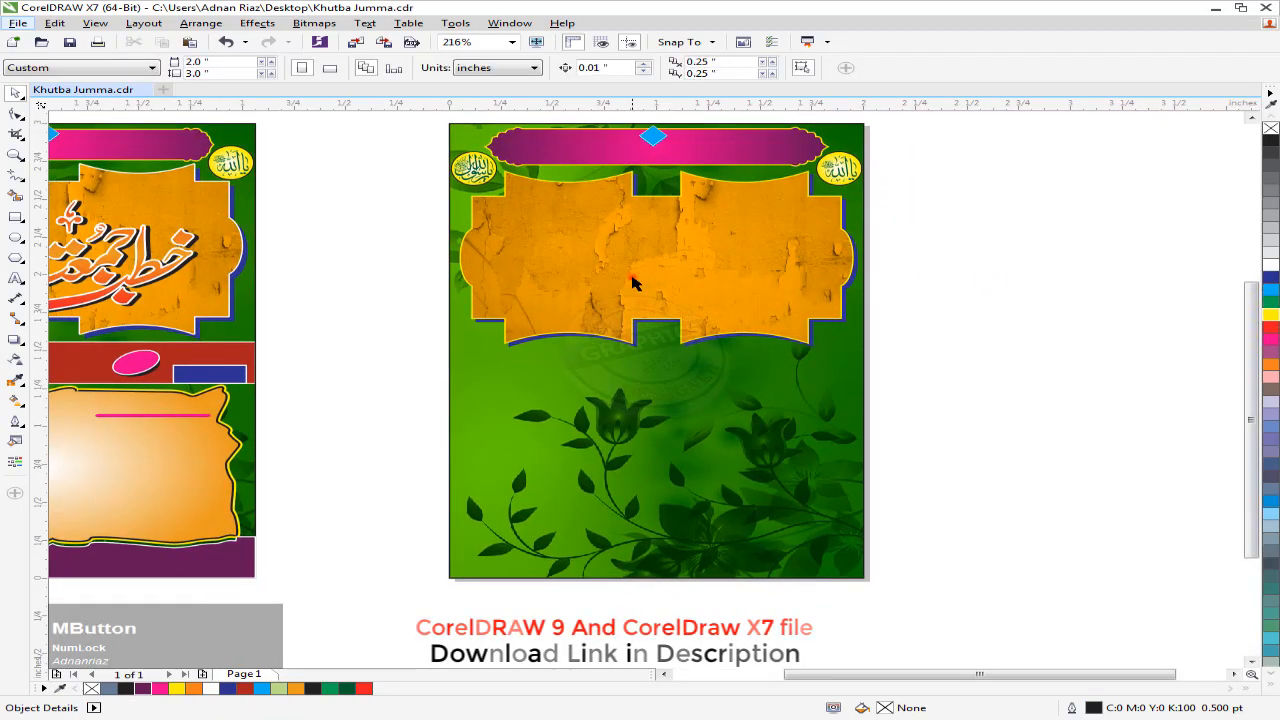
- Set the orange textured panel's outline to white with a 1.0 pt width
click(629, 277)
right_click(1270, 265)
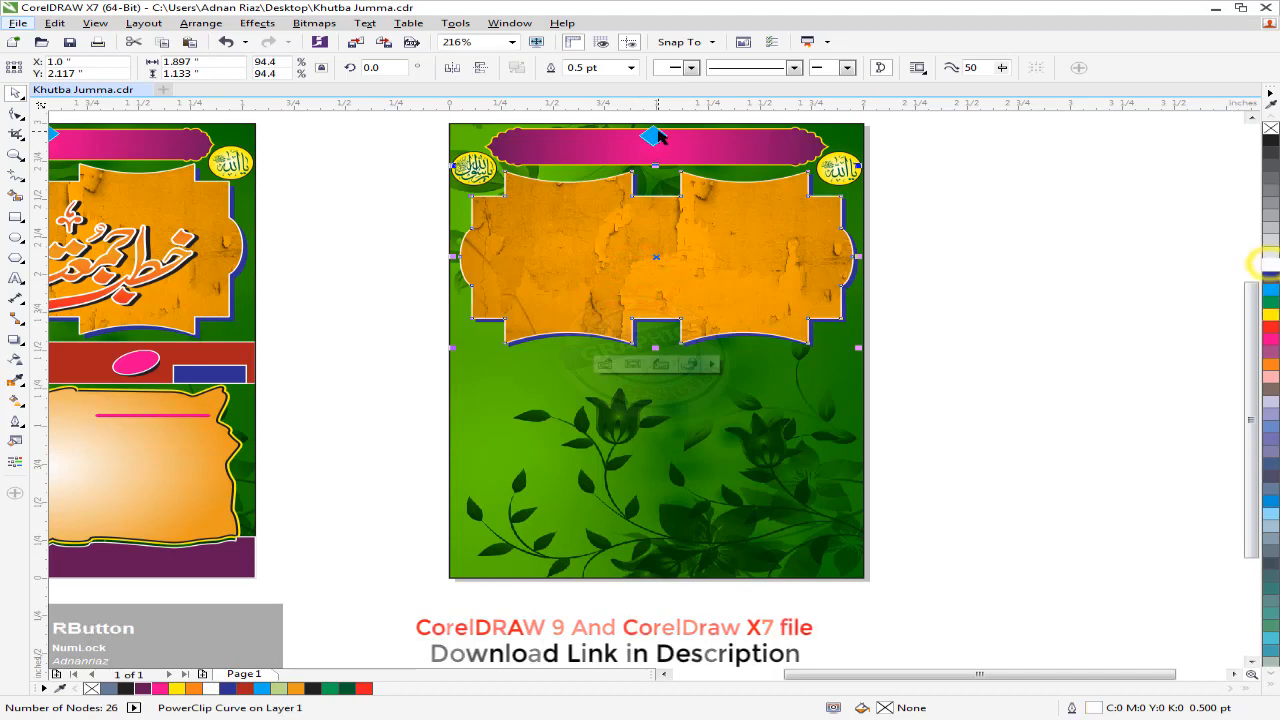
click(631, 68)
click(590, 124)
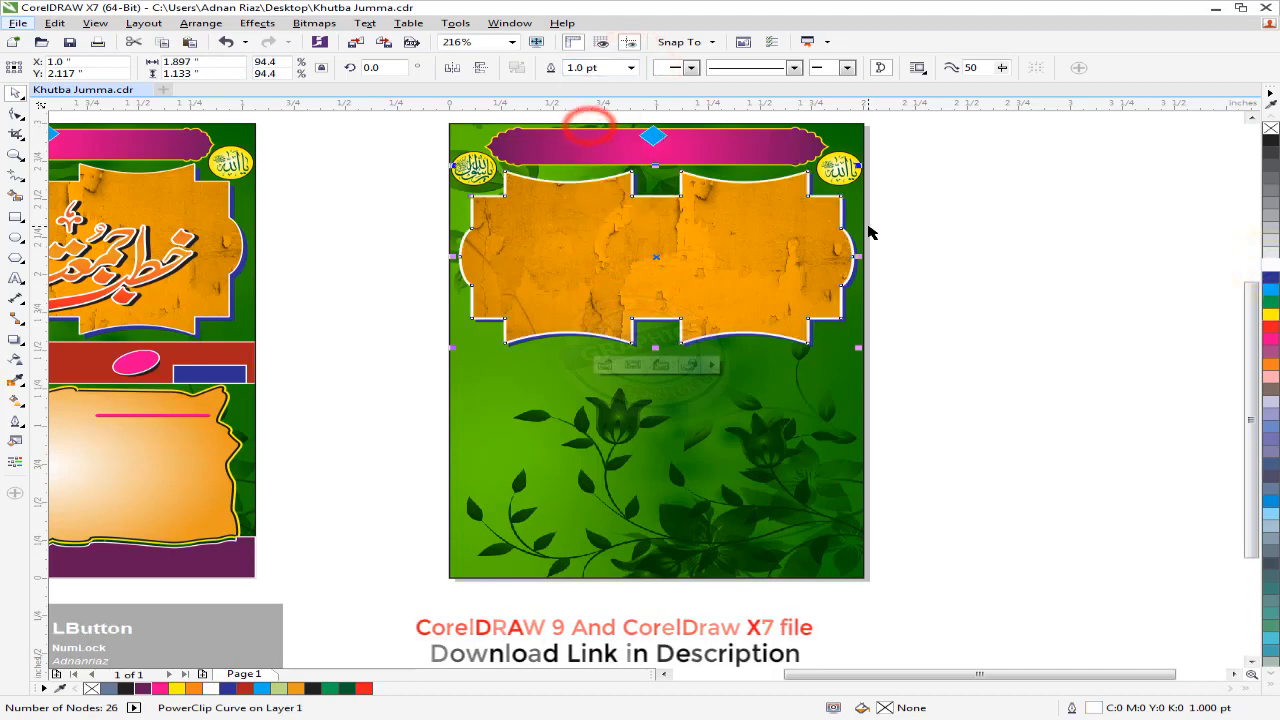
click(912, 228)
- Copy the red calligraphy group from the reference poster onto the new poster's orange panel
drag(622, 286, 640, 266)
drag(171, 248, 781, 250)
right_click(781, 250)
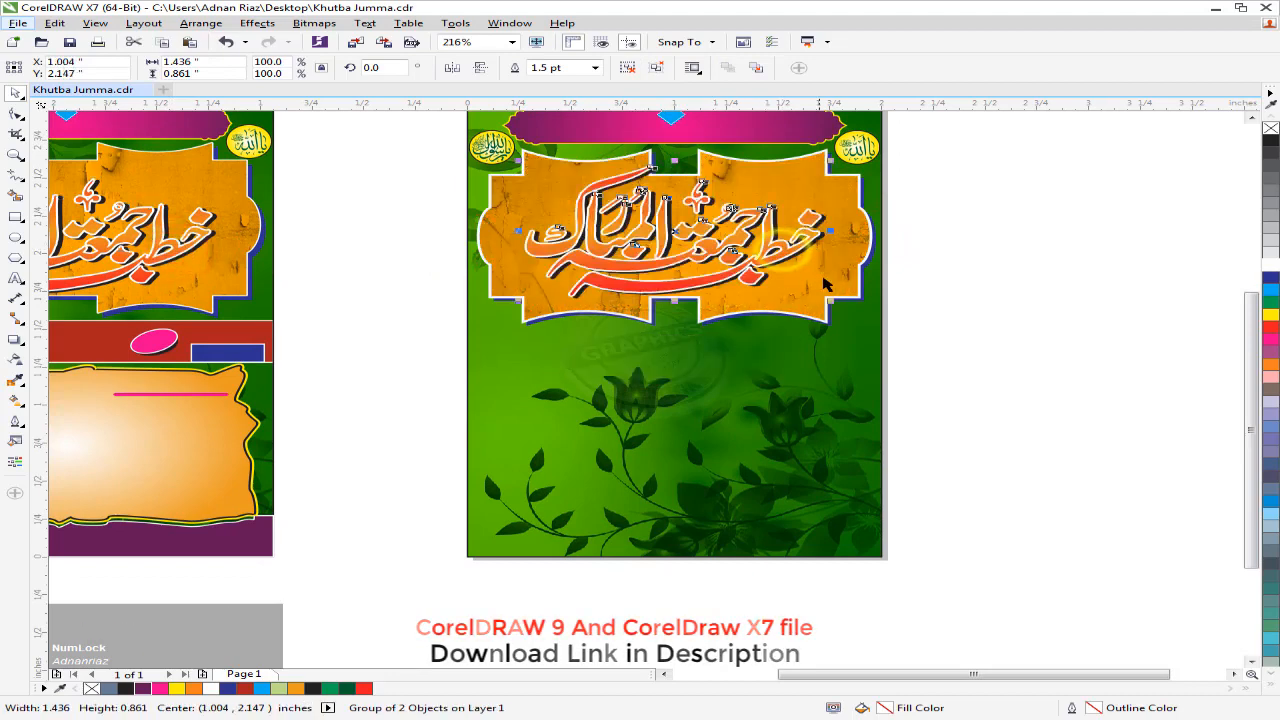
click(974, 233)
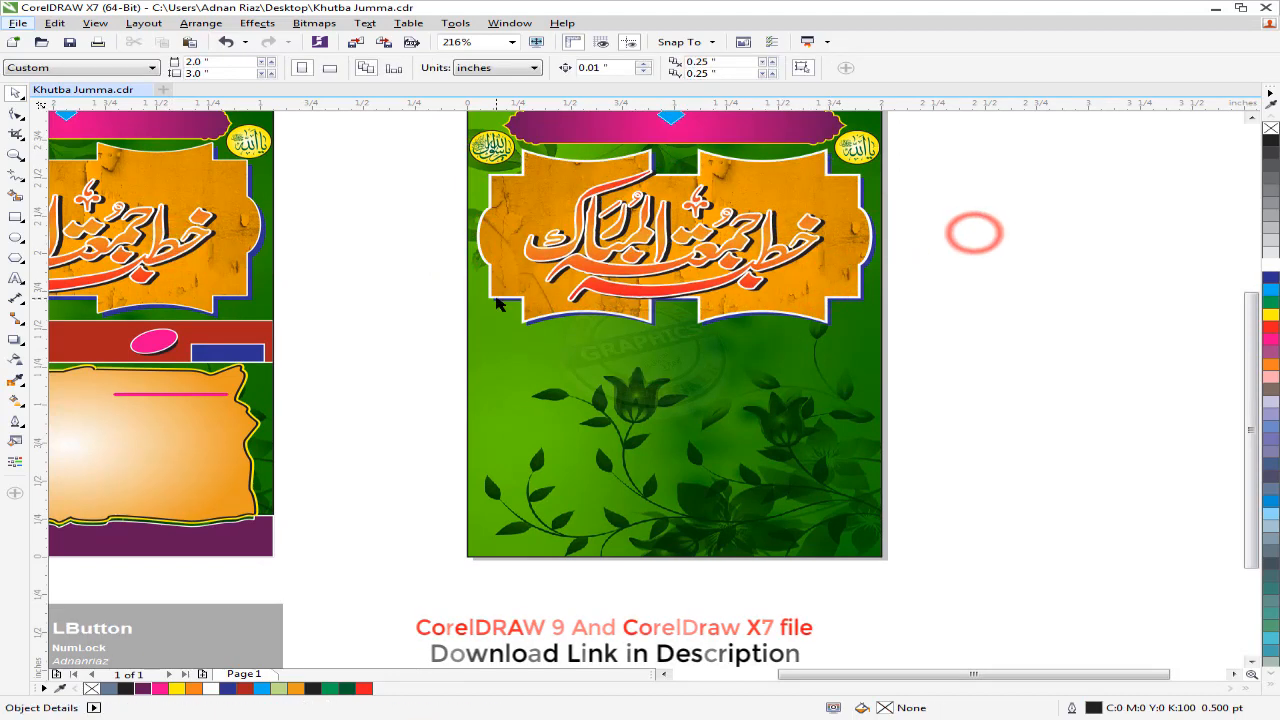
- Nudge the calligraphy slightly left and adjust its height on the orange panel
click(711, 289)
key(Left)
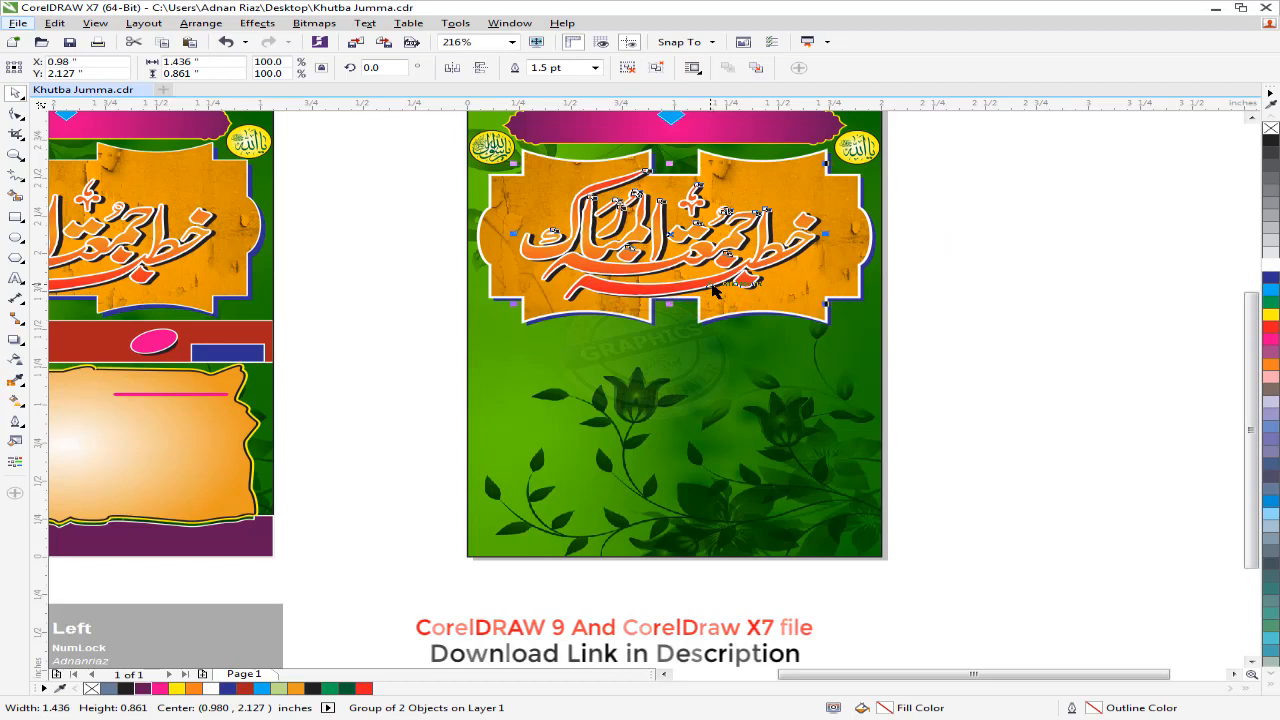
key(Up)
click(950, 257)
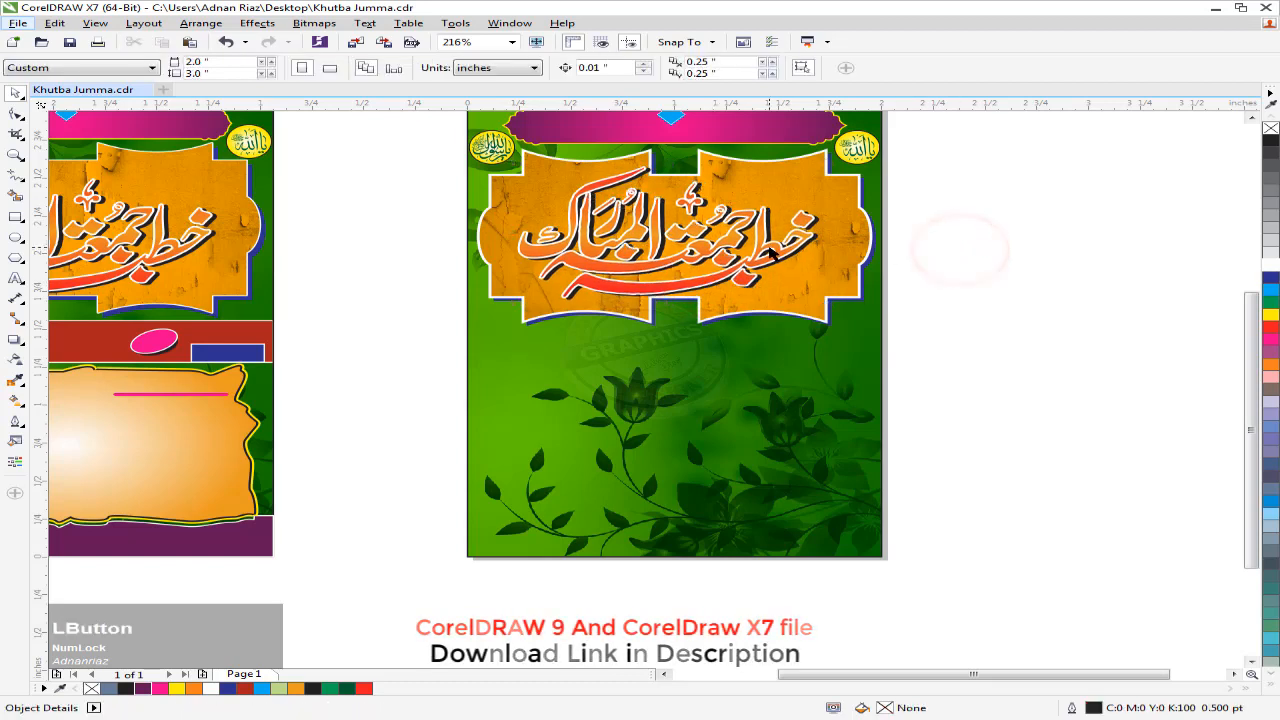
- Draw a rectangle about 2.59 by 0.35 inches across the poster, just below the orange panel
drag(621, 254, 636, 252)
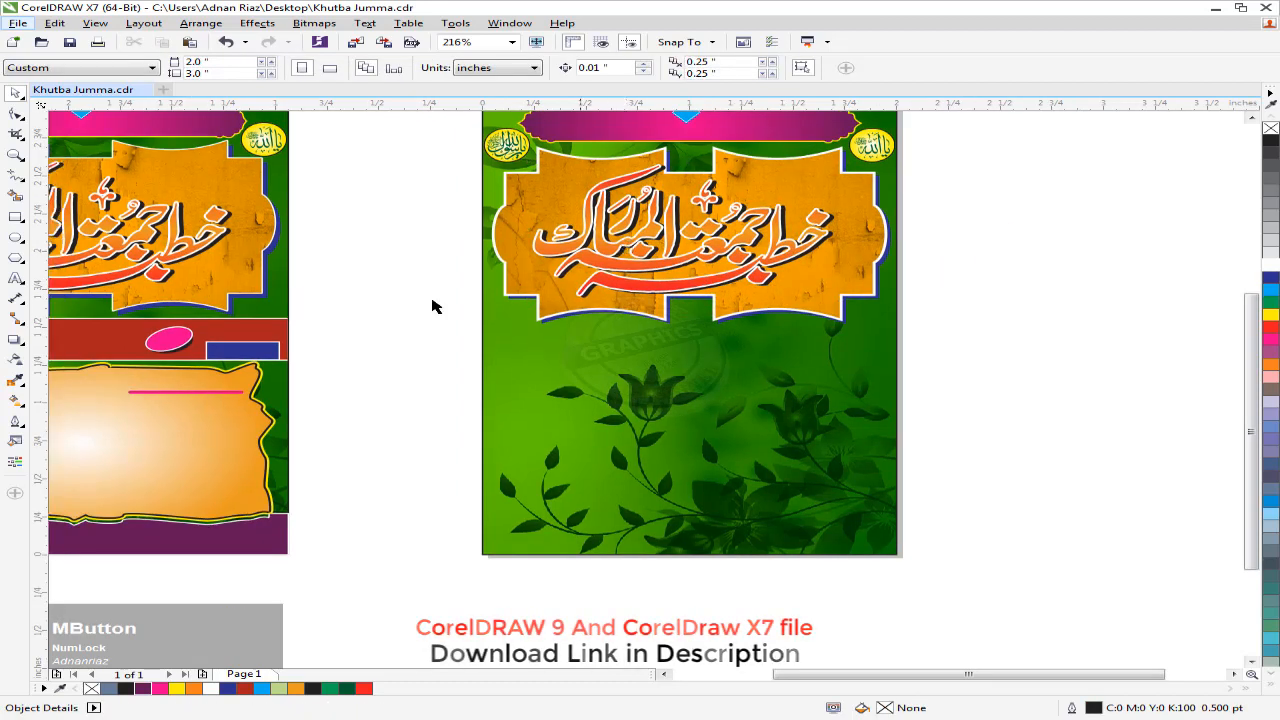
click(15, 217)
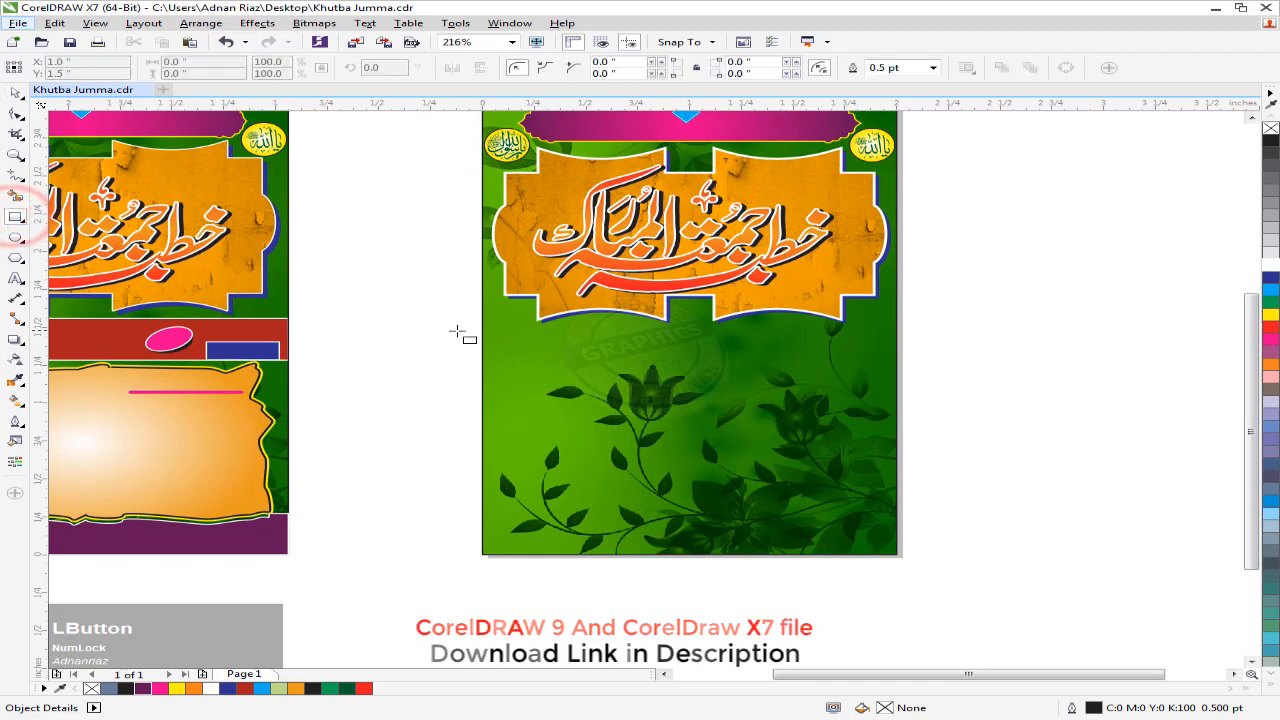
drag(450, 332, 990, 386)
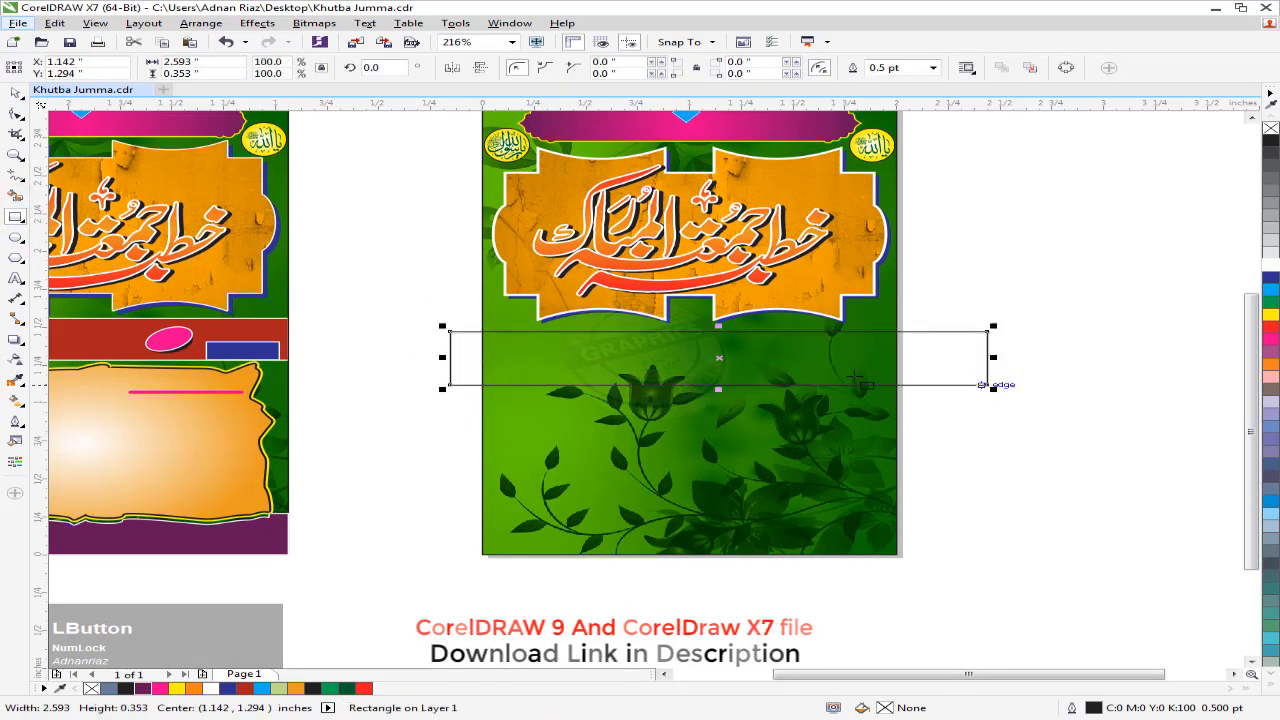
click(15, 92)
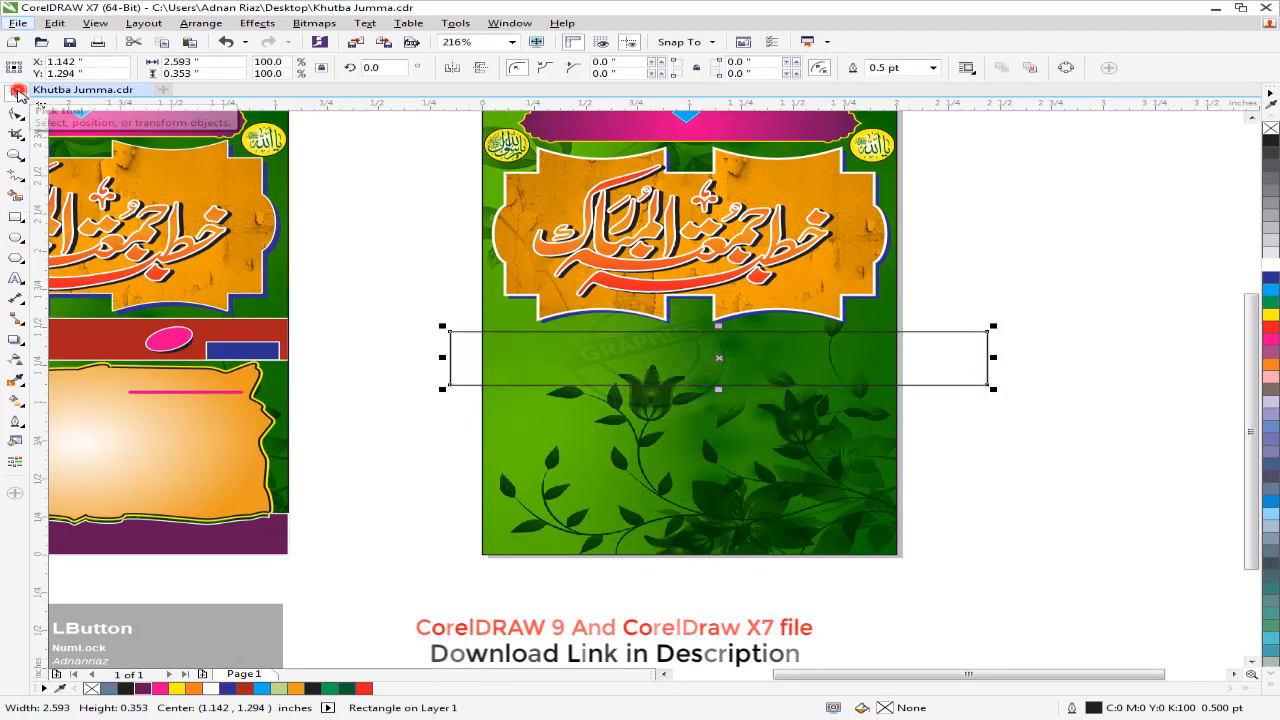
- Resize the new rectangle to 2 inches wide and centre it across the poster just below the orange panel
click(230, 61)
text(2)
key(Return)
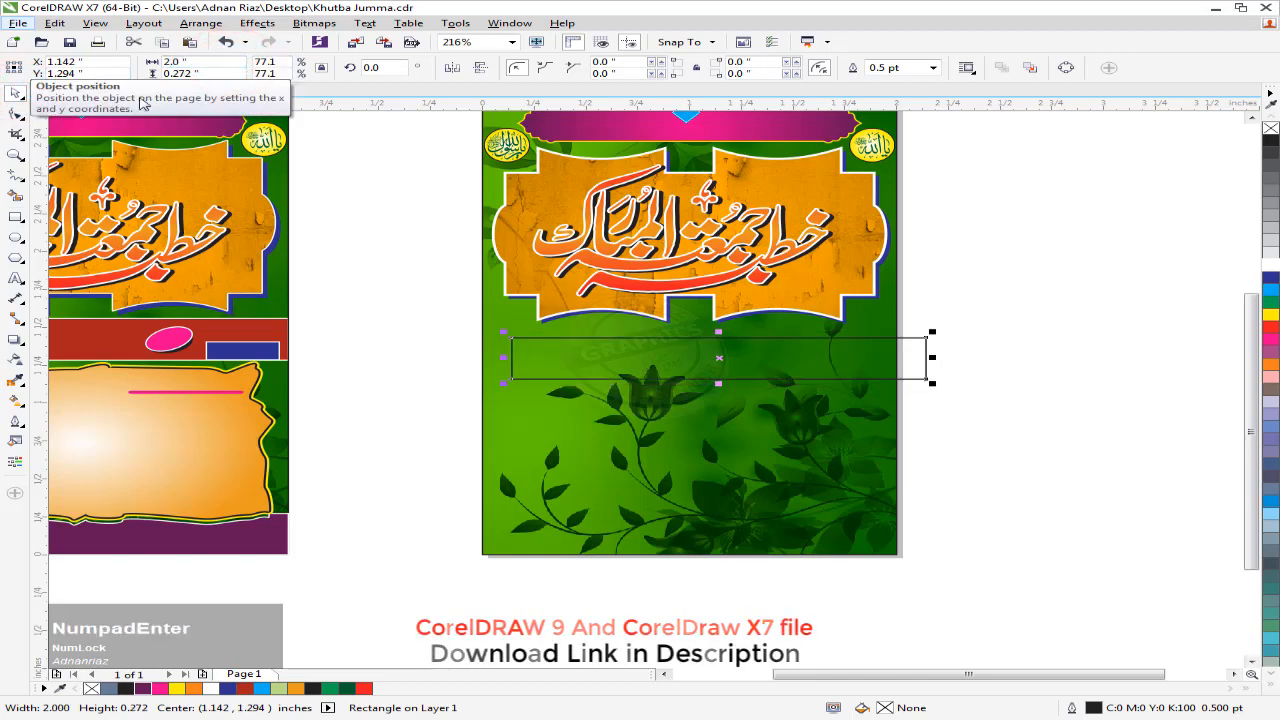
shift+click(615, 402)
key(c)
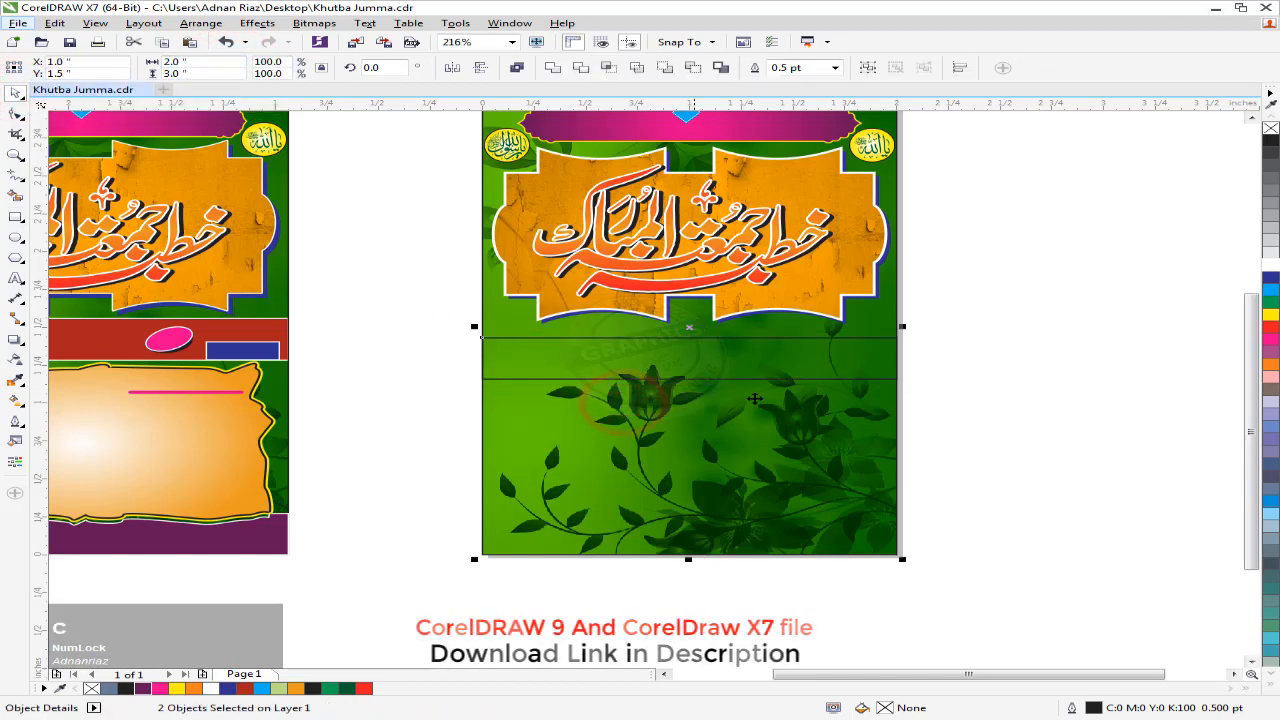
click(959, 386)
drag(766, 370, 765, 362)
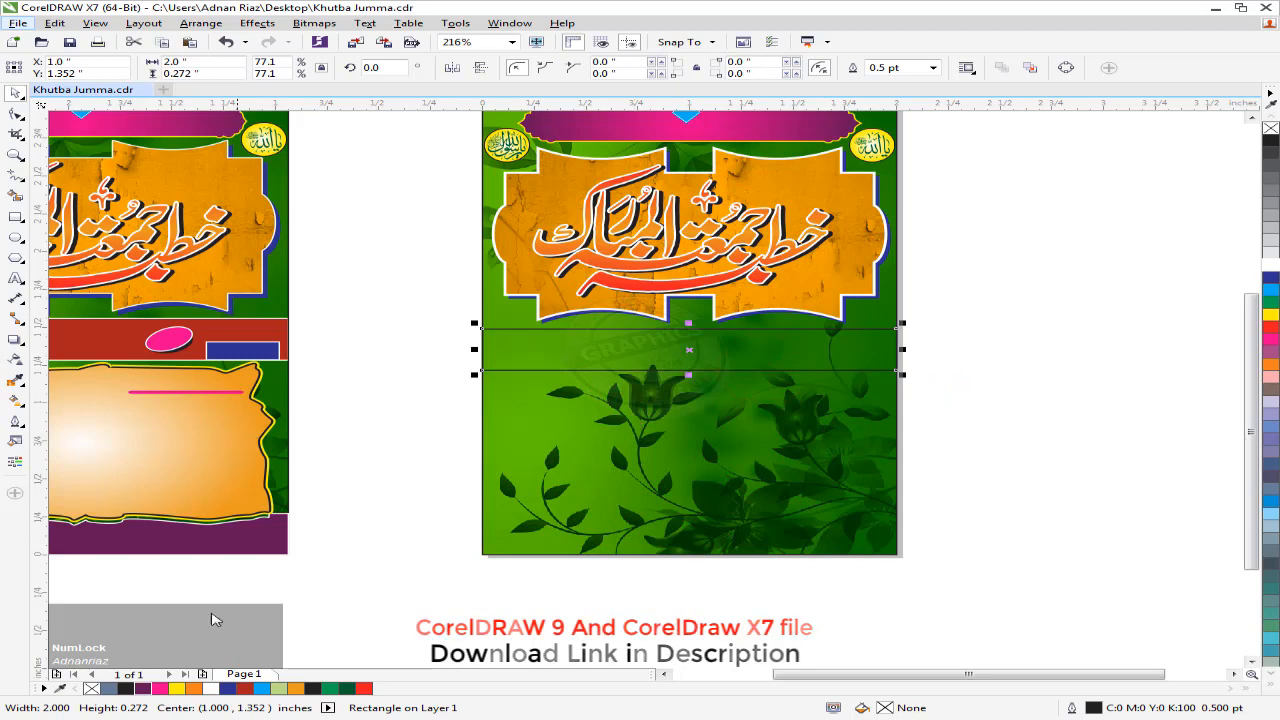
- Fill the band rectangle with dark red (#A9211D) and give it a white outline
click(240, 686)
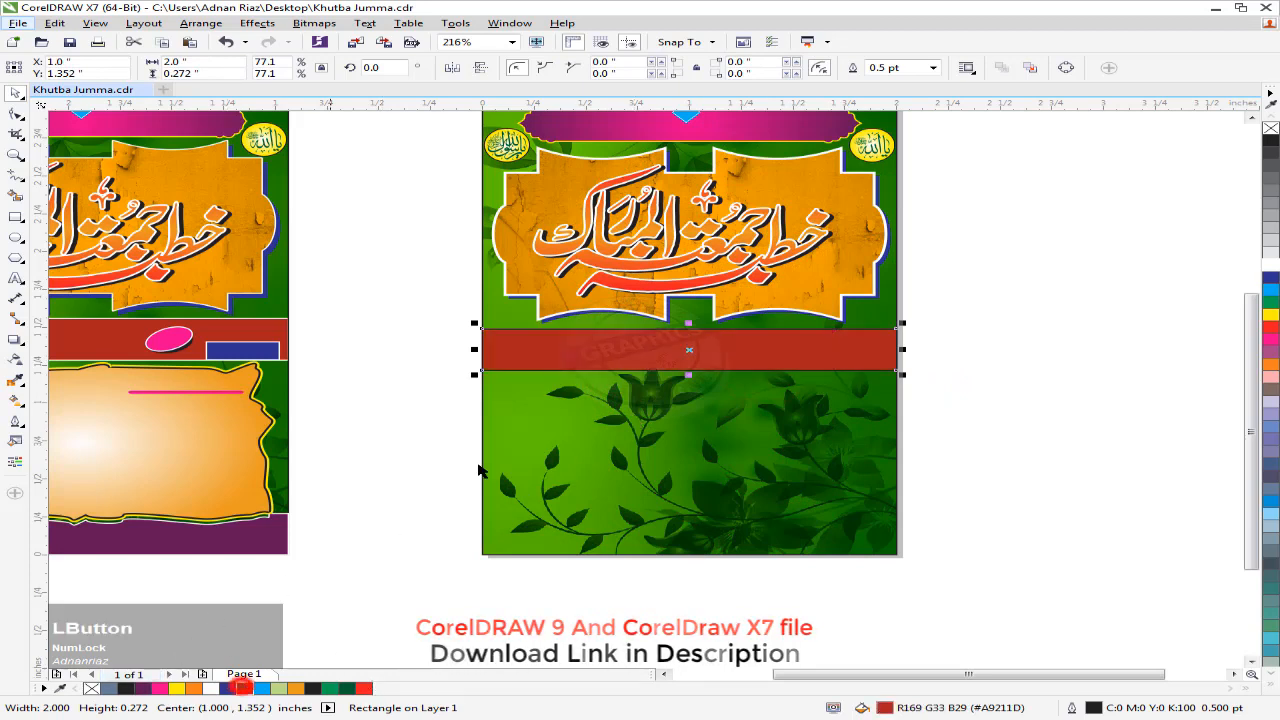
right_click(1268, 268)
click(1136, 276)
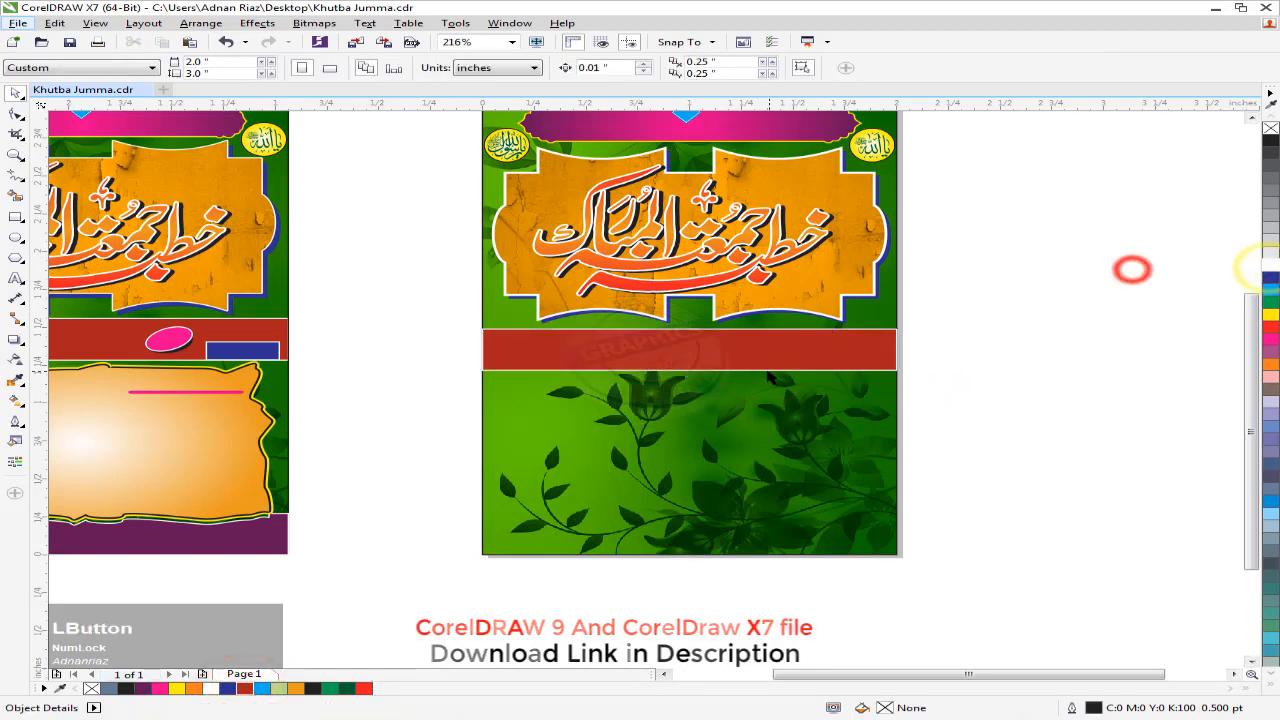
- Draw a blue rectangle with white outline, about 0.41 by 0.13 inches, in the red band's lower right corner
click(16, 237)
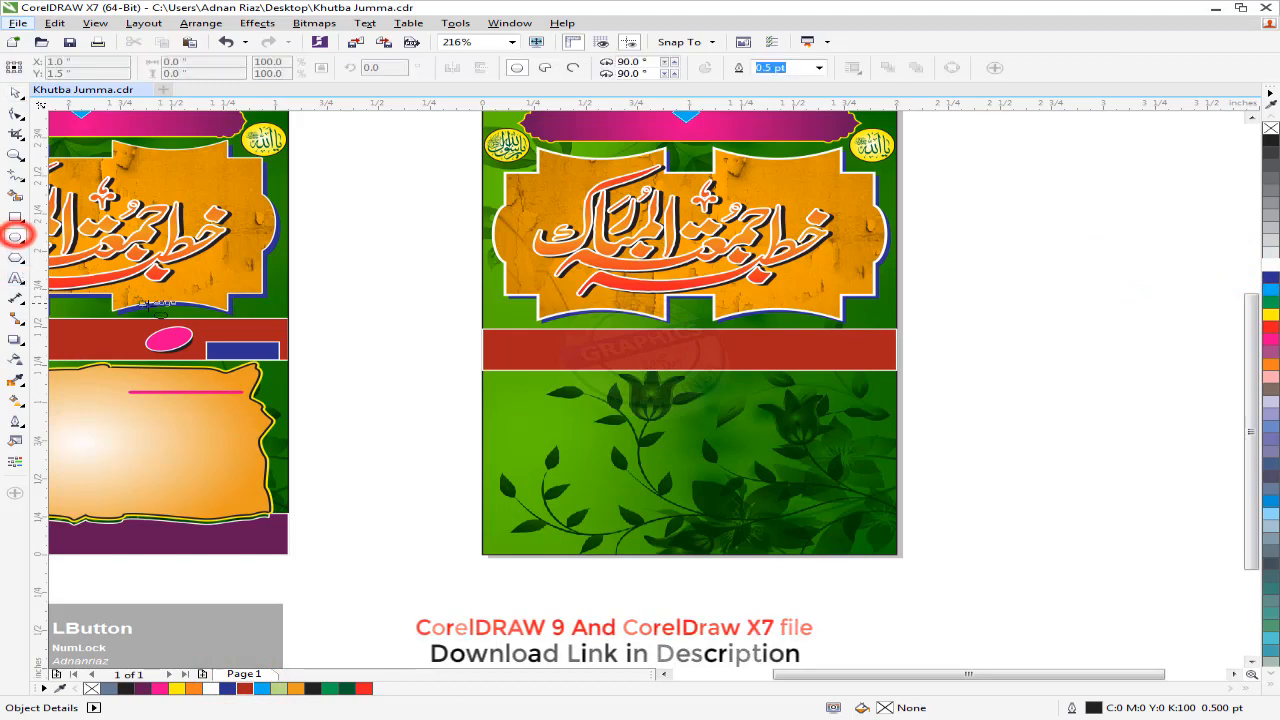
middle_click(755, 399)
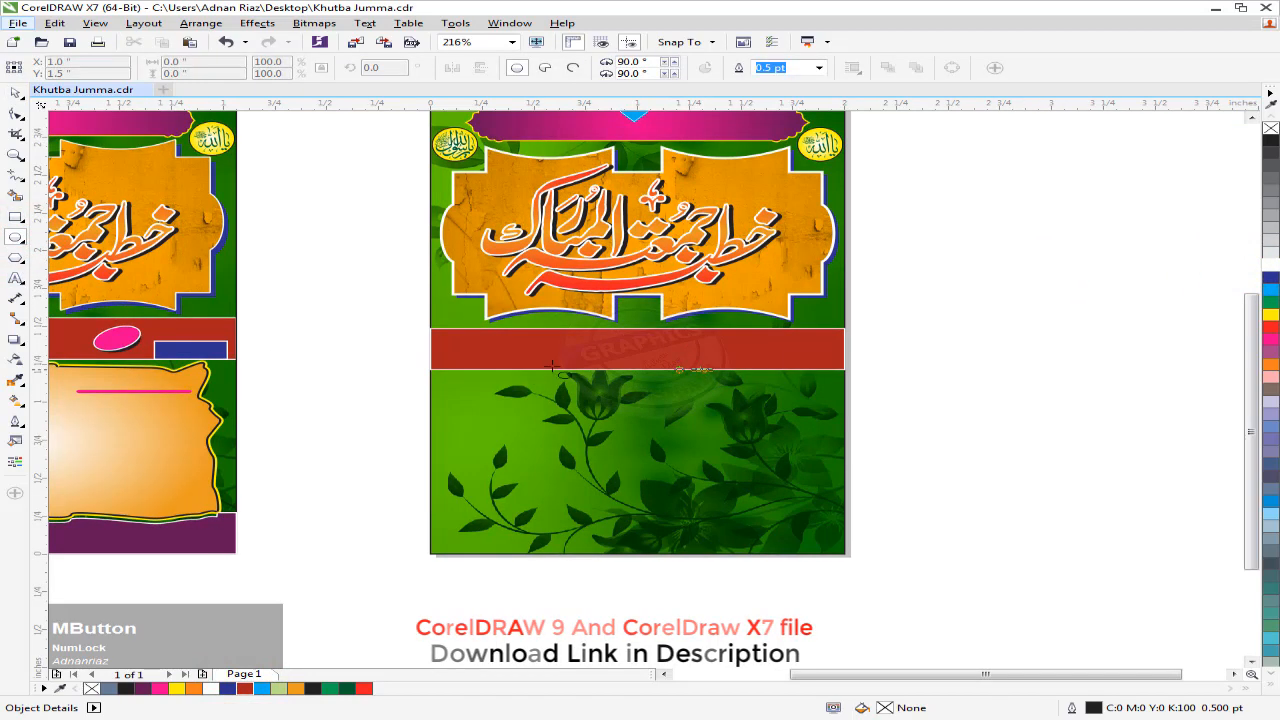
click(16, 217)
scroll(788, 336, up, 2)
drag(728, 366, 885, 400)
click(1270, 278)
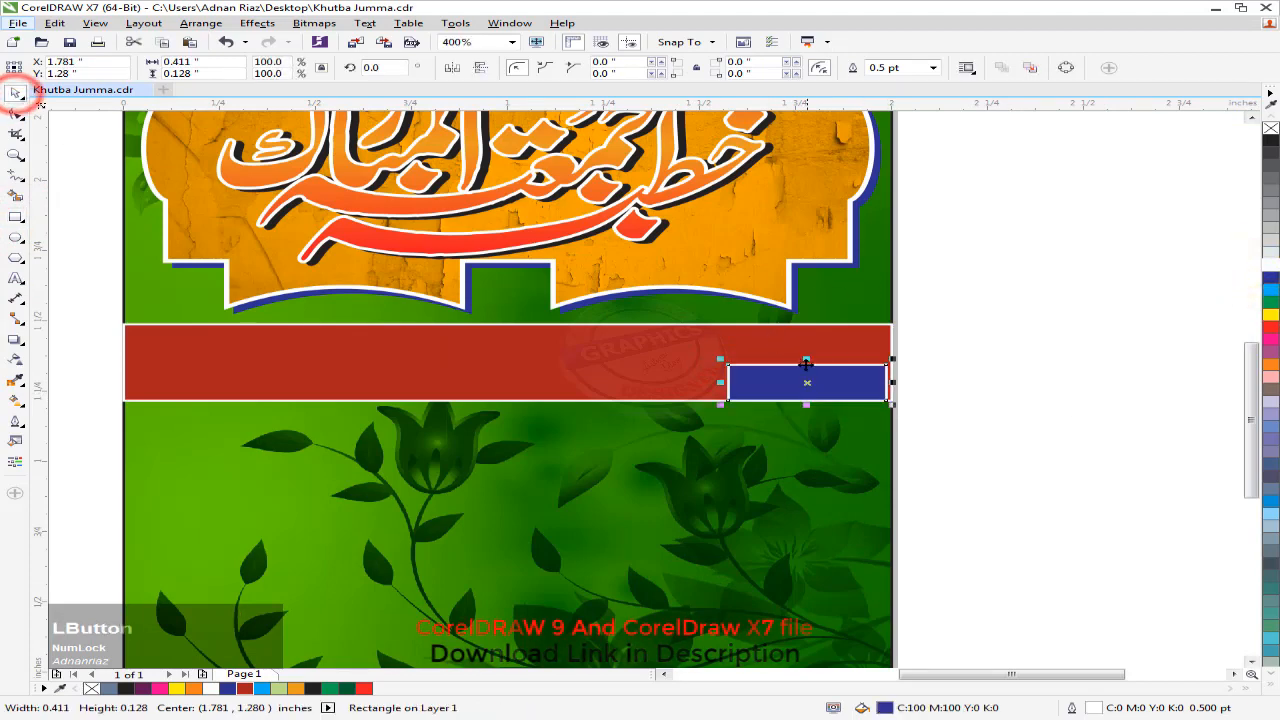
- Duplicate the blue rectangle to the band's left end, then group both rectangles and centre them horizontally on the band
drag(806, 365, 224, 372)
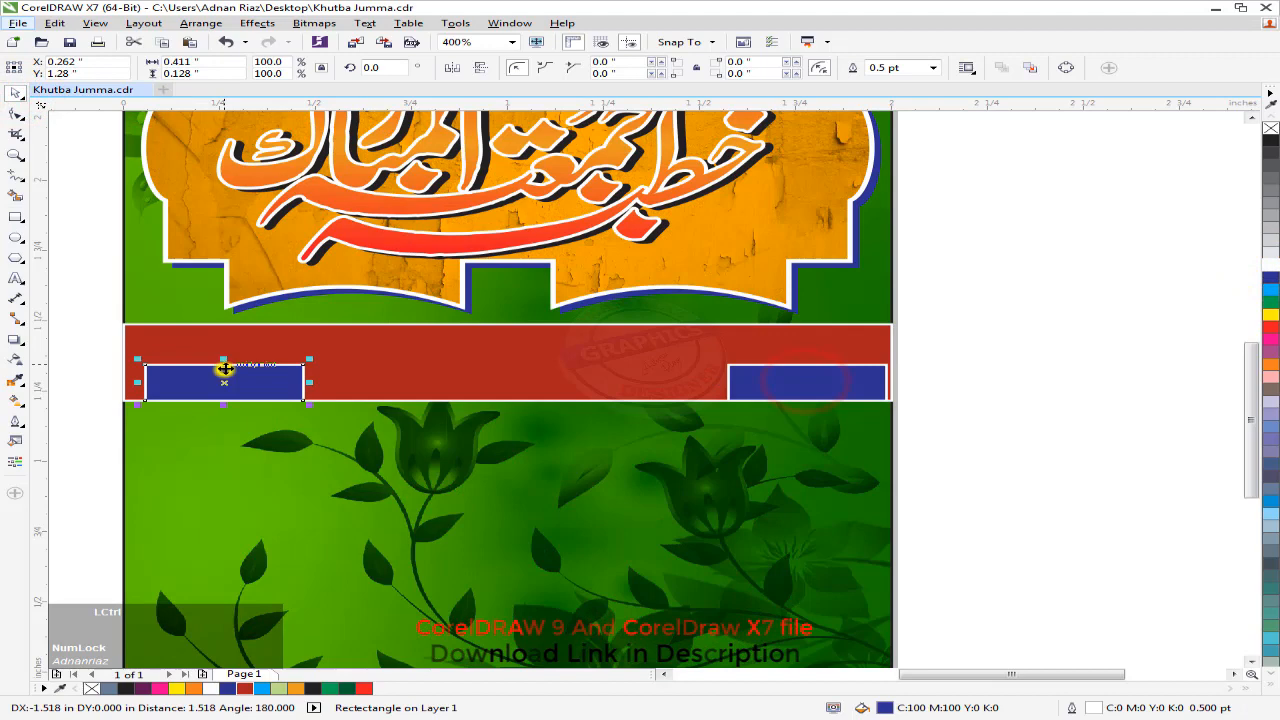
shift+click(760, 378)
key(ctrl+g)
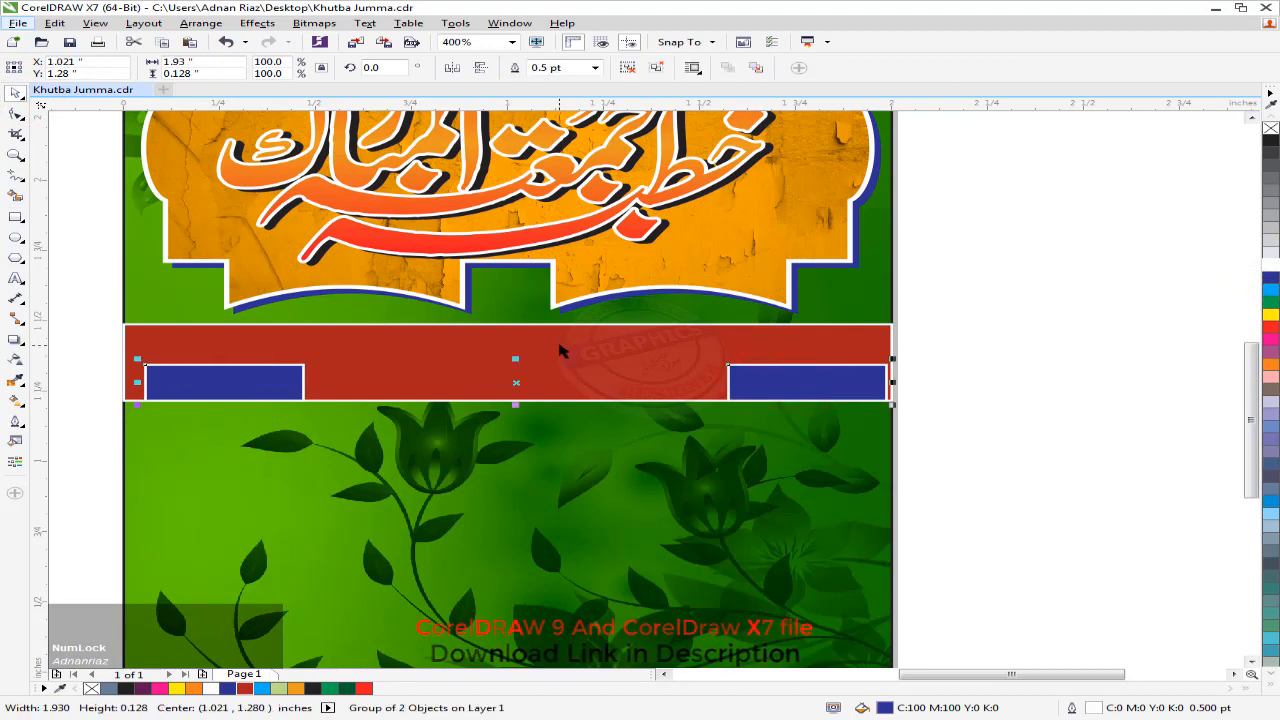
shift+click(561, 349)
key(c)
scroll(680, 337, down, 1)
click(910, 332)
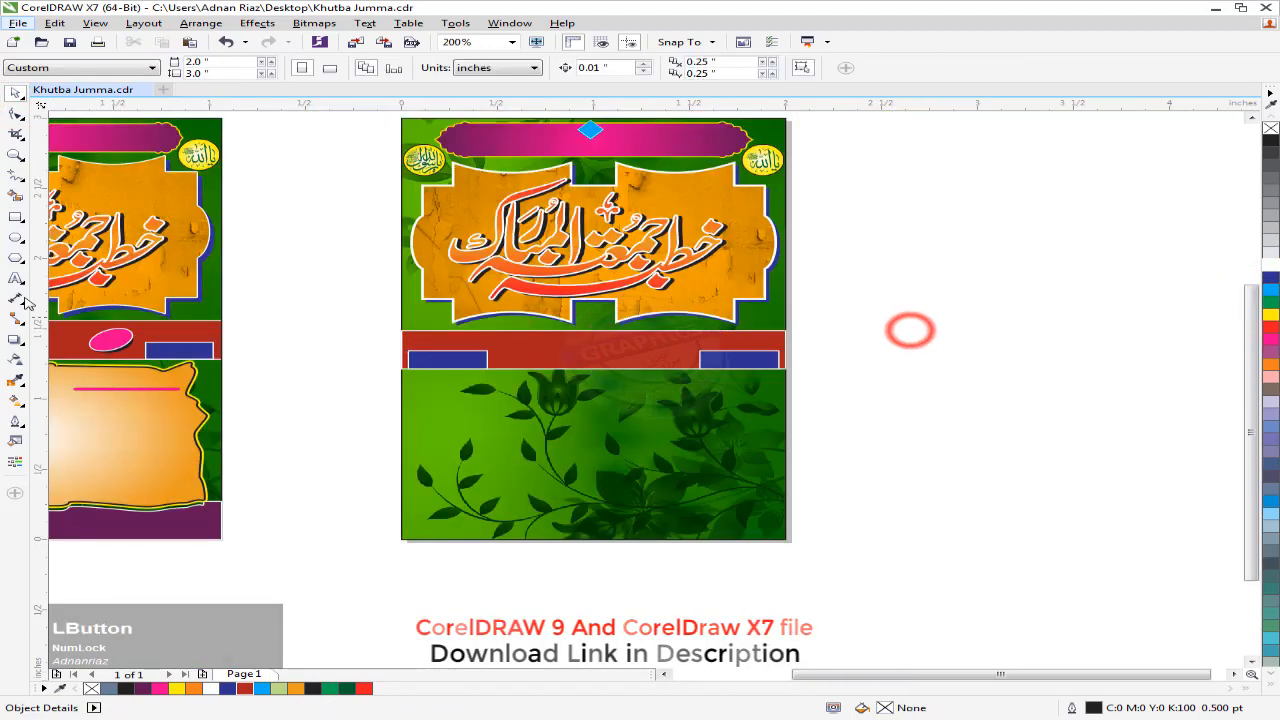
- Draw an ellipse about 0.24 by 0.12 inches on the red band, filled magenta with a white outline
click(15, 237)
scroll(555, 355, up, 1)
scroll(555, 355, up, 1)
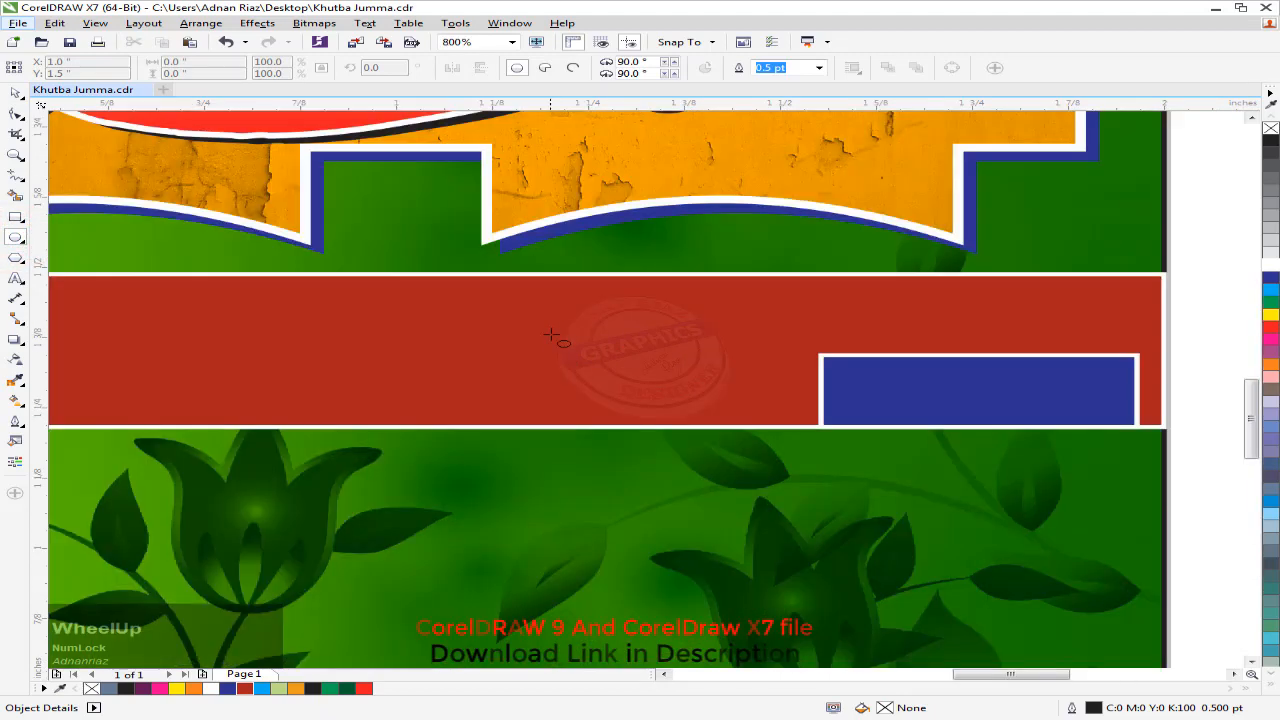
drag(557, 321, 755, 399)
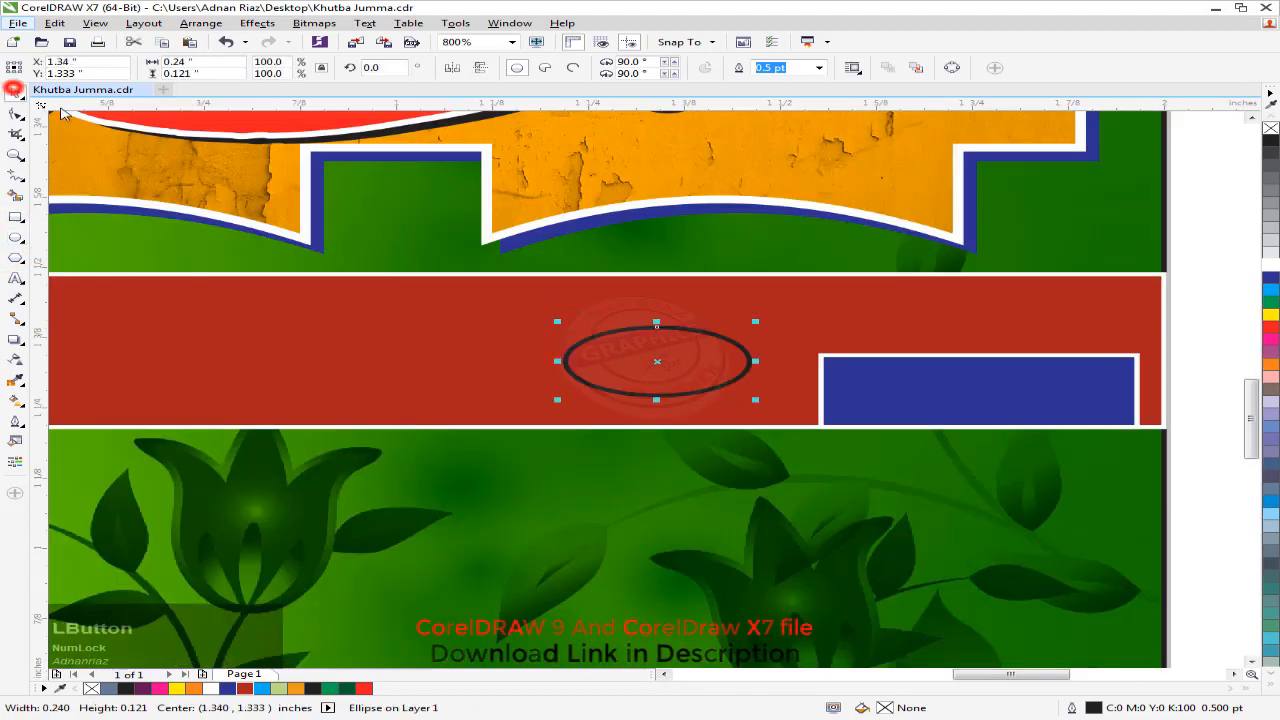
click(1271, 338)
right_click(1271, 265)
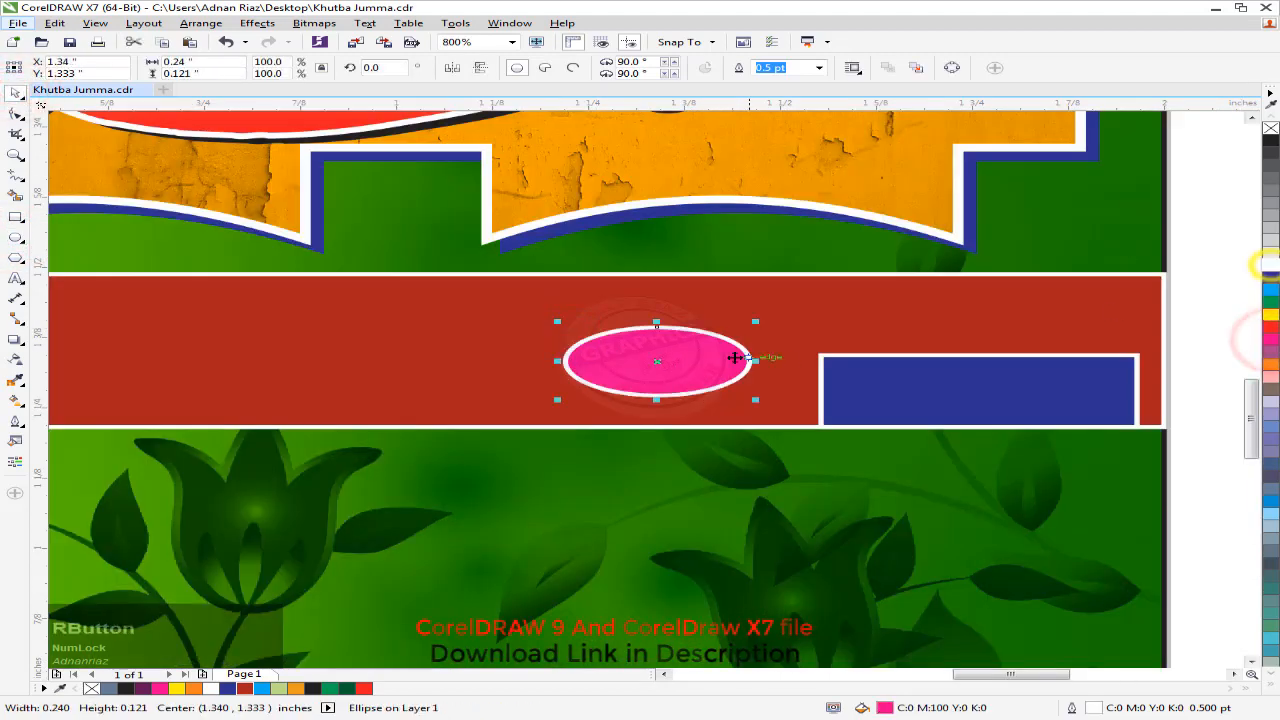
- Tilt the magenta ellipse and place a black rotated duplicate behind it as a shadow
click(725, 356)
mouse_move(757, 361)
mouse_down()
mouse_move(739, 338)
mouse_move(757, 372)
mouse_up()
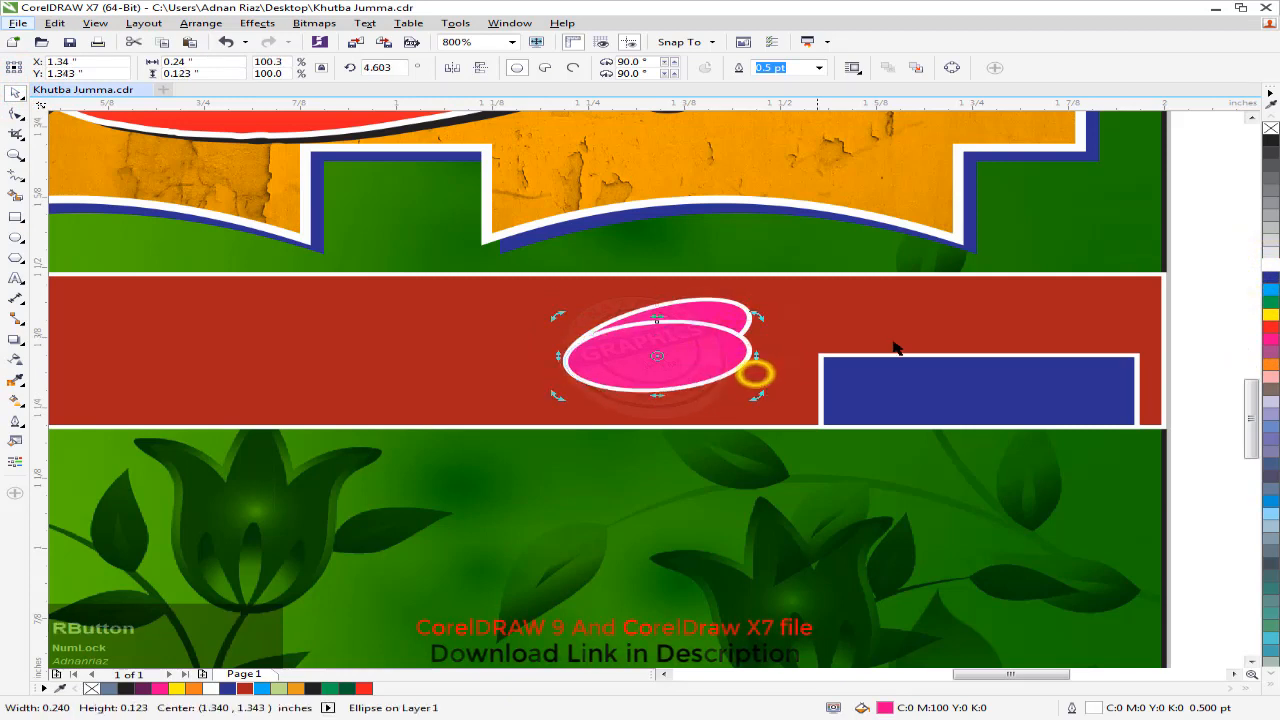
click(1270, 141)
right_click(1270, 141)
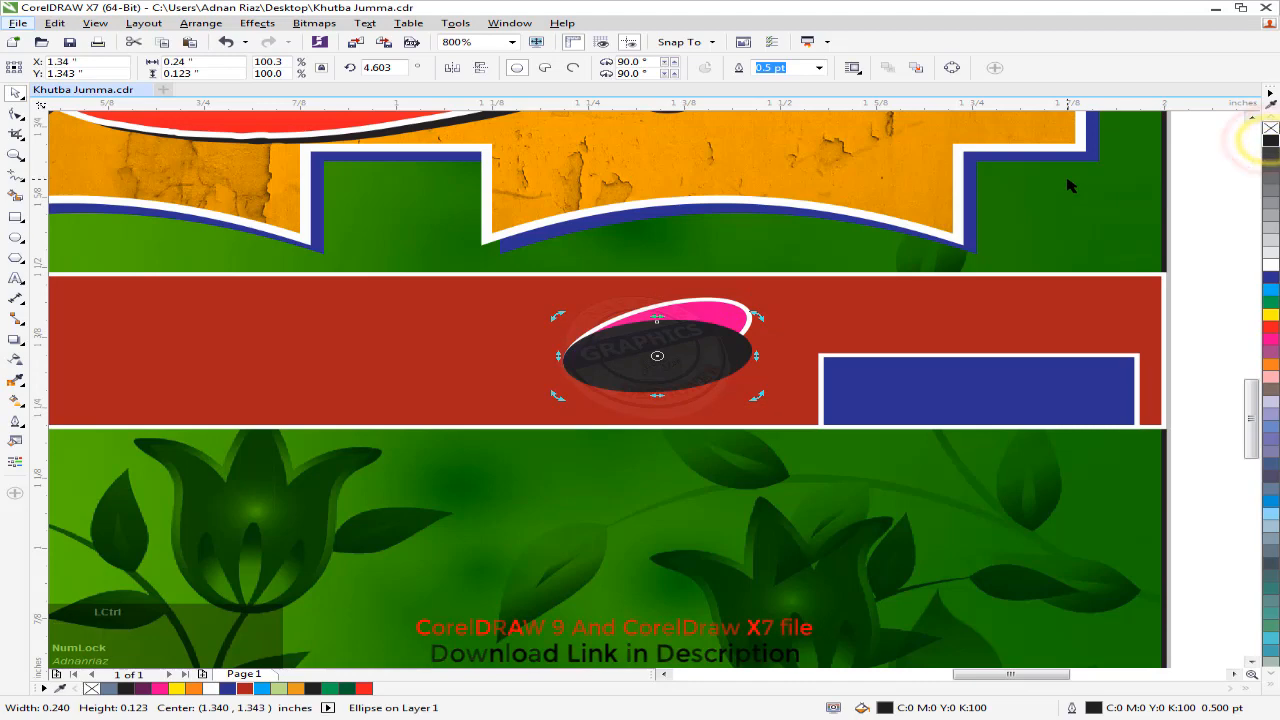
key(ctrl+Page_Down)
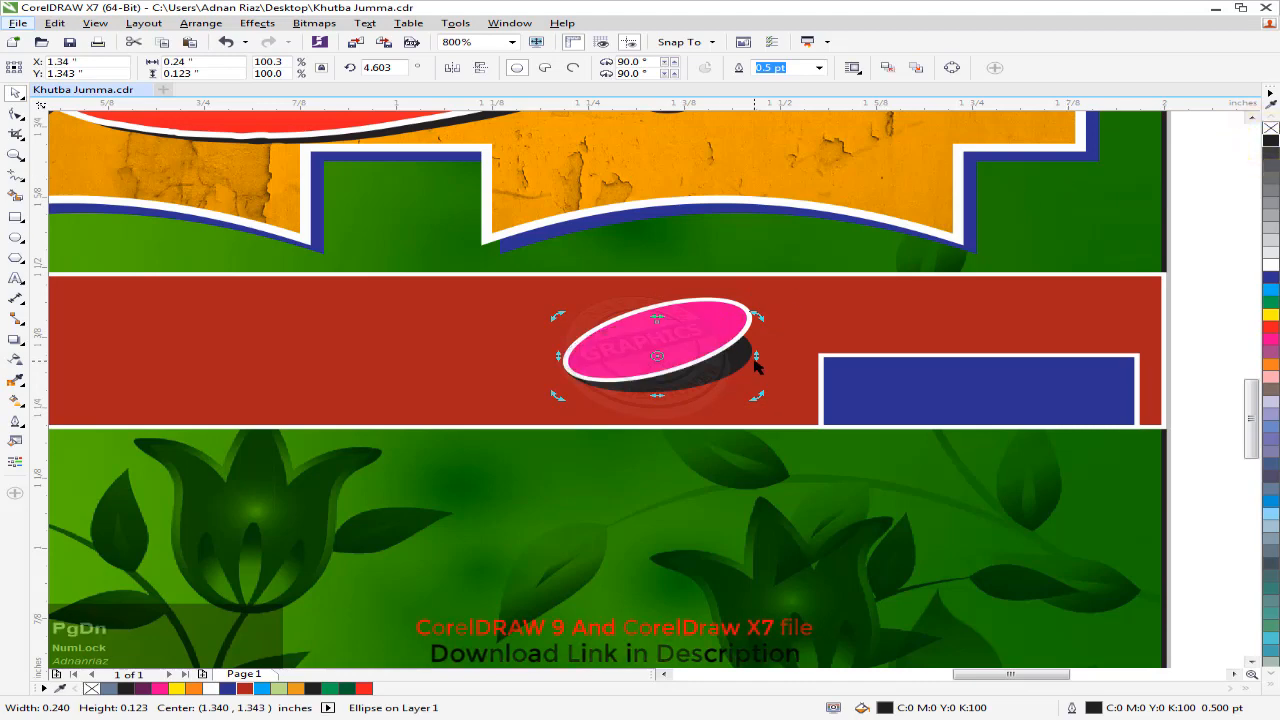
drag(755, 368, 749, 336)
scroll(749, 336, down, 1)
click(1060, 318)
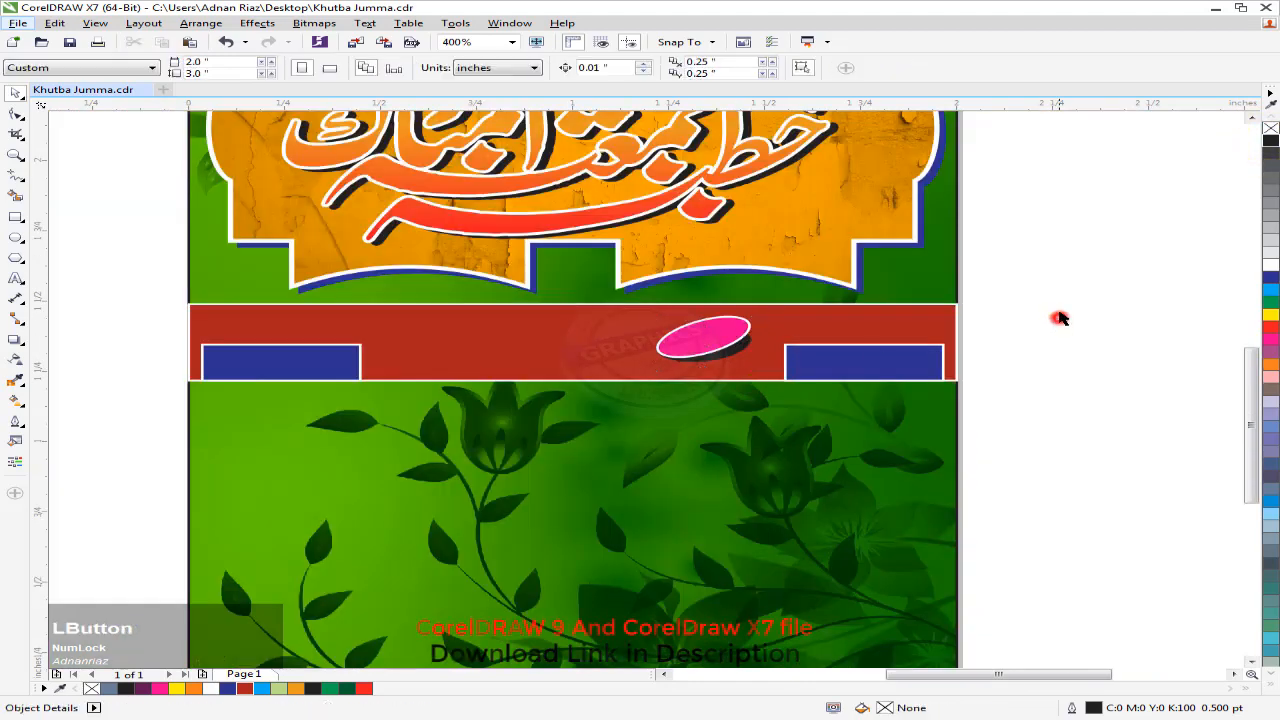
- Group the ellipse with its shadow and position it vertically centred on the red band, slightly further right
drag(1085, 284, 640, 372)
key(ctrl+g)
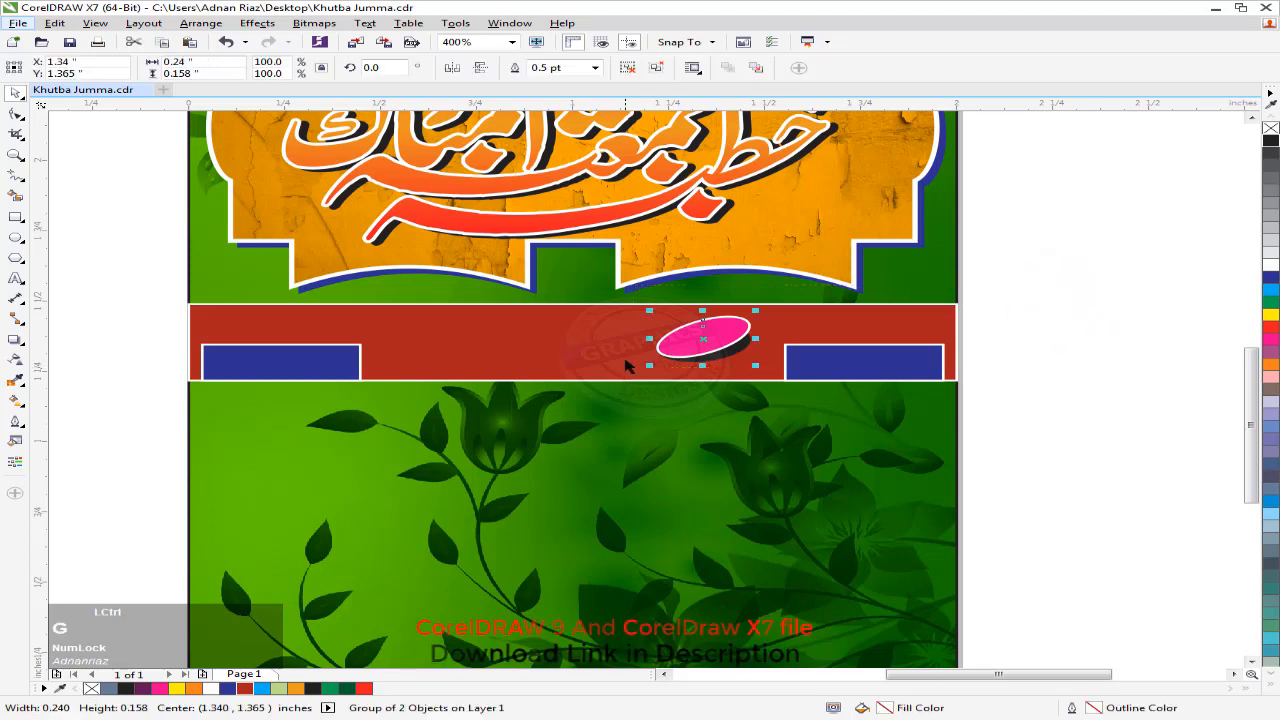
shift+click(571, 346)
click(1111, 314)
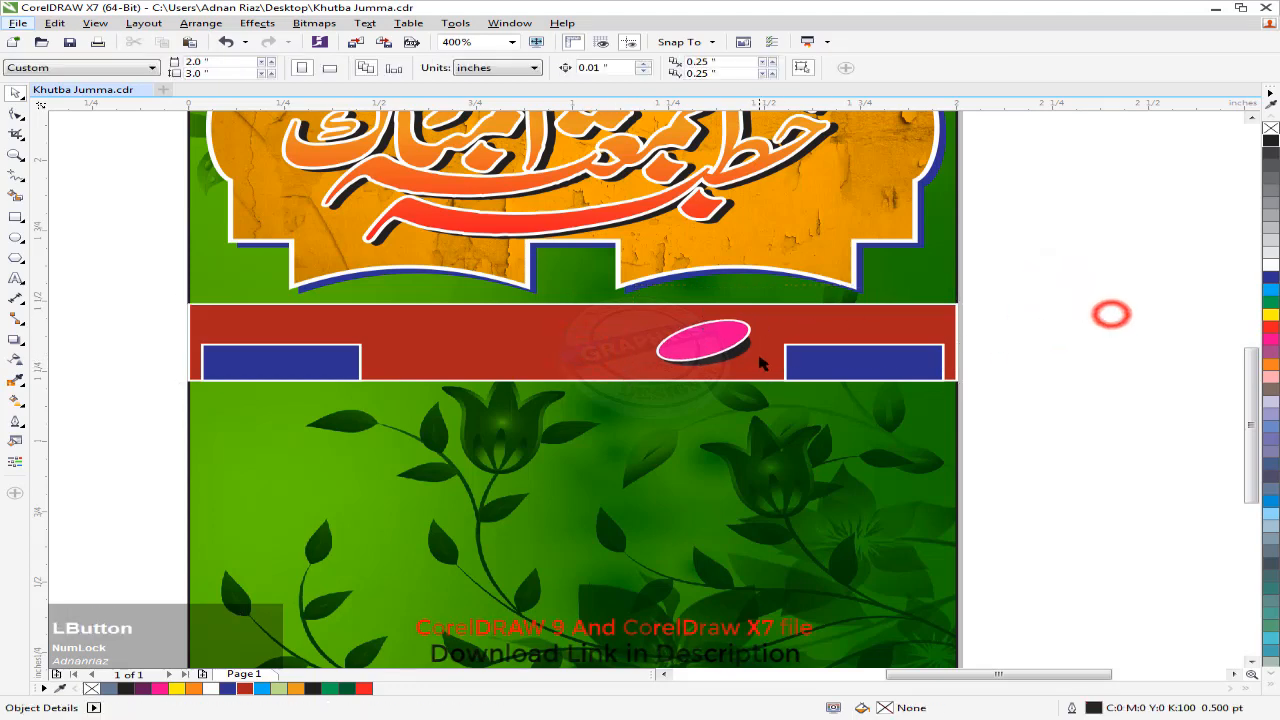
scroll(760, 364, up, 1)
click(666, 336)
scroll(735, 310, down, 1)
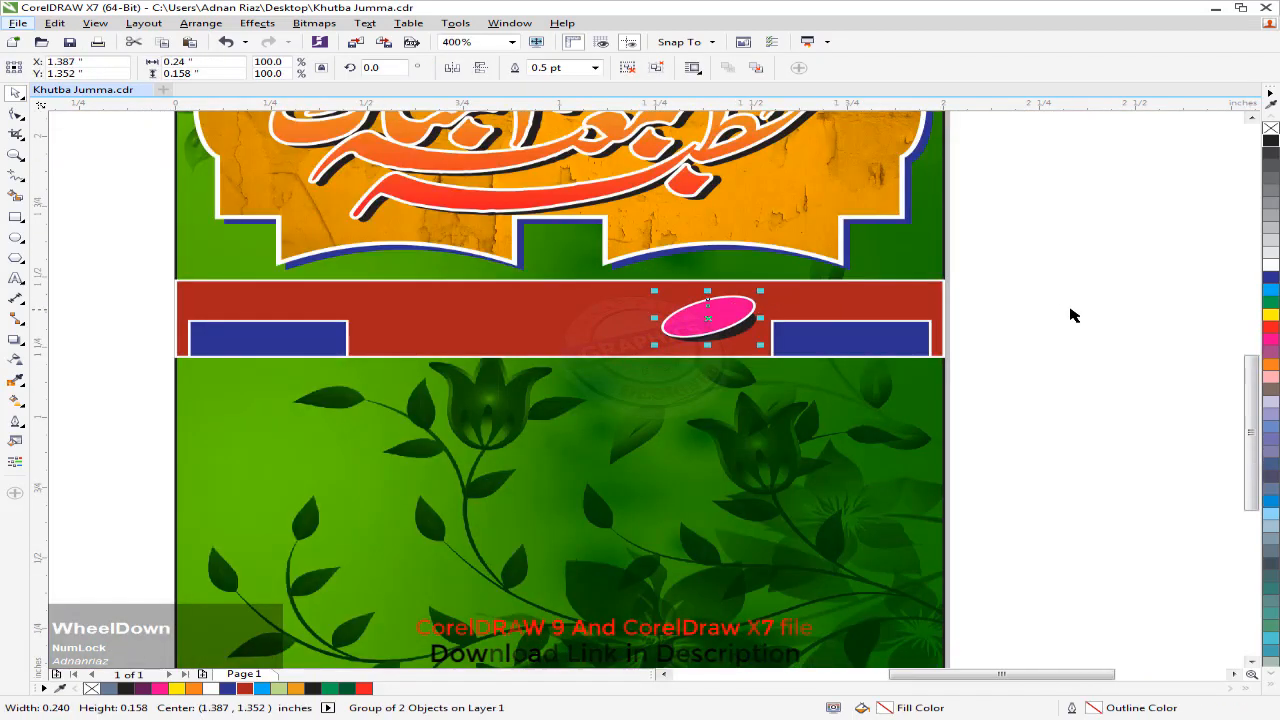
scroll(1070, 316, down, 1)
click(1021, 285)
- Draw a closed freehand ragged-edged frame about 1.69 by 0.88 inches below the red band
middle_click(1023, 285)
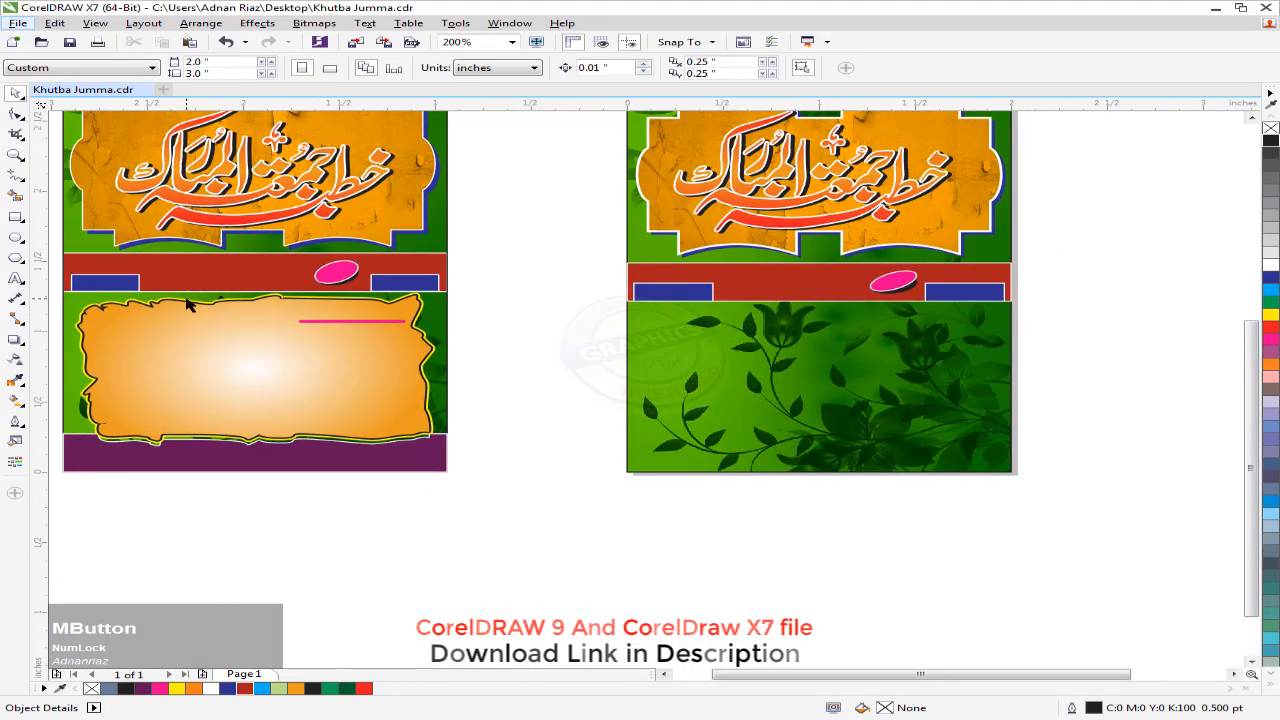
click(16, 180)
middle_click(938, 337)
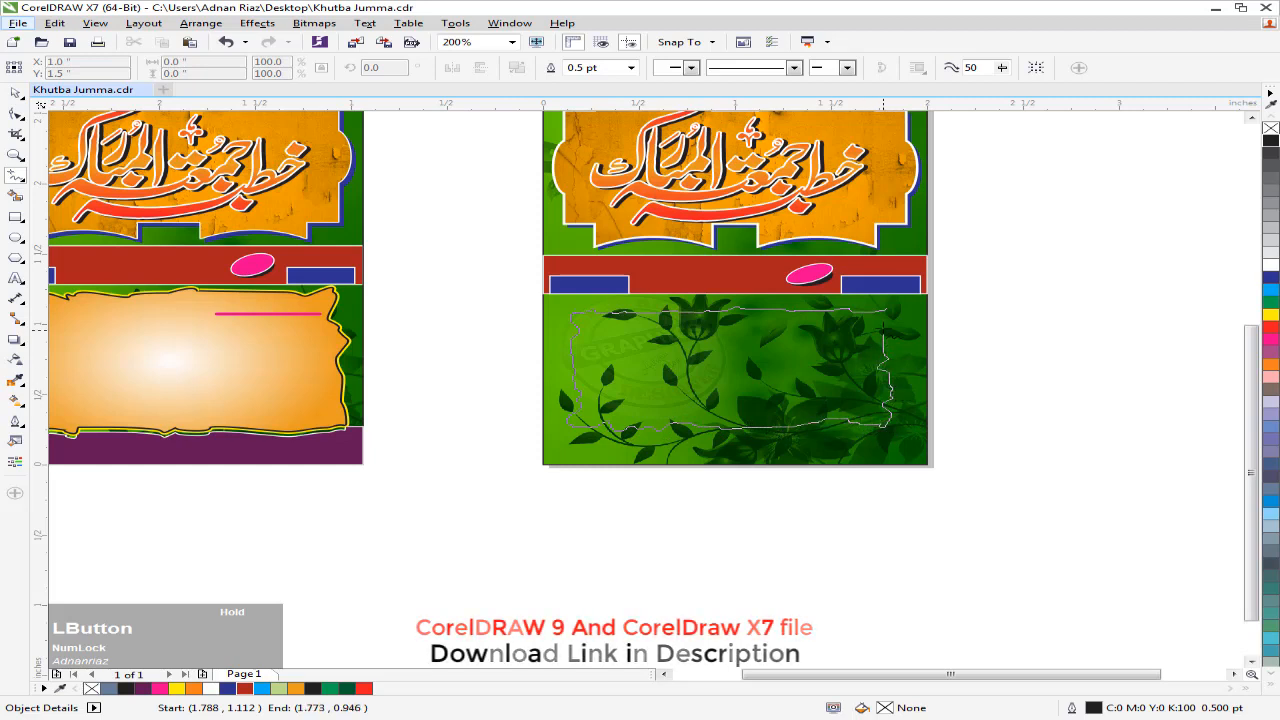
drag(888, 312, 887, 310)
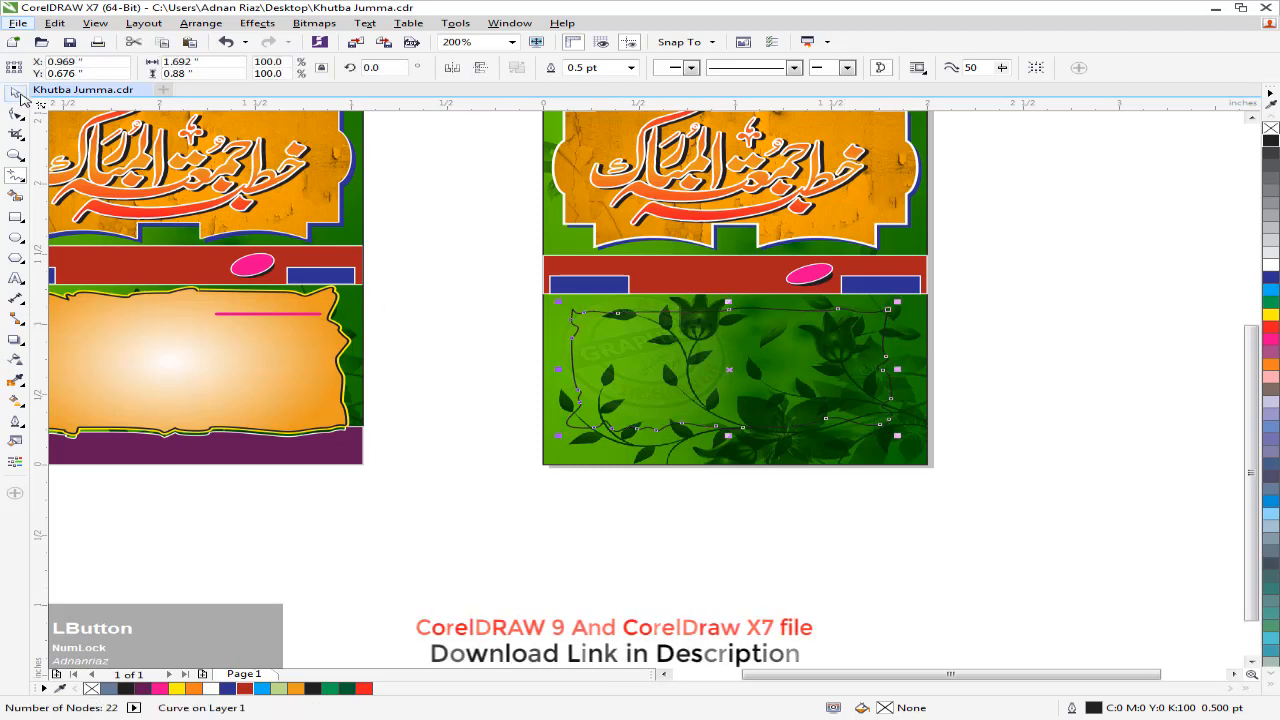
- Apply an elliptical fountain fill to the ragged frame, white at the centre and orange at the edges
key(g)
drag(688, 354, 822, 356)
click(280, 65)
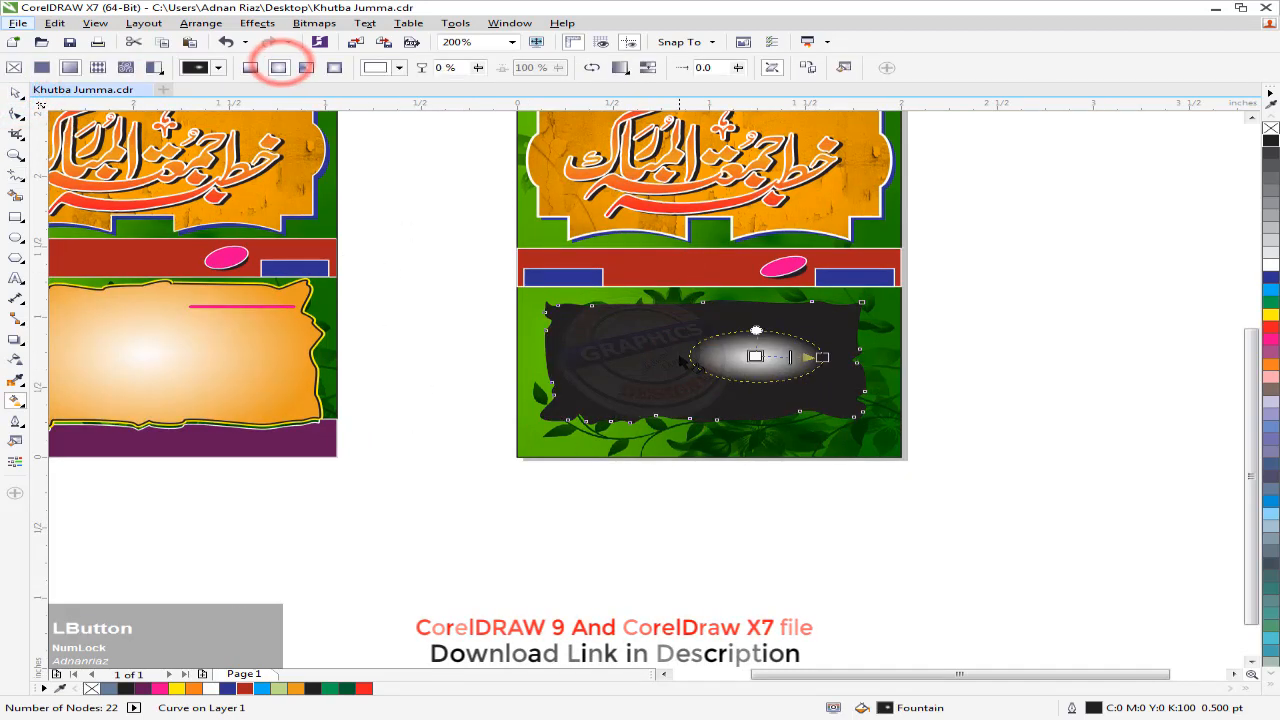
mouse_move(679, 358)
mouse_down()
mouse_move(721, 364)
mouse_move(680, 358)
mouse_move(703, 362)
mouse_up()
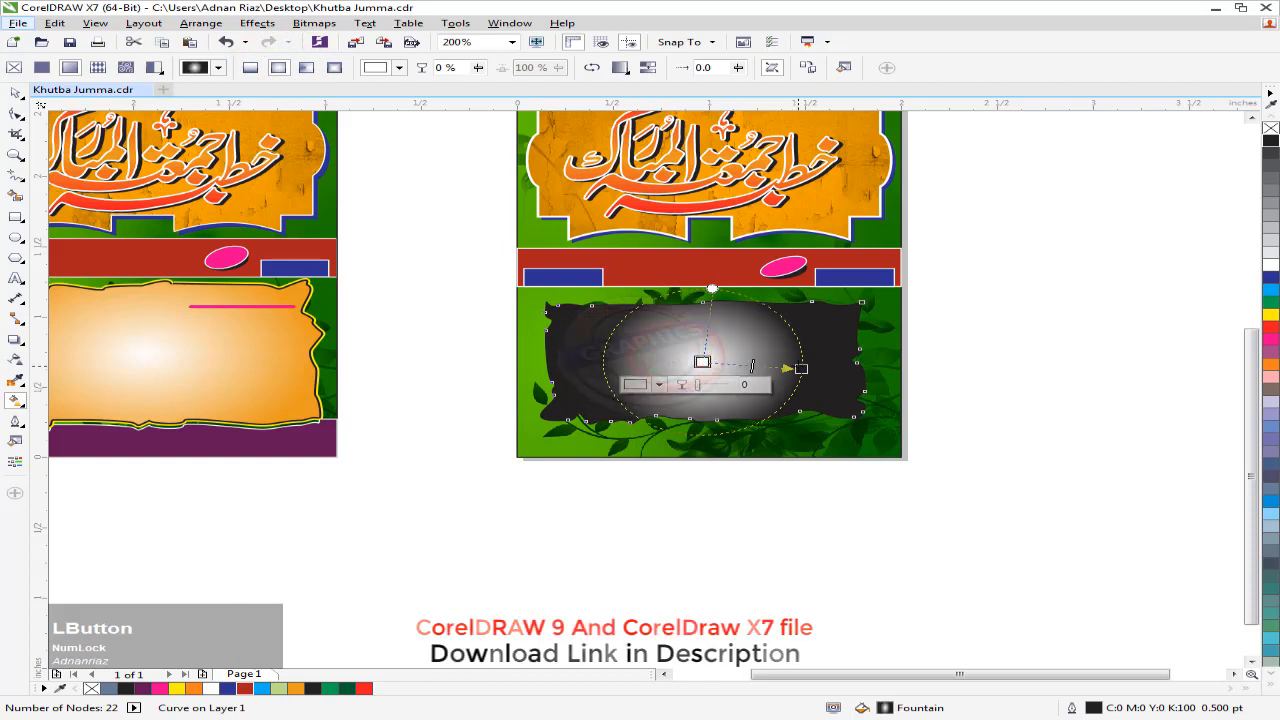
mouse_move(799, 366)
mouse_down()
mouse_move(872, 362)
mouse_move(788, 362)
mouse_up()
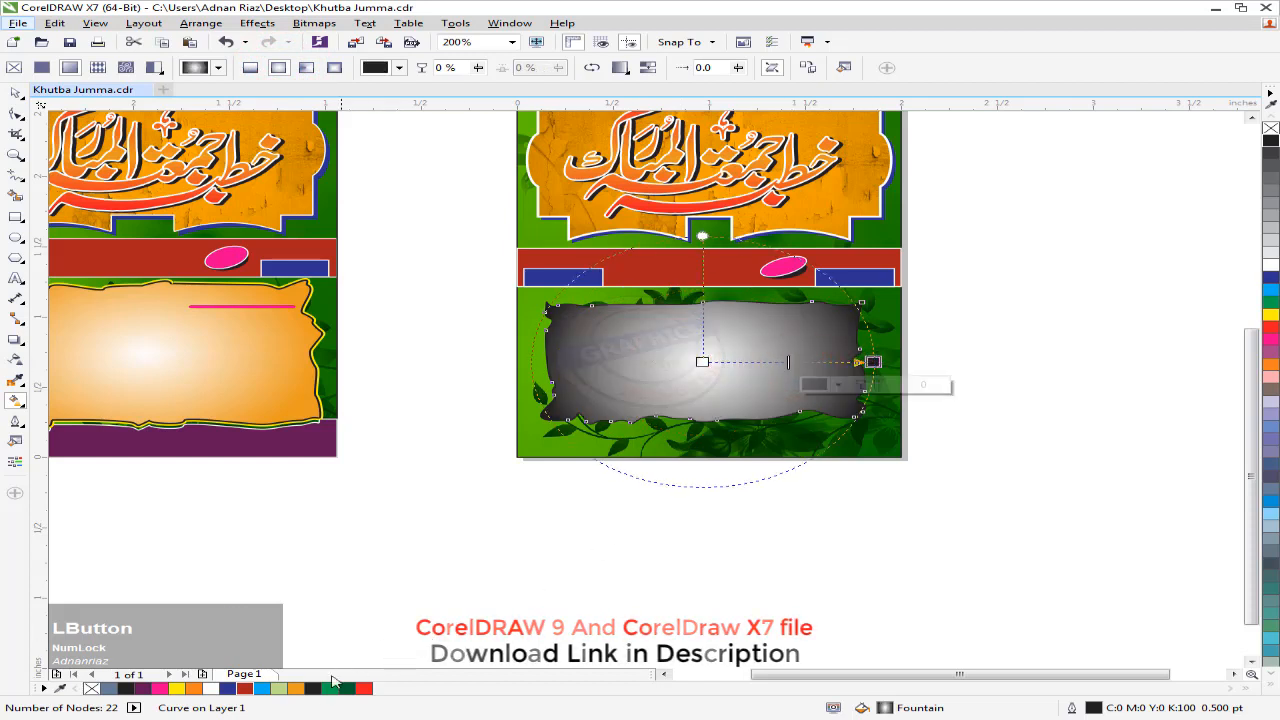
drag(296, 688, 874, 363)
click(14, 93)
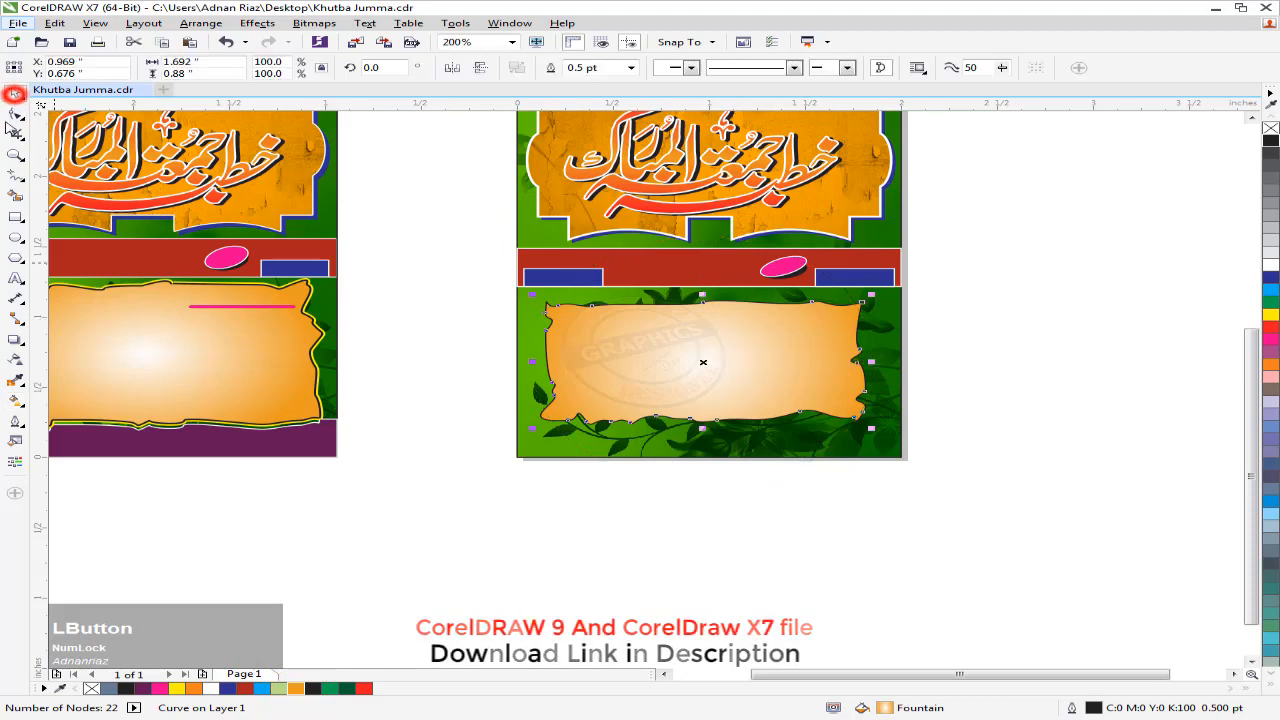
- Set the ragged frame's outline to 1.0 pt and duplicate the frame slightly down and to the right
click(628, 67)
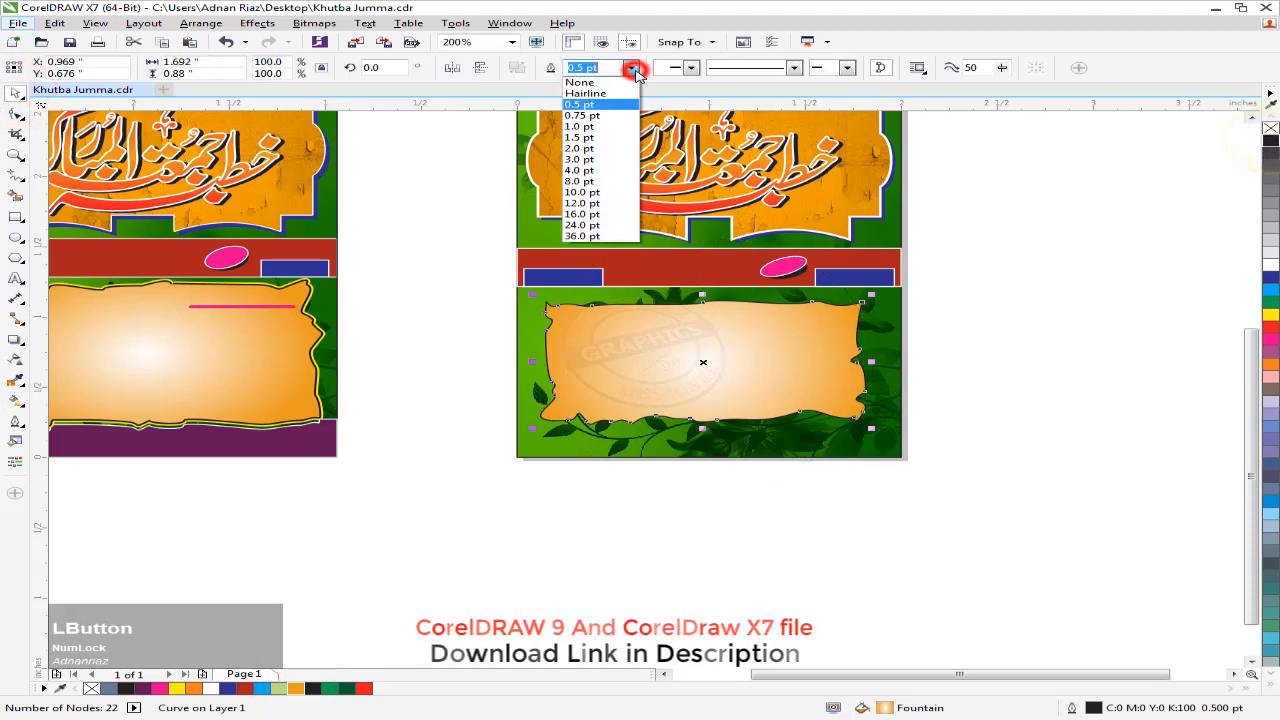
click(580, 128)
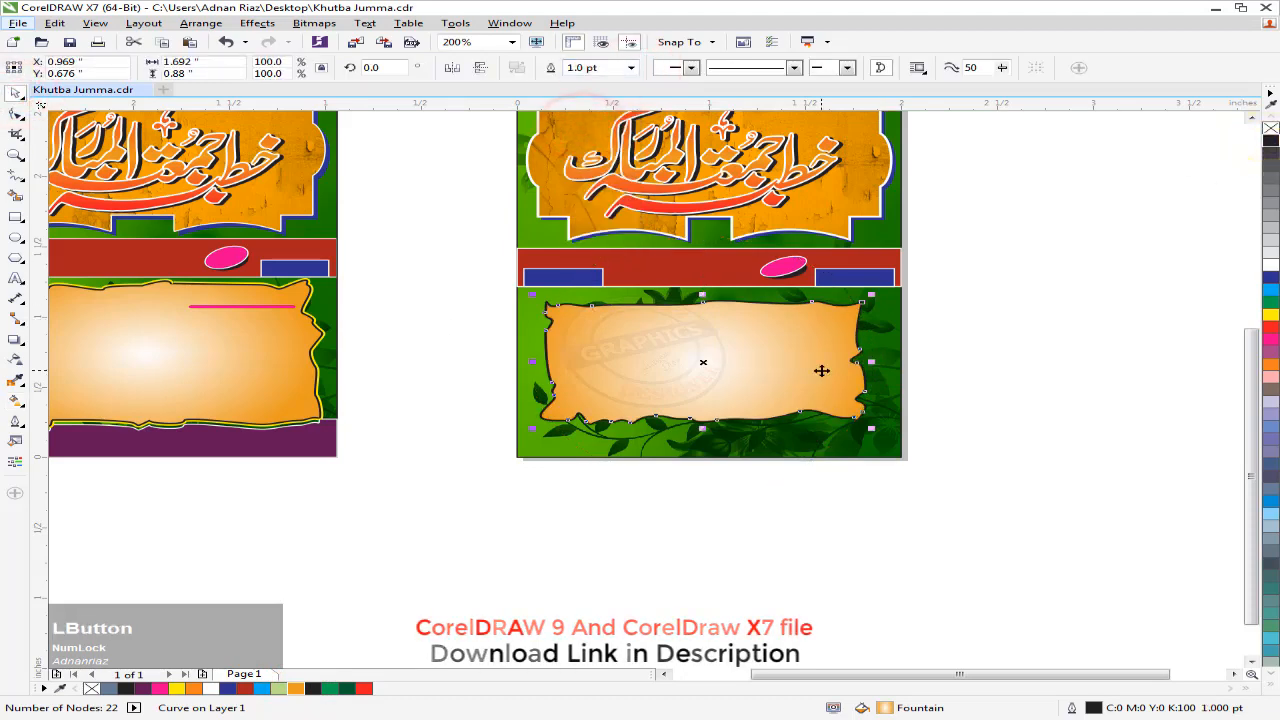
scroll(820, 366, up, 1)
drag(648, 358, 665, 370)
right_click(665, 370)
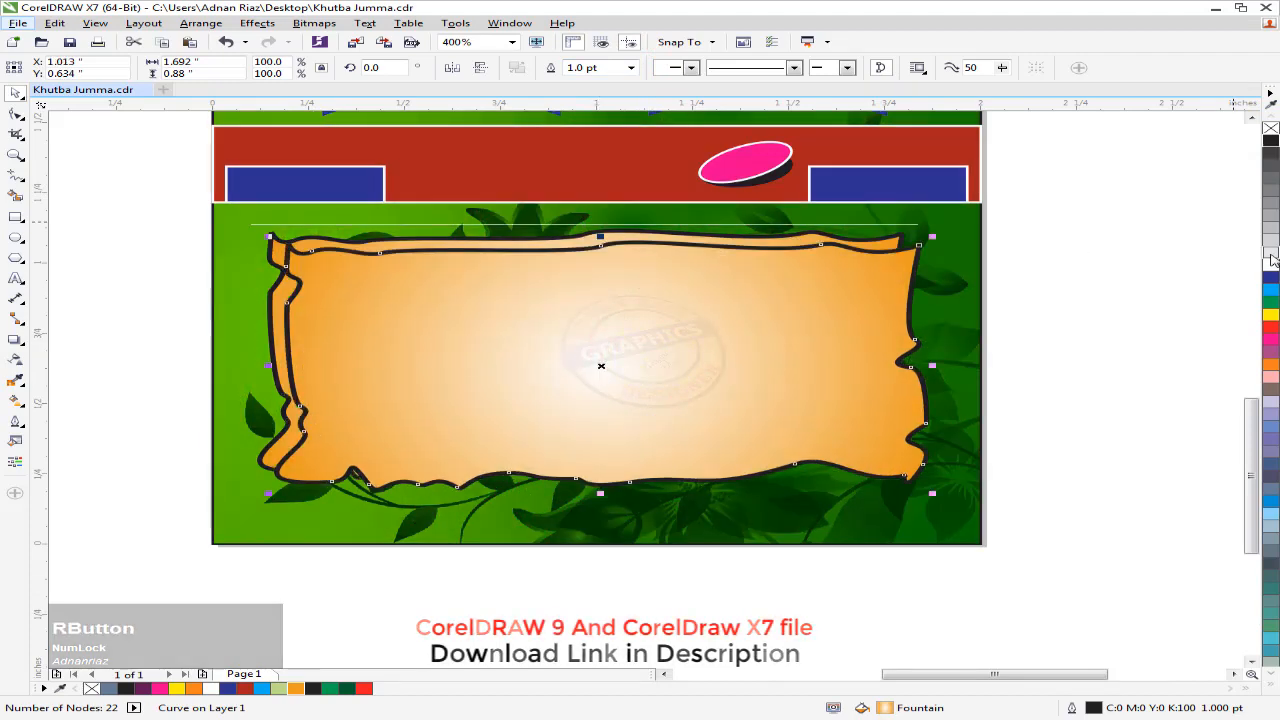
- Give the duplicated frame a yellow fill and a yellow 2.0 pt outline
scroll(1155, 275, down, 1)
middle_click(1030, 288)
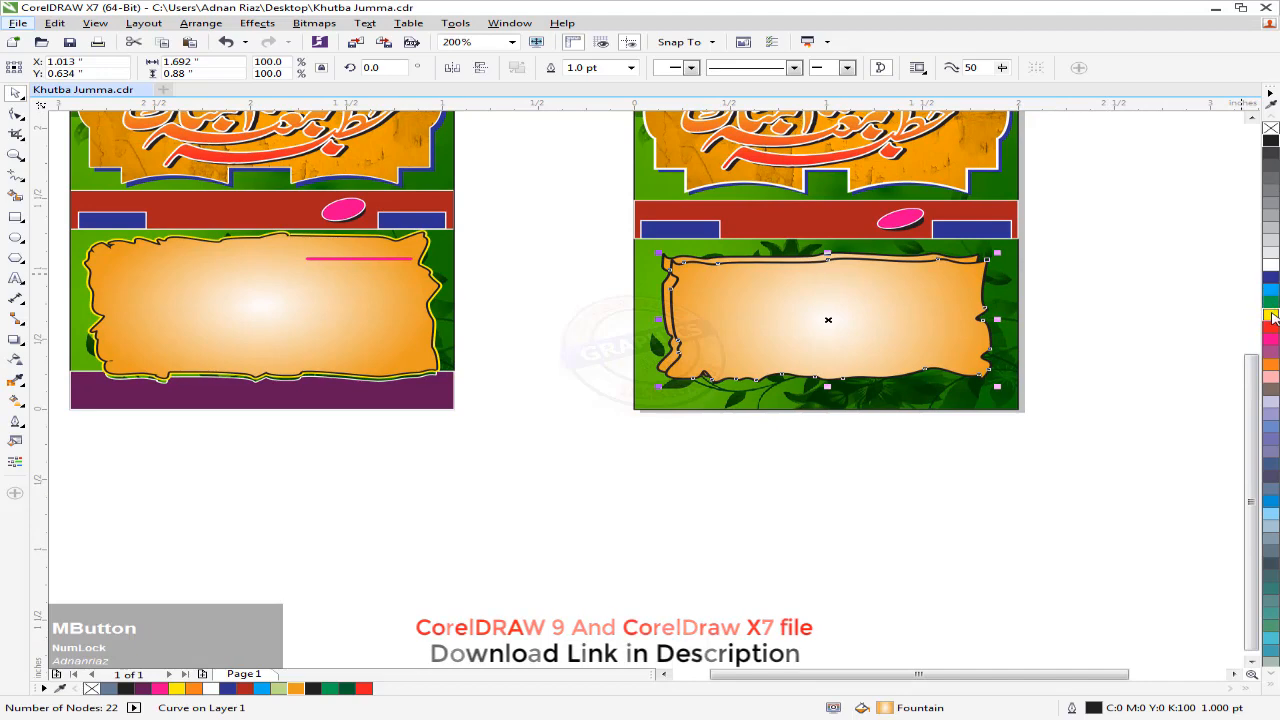
click(1271, 316)
scroll(894, 263, up, 1)
click(632, 67)
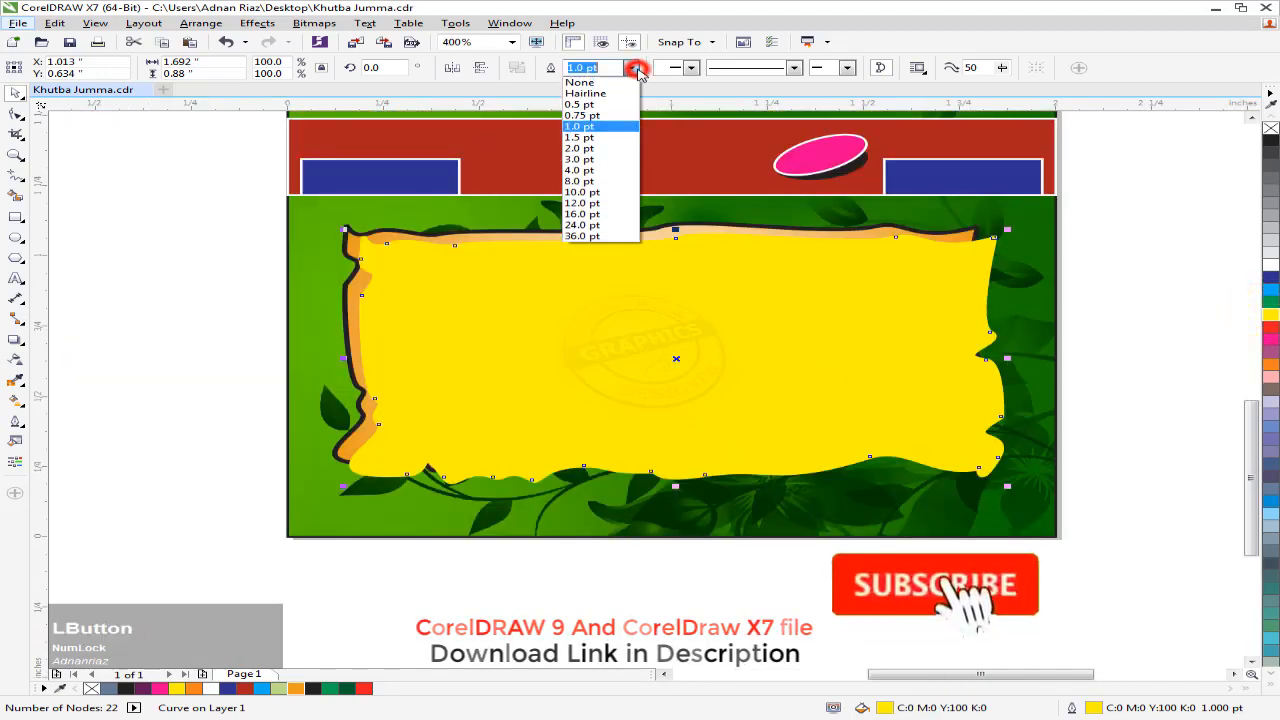
click(596, 148)
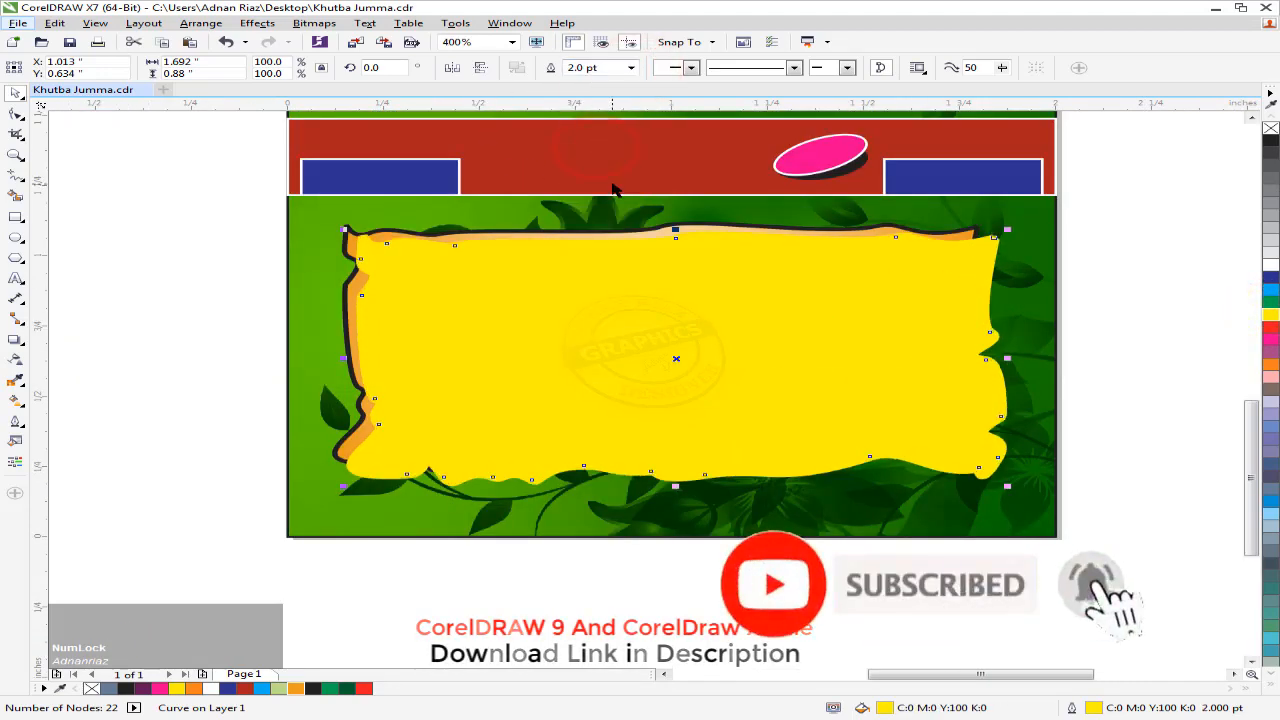
- Move the yellow frame behind the orange one and align their centres horizontally and vertically
key(ctrl+Page_Down)
shift+click(590, 307)
key(c)
key(e)
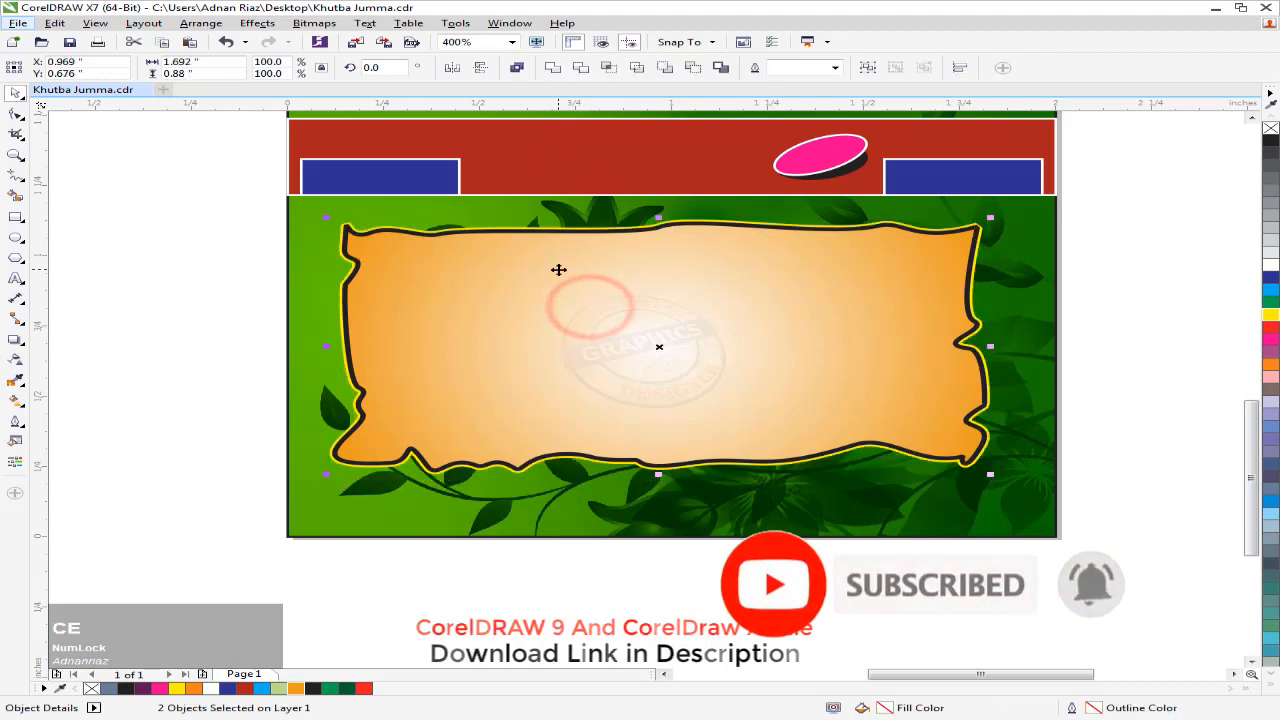
- Move both ragged frames up to about Y 0.739 in, just beneath the red band
scroll(560, 270, down, 1)
click(948, 286)
drag(380, 354, 448, 361)
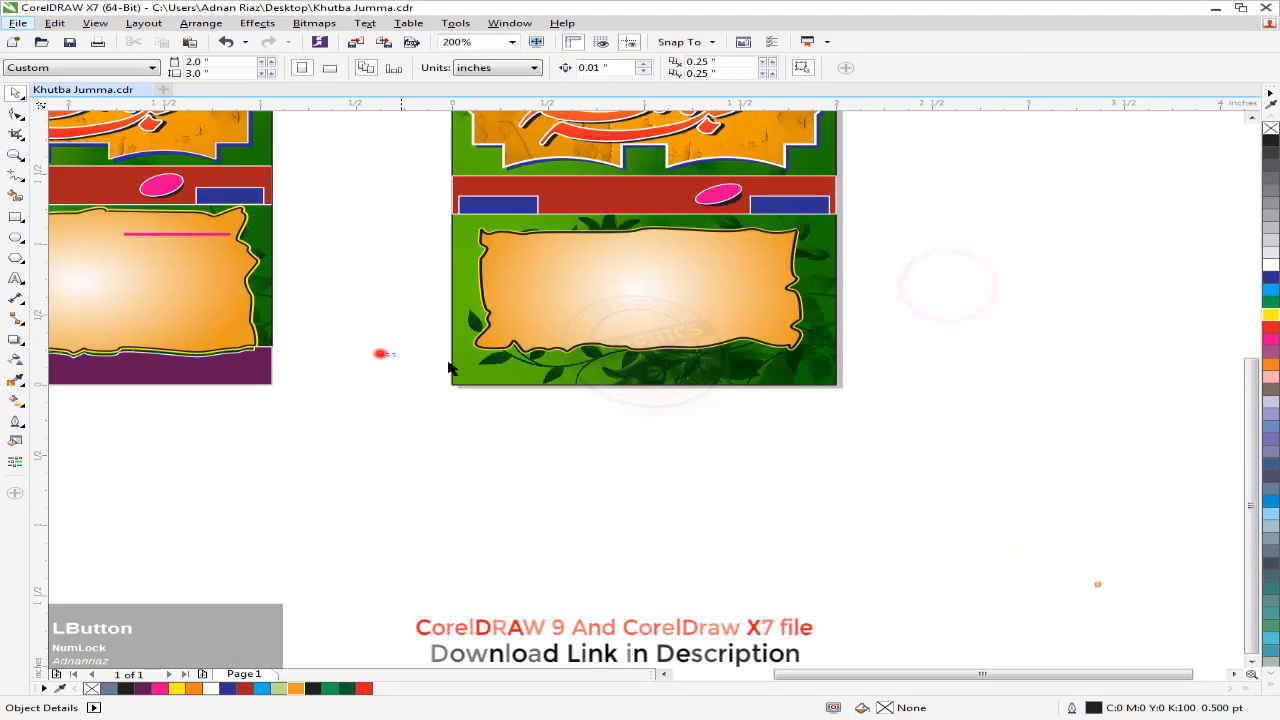
drag(878, 293, 889, 217)
scroll(640, 290, up, 1)
drag(640, 312, 640, 287)
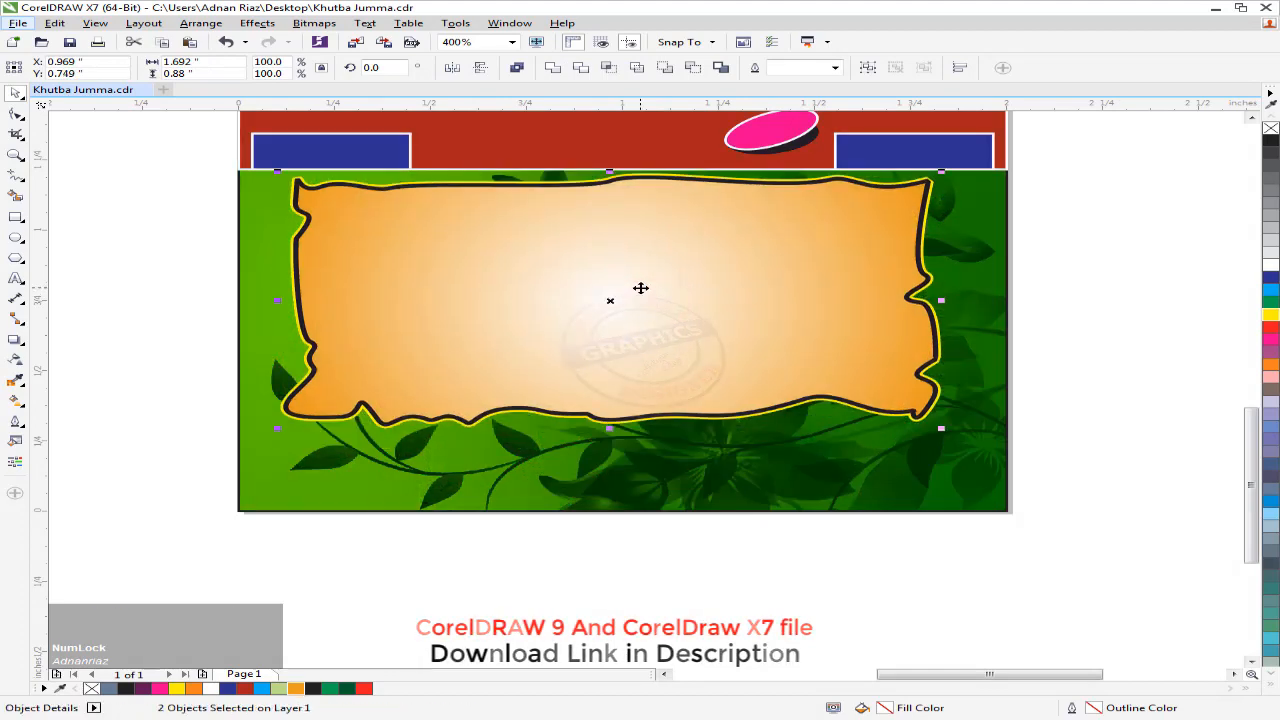
key(Down)
scroll(680, 300, down, 1)
click(938, 332)
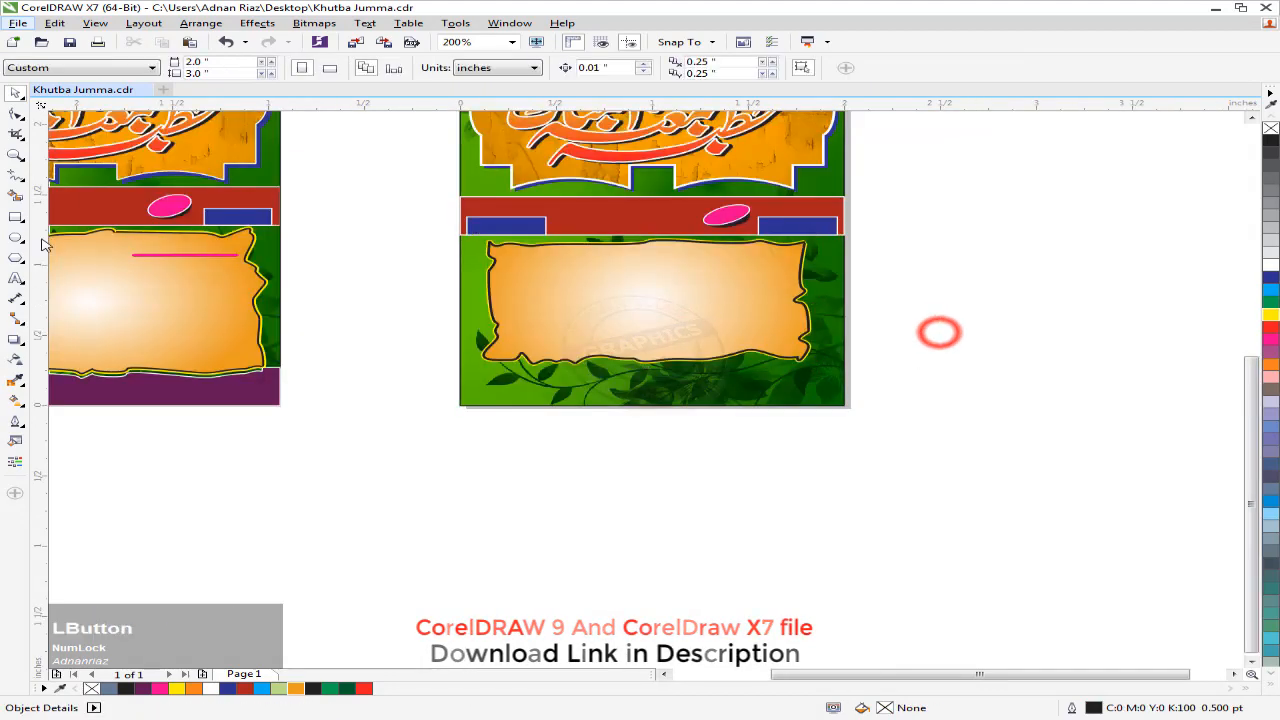
- Draw a rectangle overlapping the lower edge of the poster and set its width to 2.0 in
click(16, 217)
mouse_move(343, 360)
mouse_down()
mouse_move(806, 486)
mouse_move(808, 508)
mouse_up()
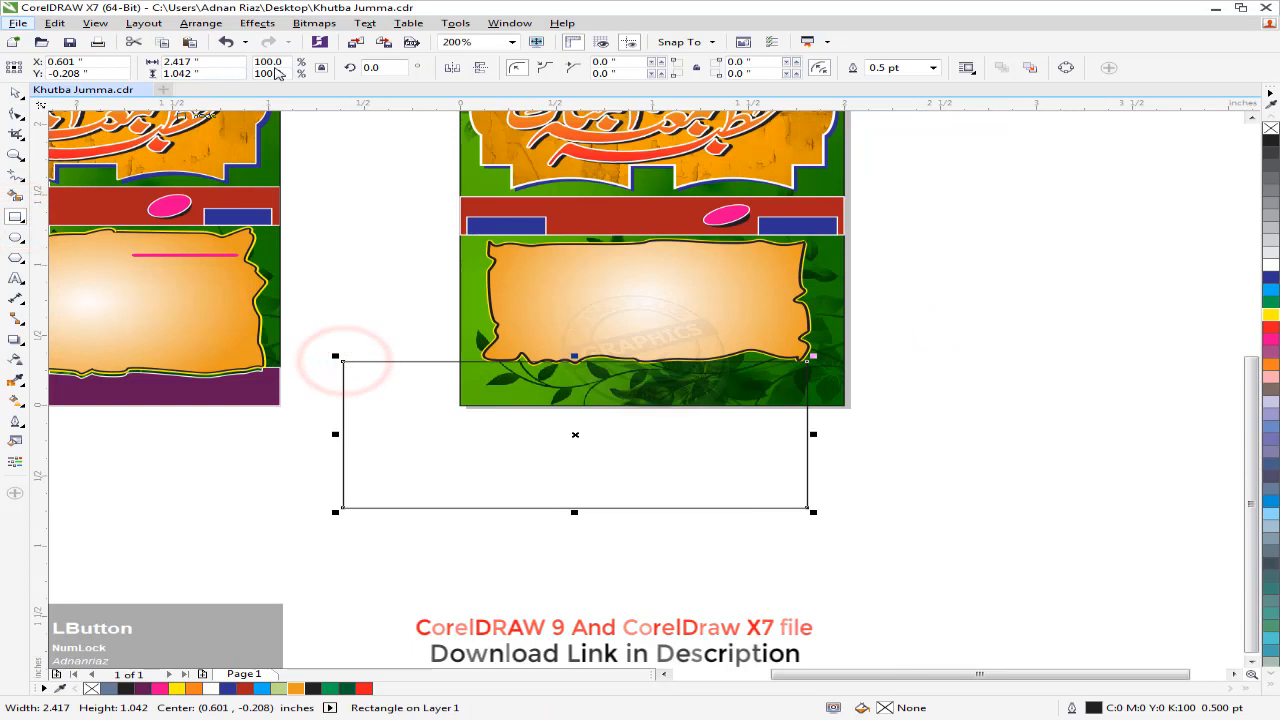
click(220, 61)
text(2)
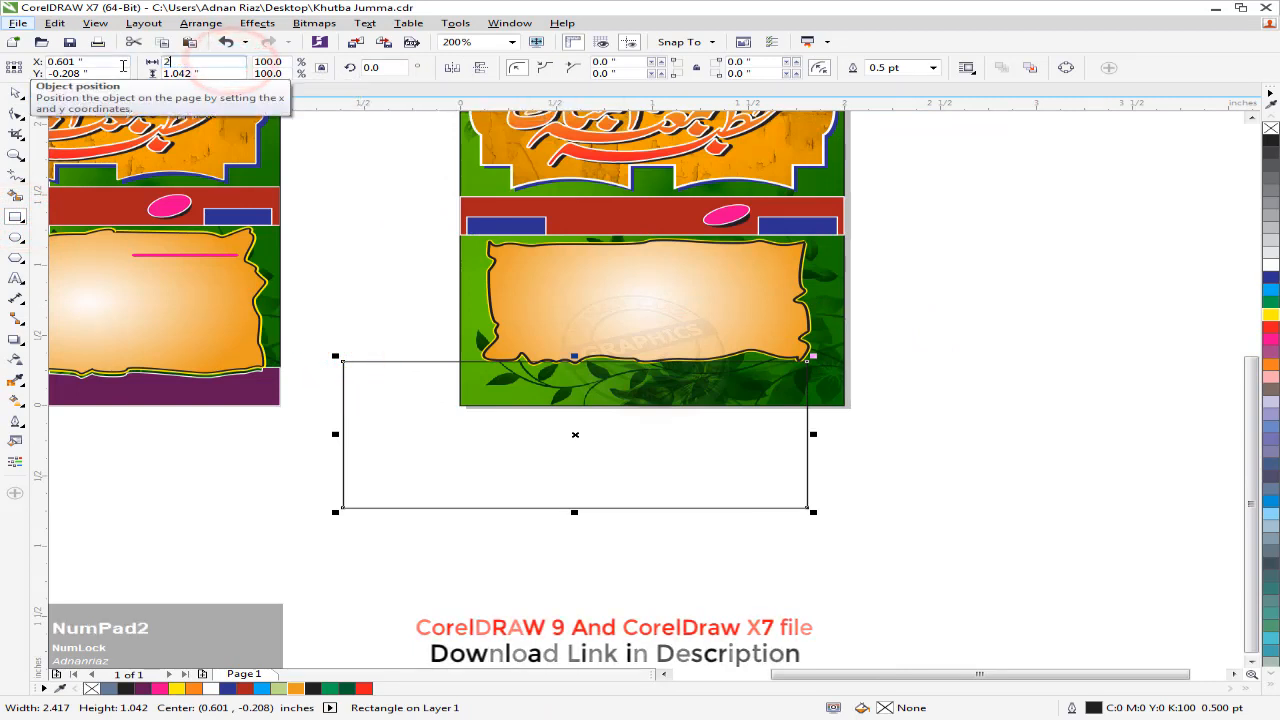
key(Return)
- Align the new rectangle horizontally by centres with the ragged frame and with the green poster background
click(14, 92)
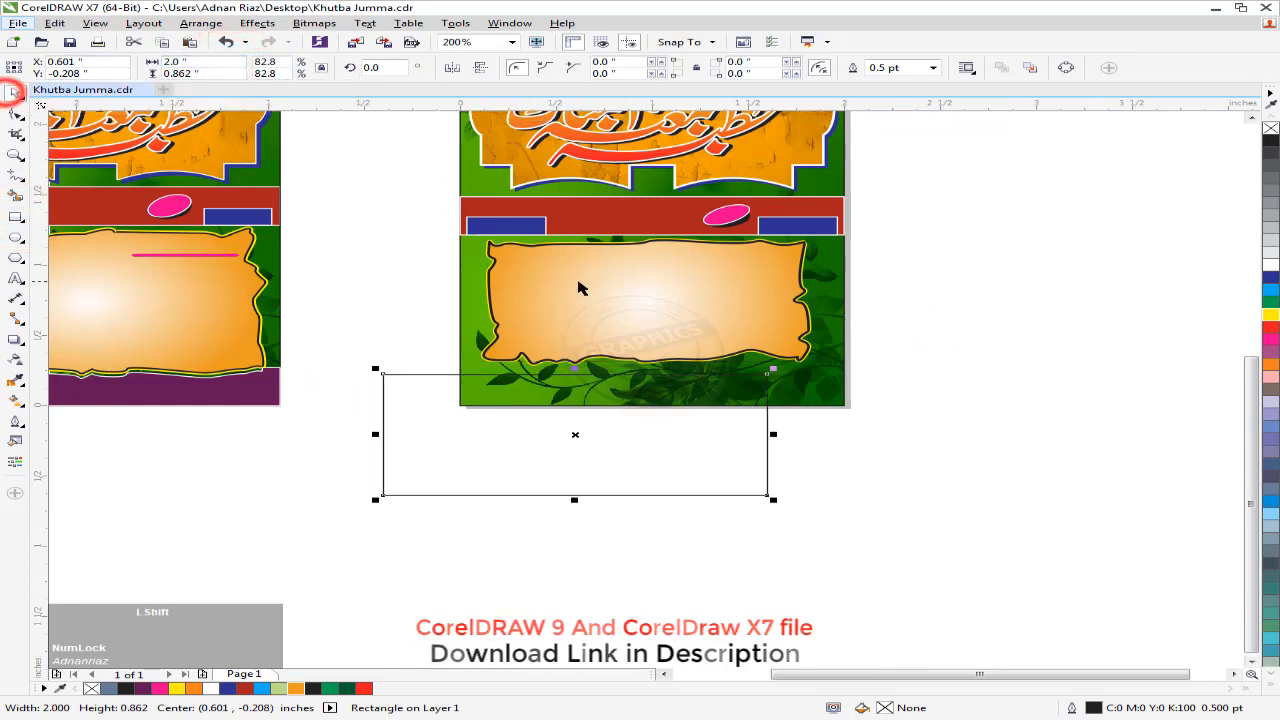
shift+click(571, 280)
key(c)
click(901, 367)
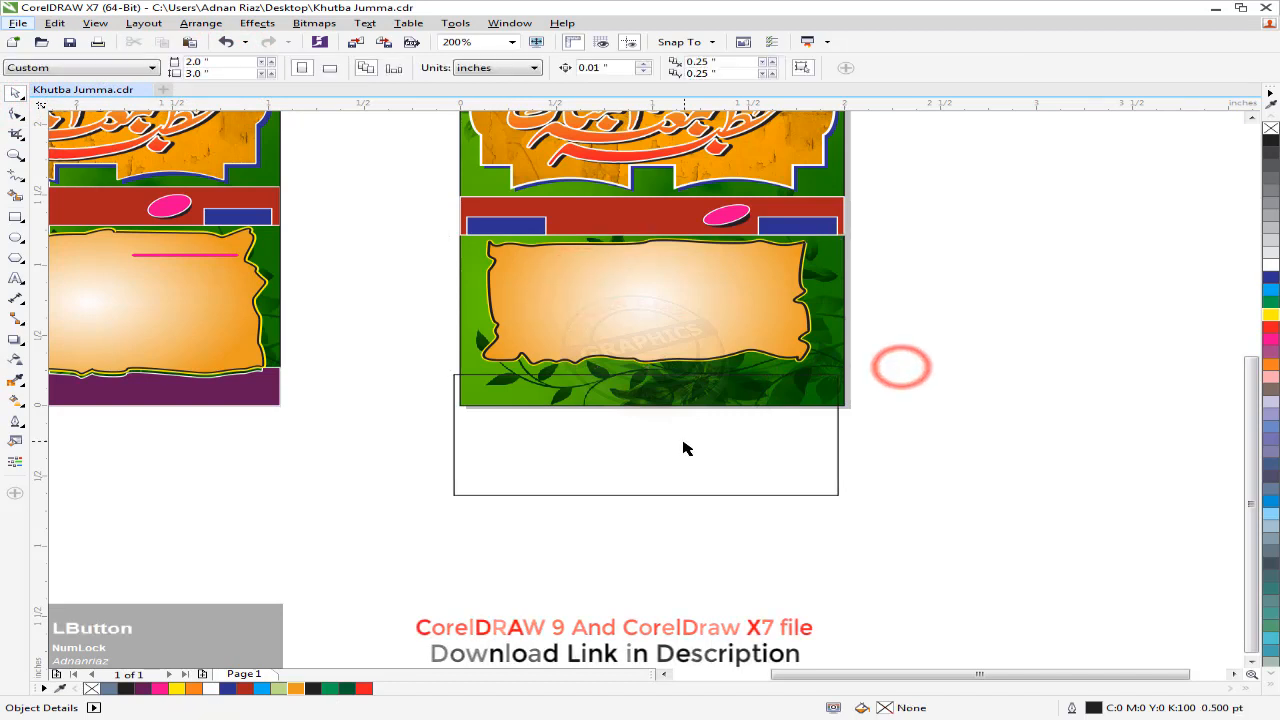
scroll(683, 446, up, 1)
click(760, 312)
shift+click(963, 277)
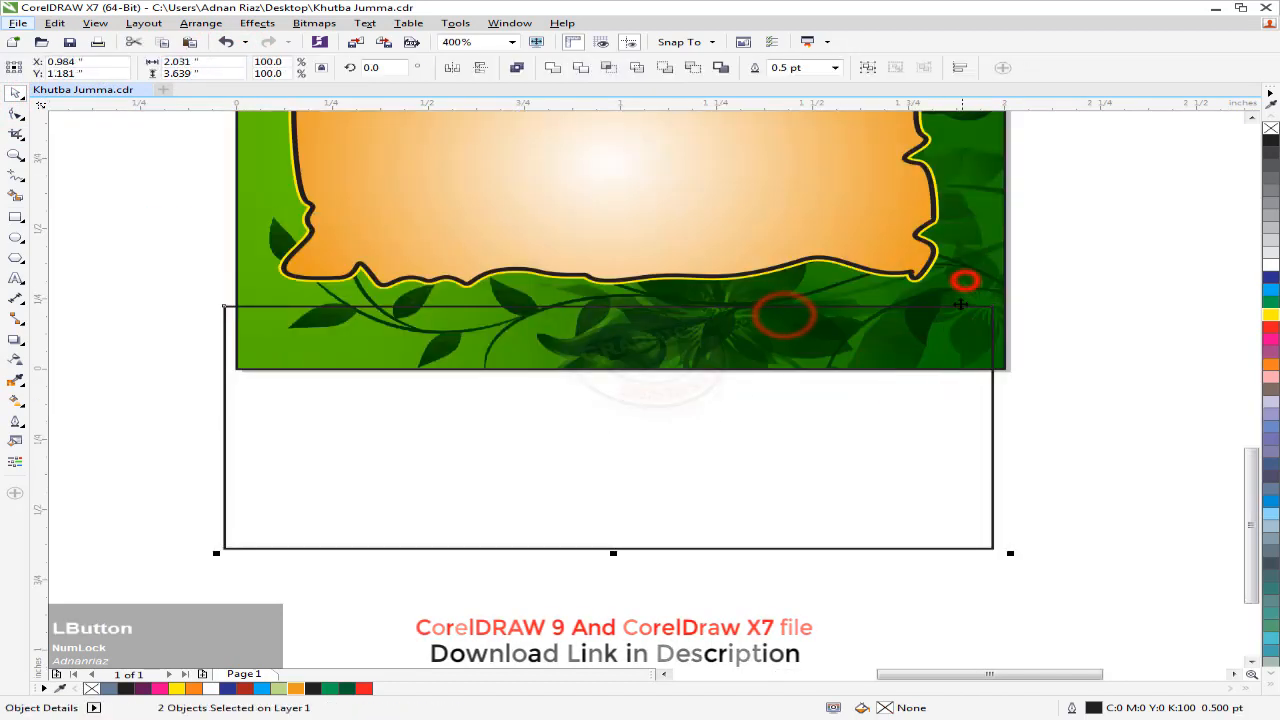
key(c)
click(1150, 288)
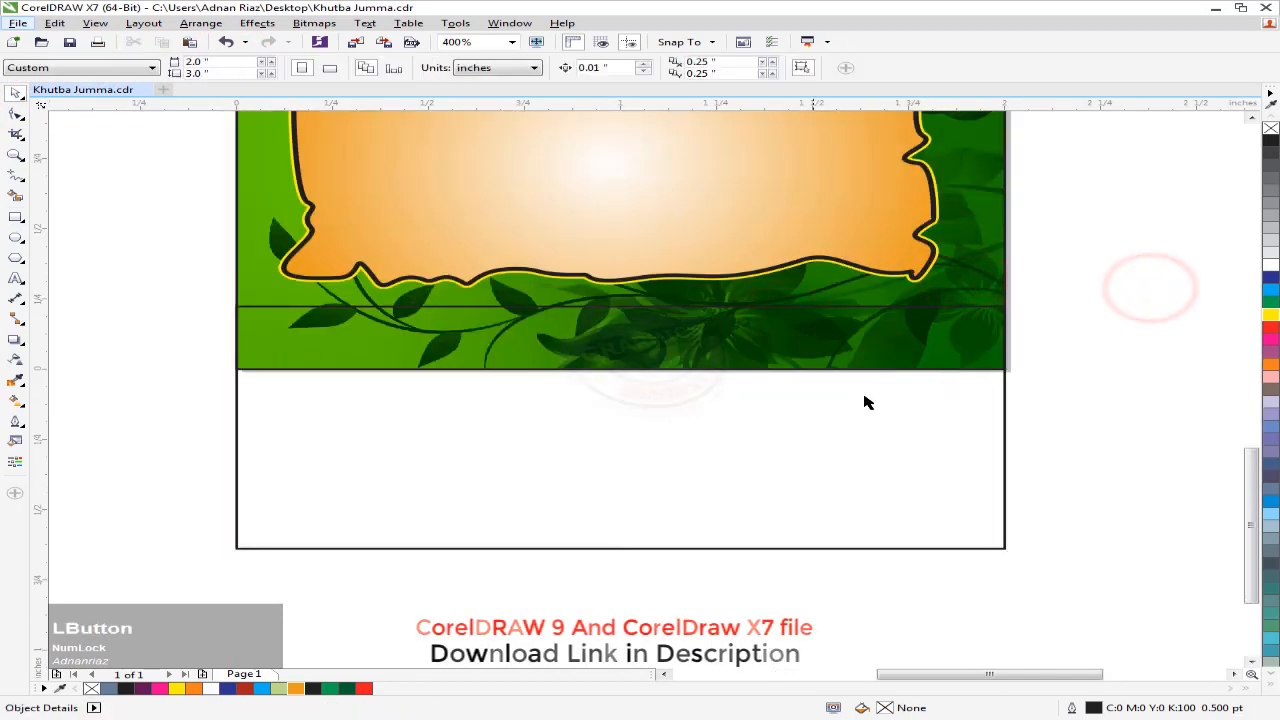
- Intersect the rectangle with the green background to make a footer strip, and delete the original rectangle
click(875, 398)
shift+click(968, 275)
click(607, 66)
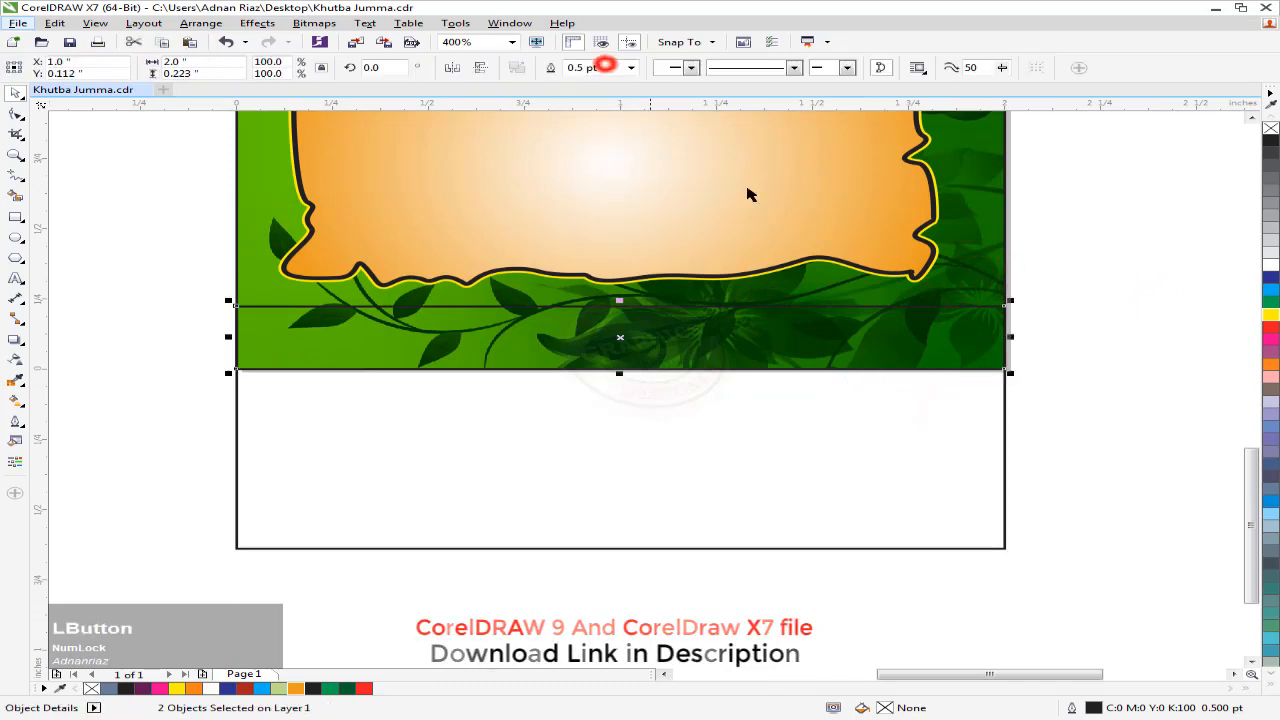
click(1114, 319)
click(982, 402)
key(Delete)
- Fill the footer strip with dark magenta C36 M100 Y41 K21 and give it a white outline
scroll(911, 406, down, 1)
scroll(911, 412, down, 1)
click(766, 374)
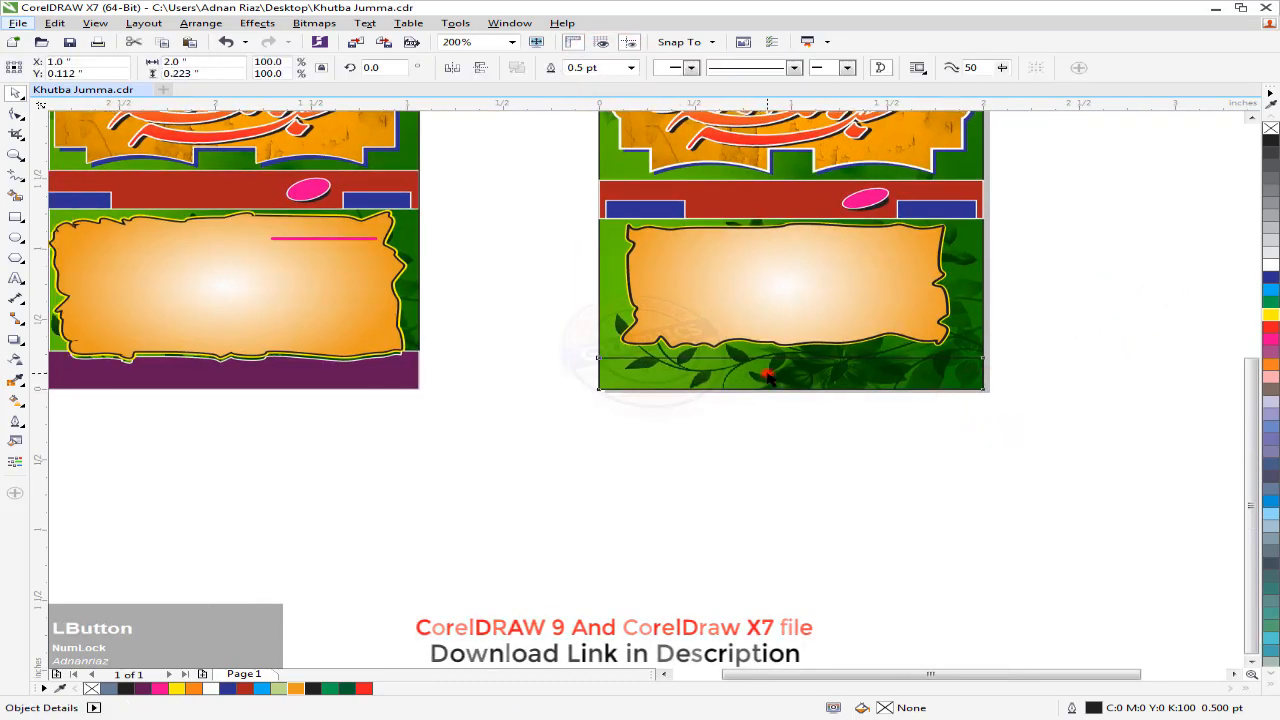
click(1270, 339)
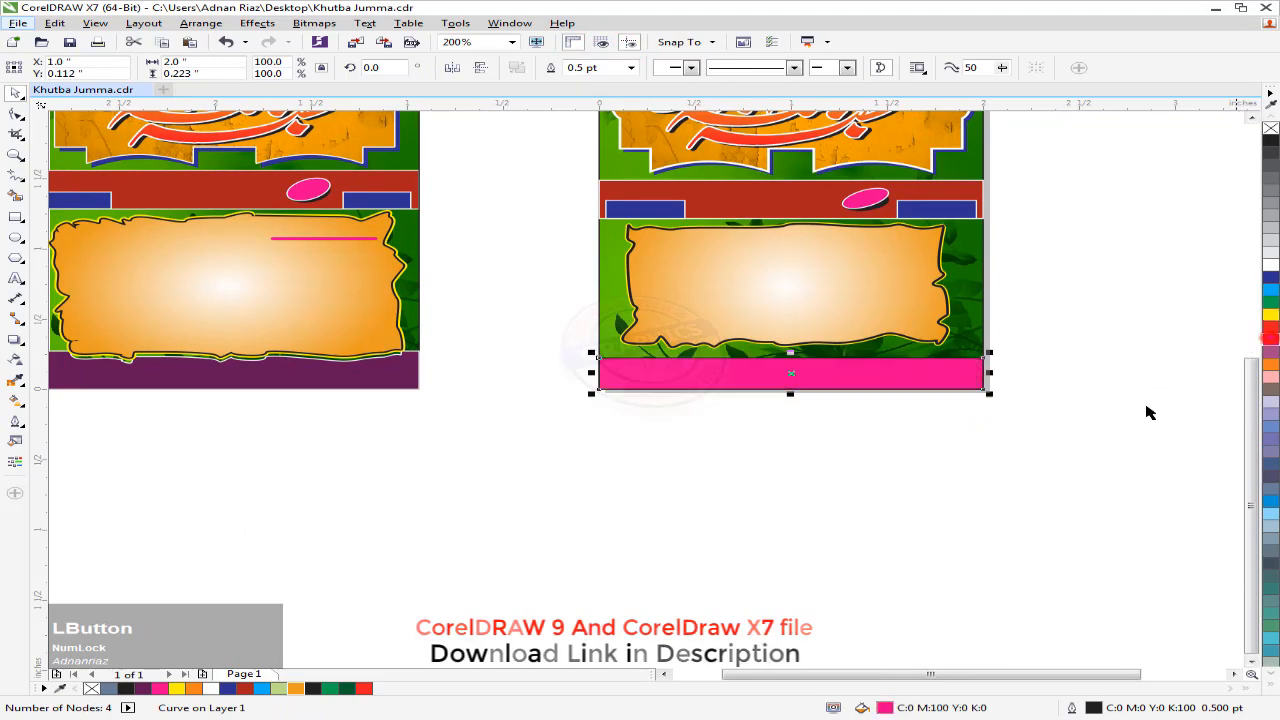
key(F11)
click(470, 362)
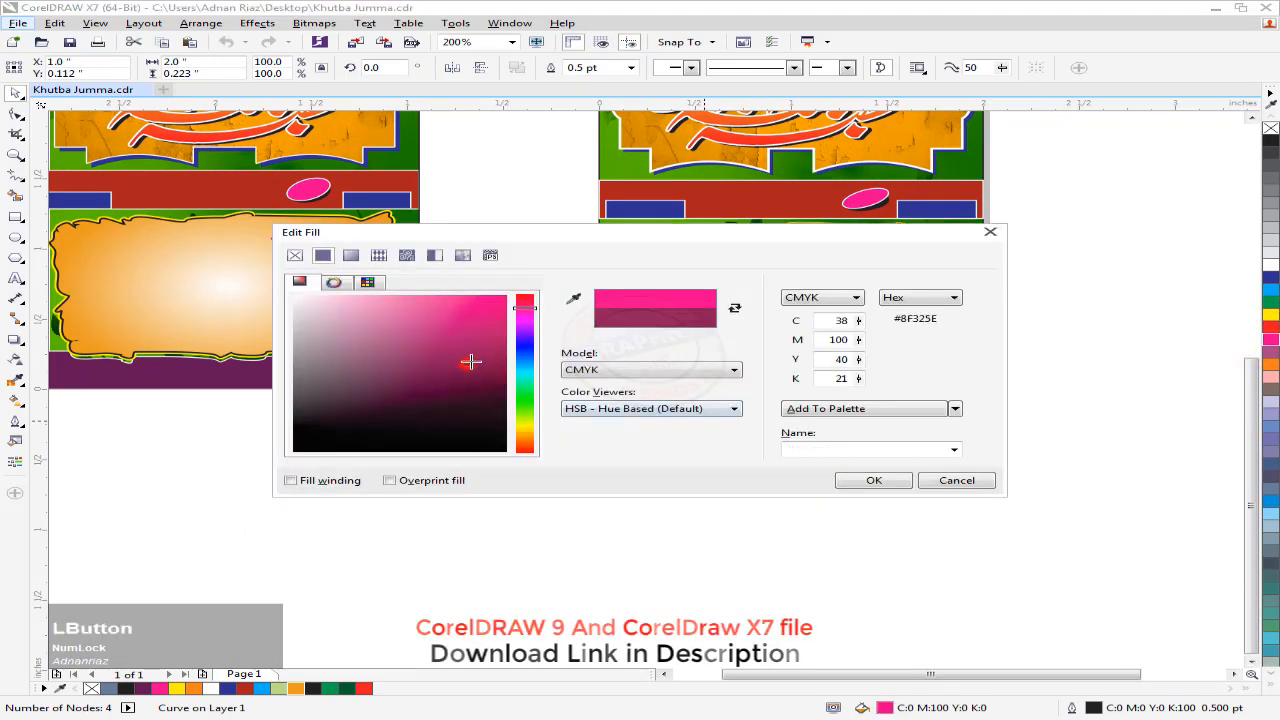
click(872, 481)
middle_click(868, 485)
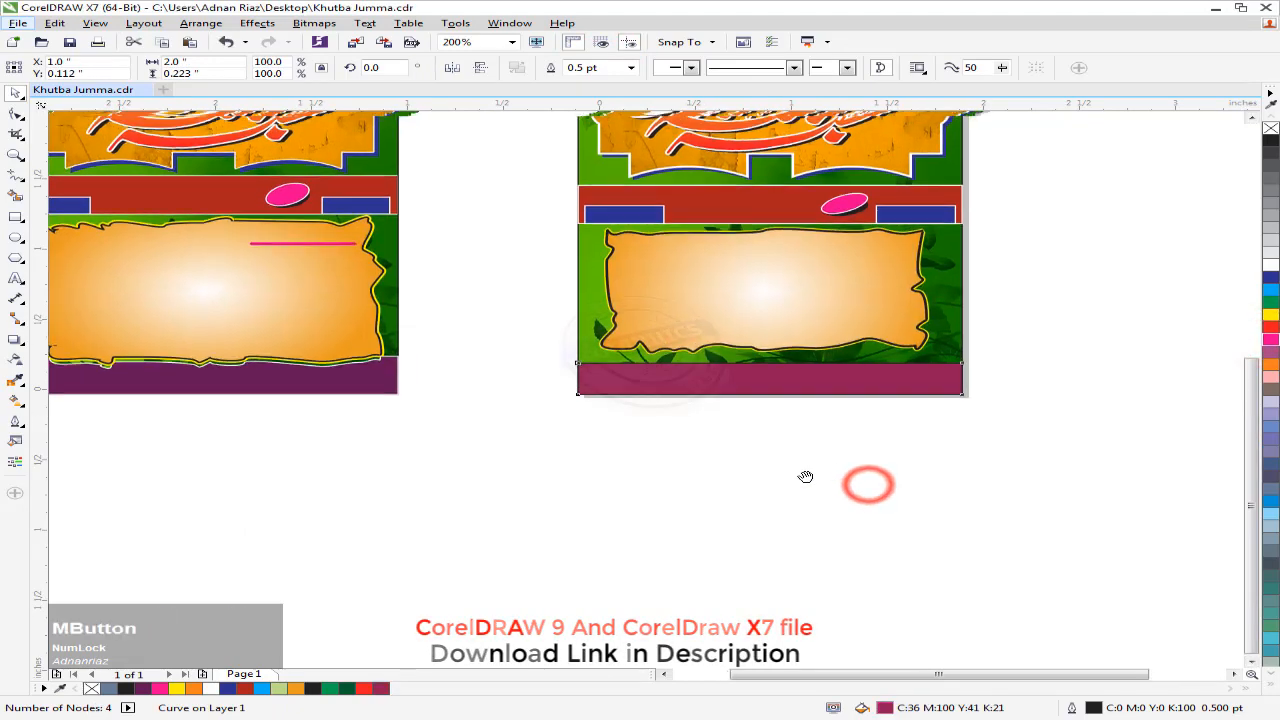
click(1211, 280)
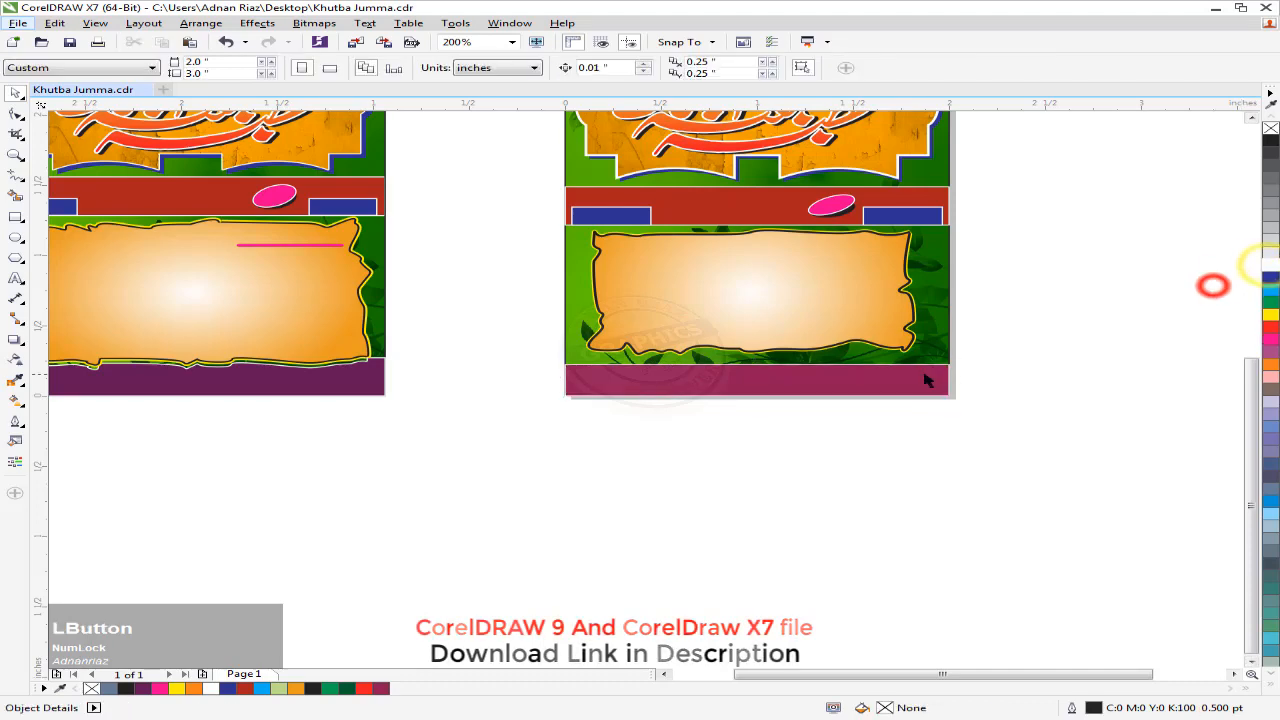
middle_click(1211, 280)
drag(617, 369, 557, 371)
ctrl+click(616, 231)
click(852, 294)
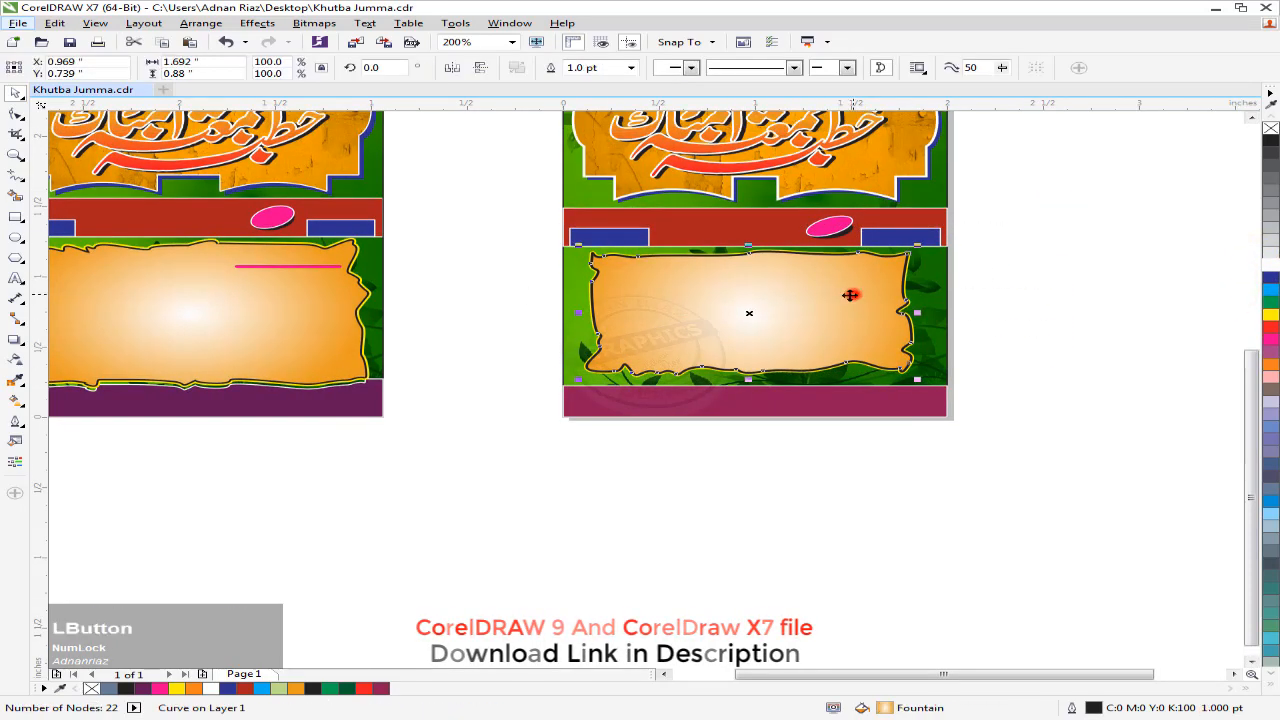
click(1007, 282)
drag(848, 290, 890, 291)
key(ctrl+z)
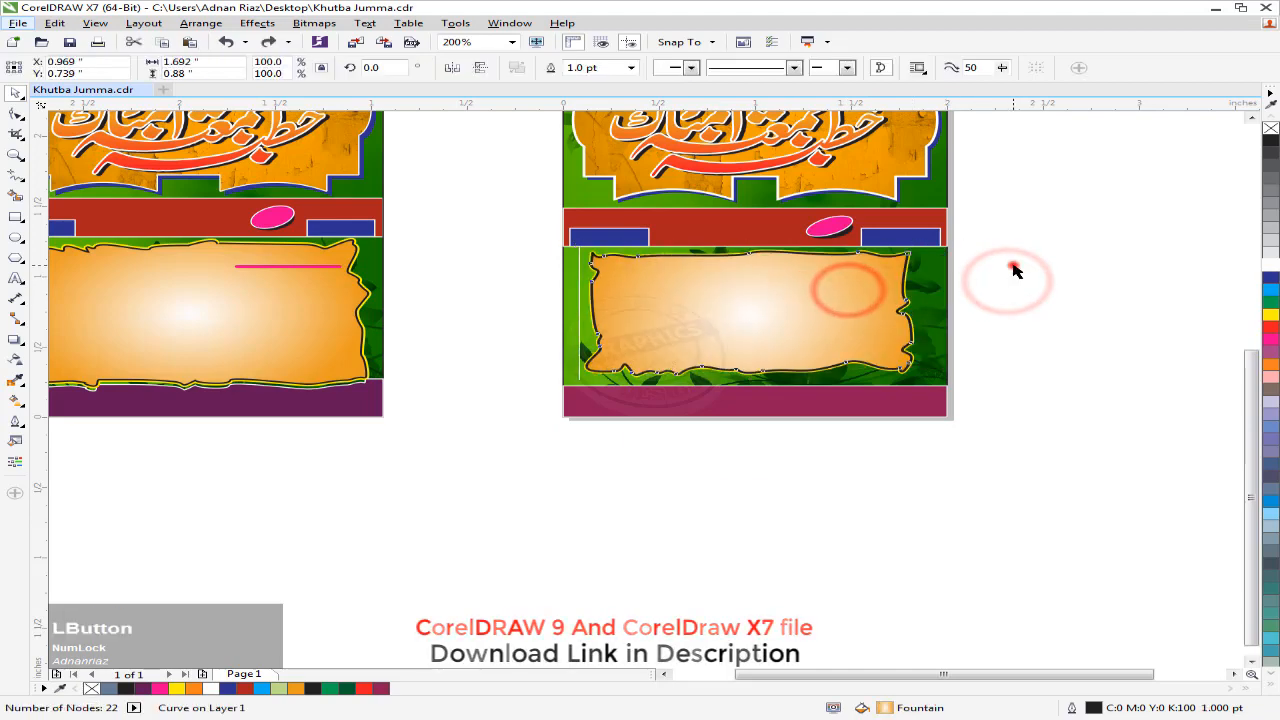
- Group the two ragged frames and centre the group horizontally on the green background
drag(1006, 257, 503, 368)
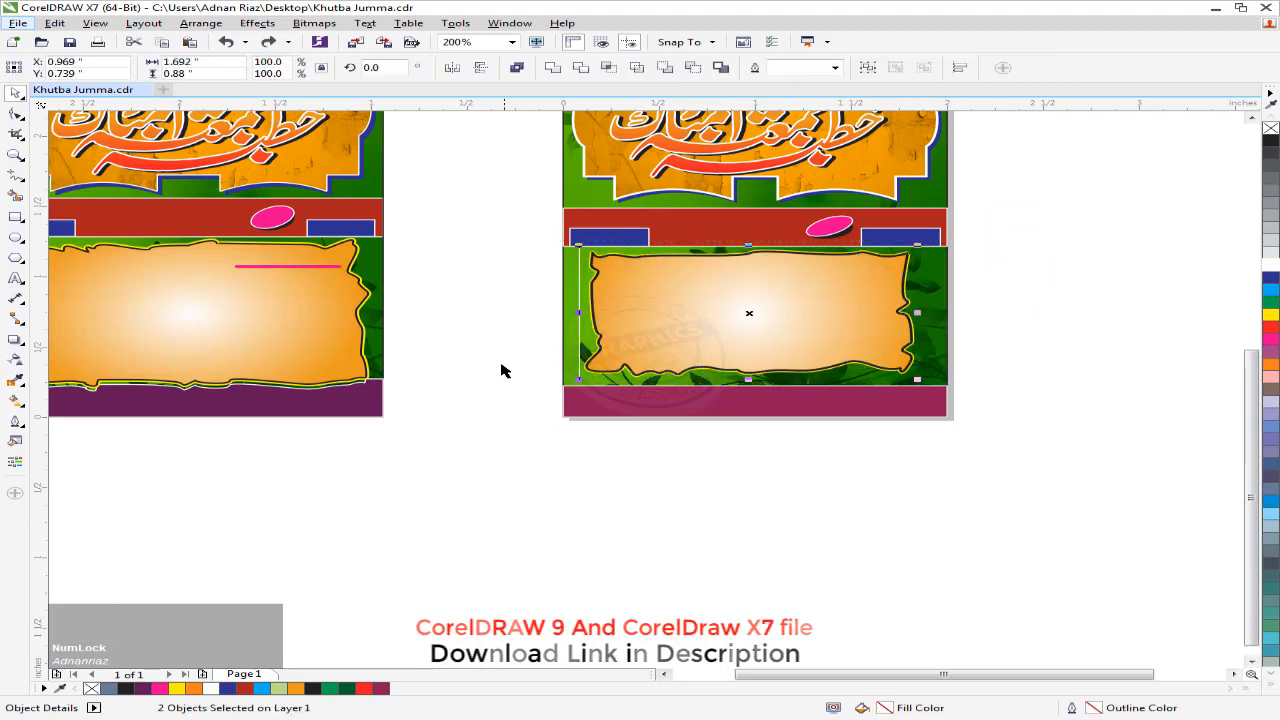
key(ctrl+g)
click(720, 428)
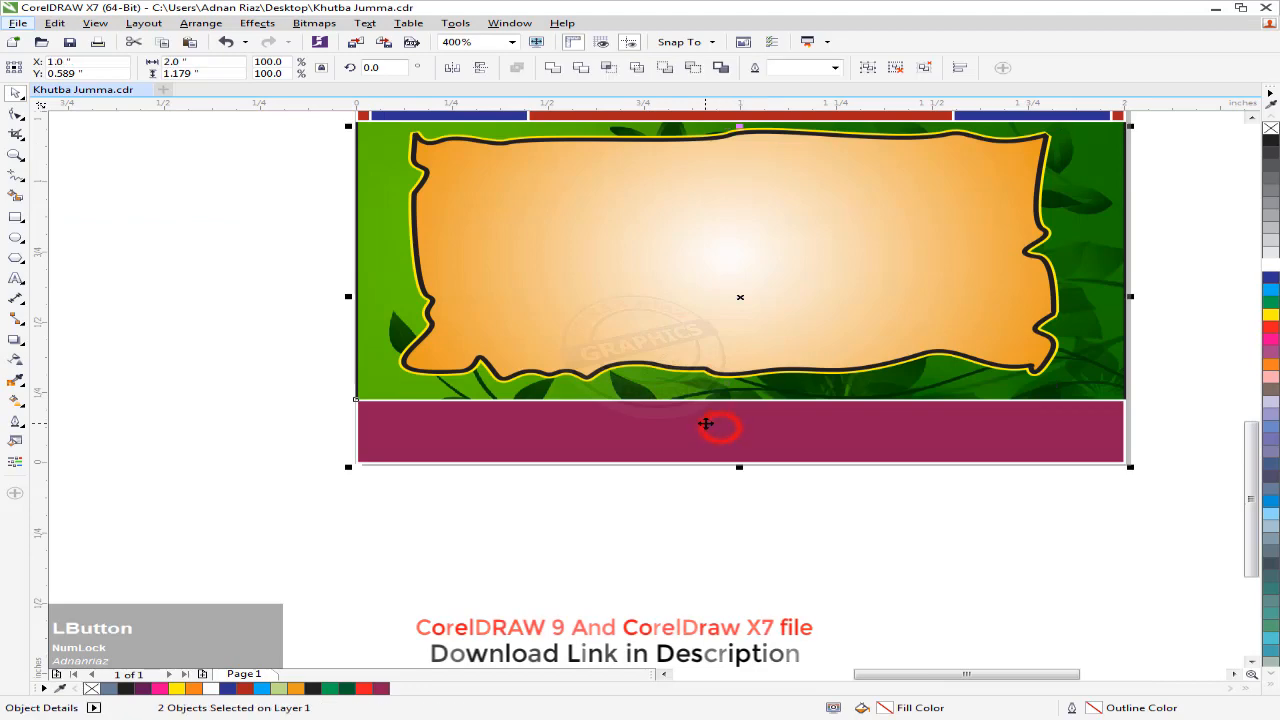
key(c)
scroll(971, 363, down, 2)
click(968, 358)
- Enlarge the ragged frame group to about 1.818 by 0.945 in and nudge it down to Y 0.719 in
key(F4)
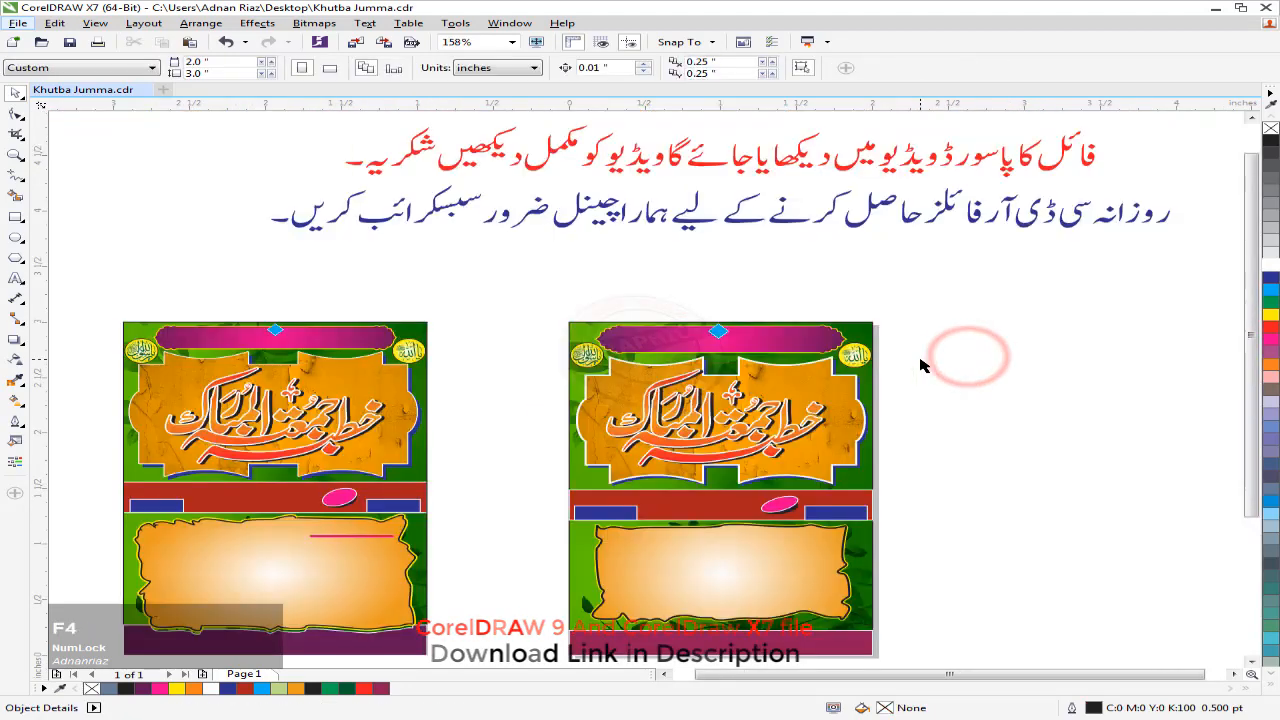
scroll(864, 320, down, 2)
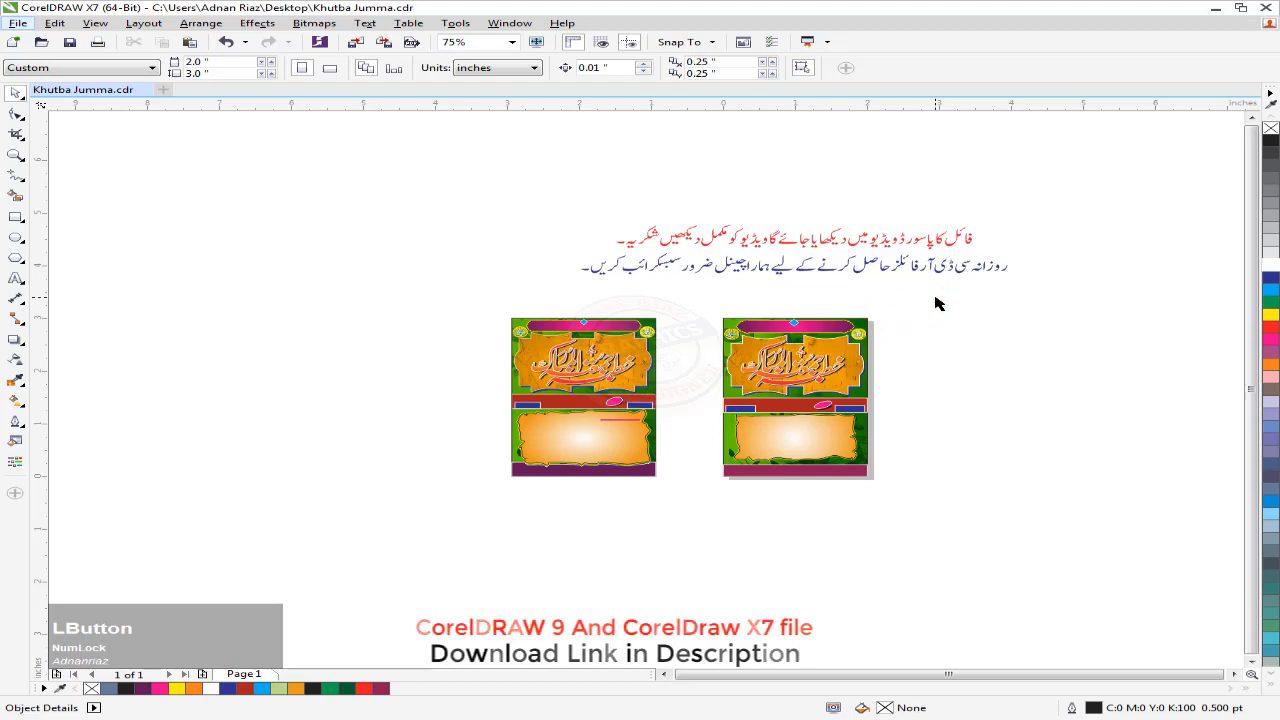
drag(928, 299, 468, 505)
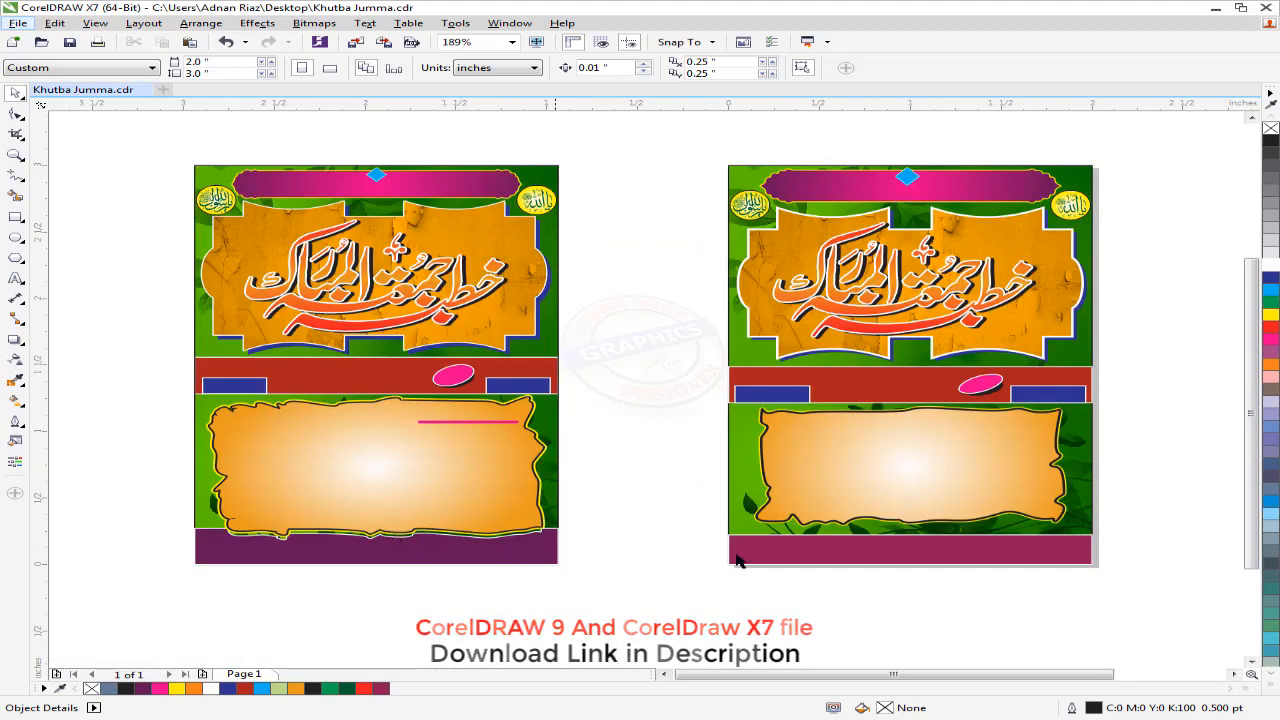
click(895, 489)
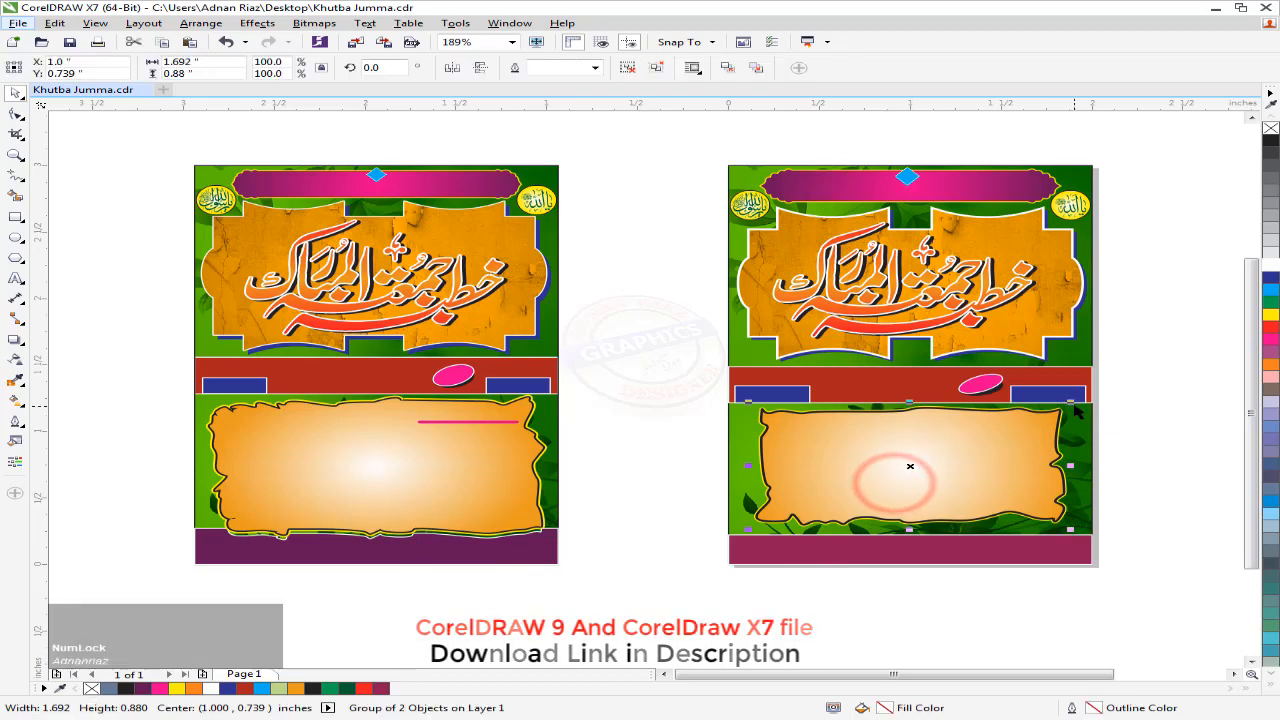
drag(1071, 409, 1086, 400)
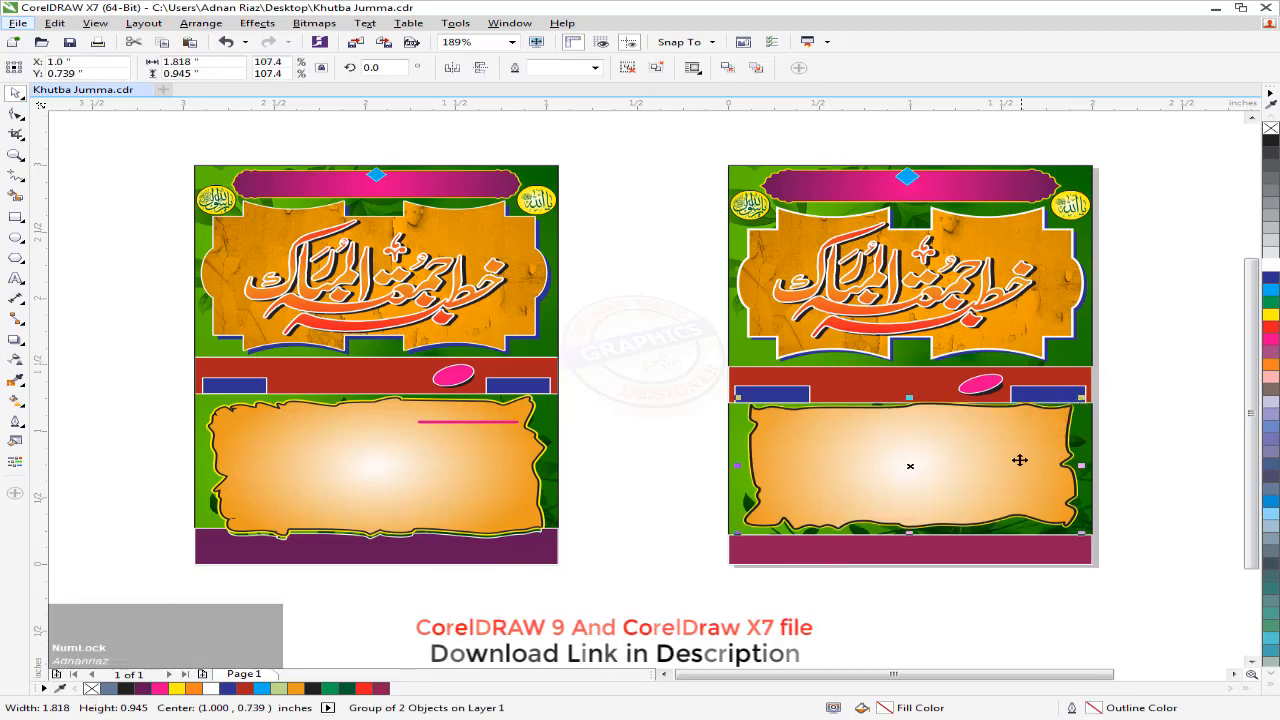
key(Down)
key(Down)
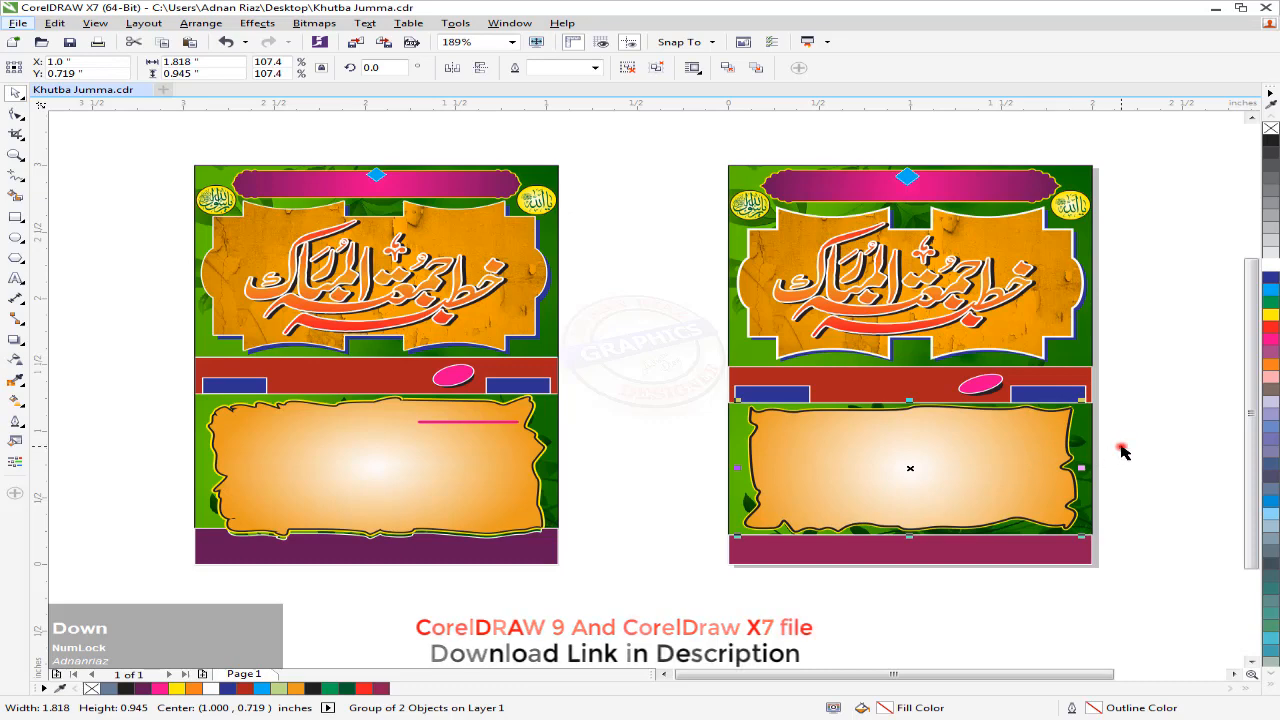
click(1121, 452)
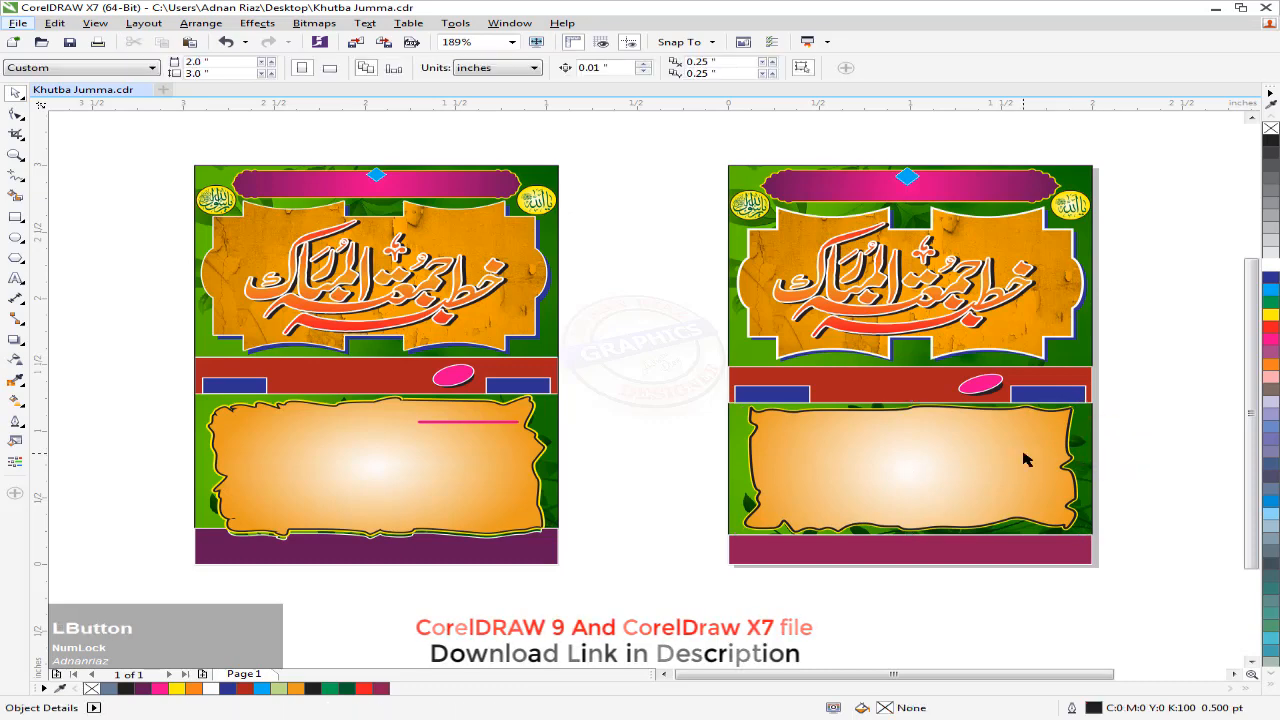
- Group the two lines of Urdu text above the posters
key(F4)
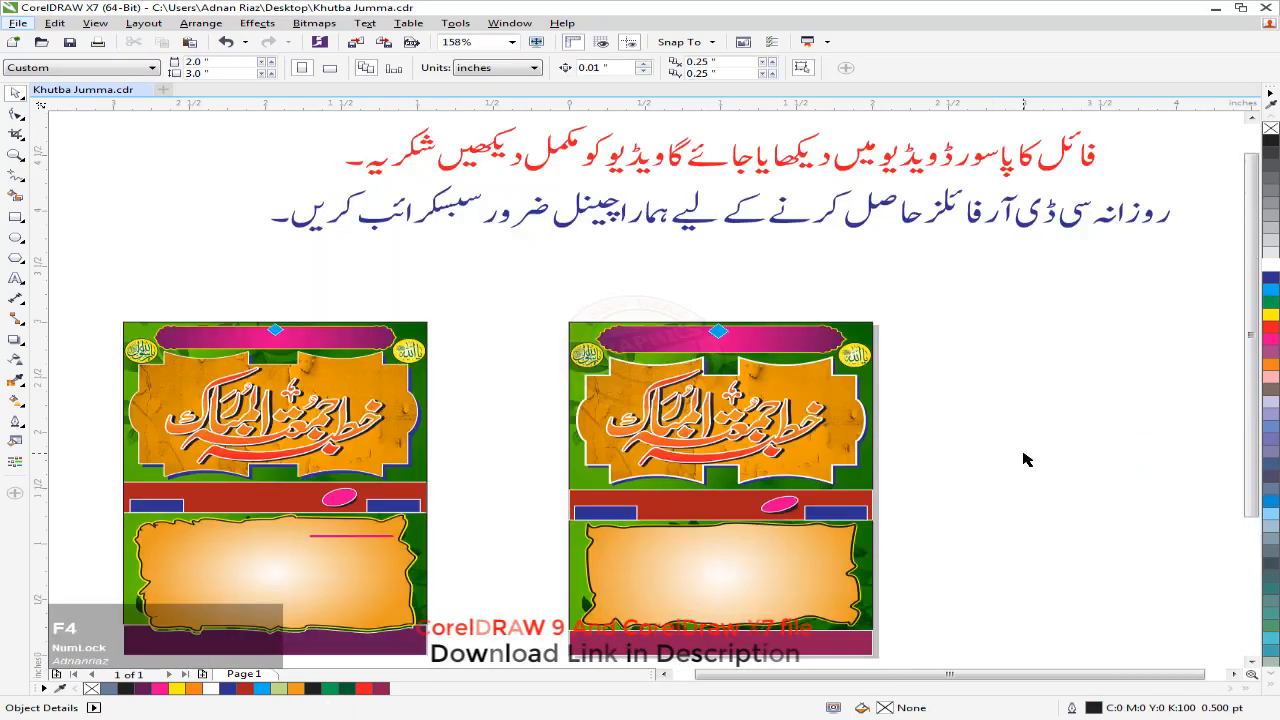
drag(743, 296, 743, 298)
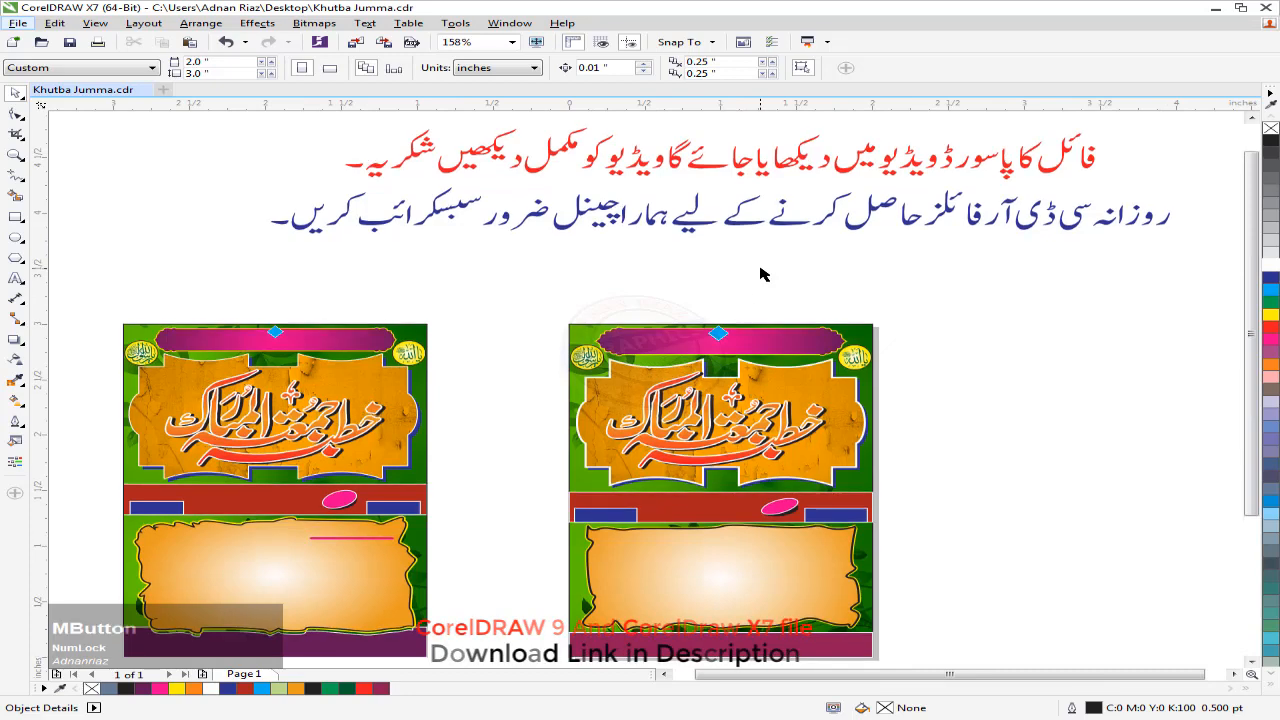
scroll(760, 274, down, 2)
drag(1077, 170, 434, 283)
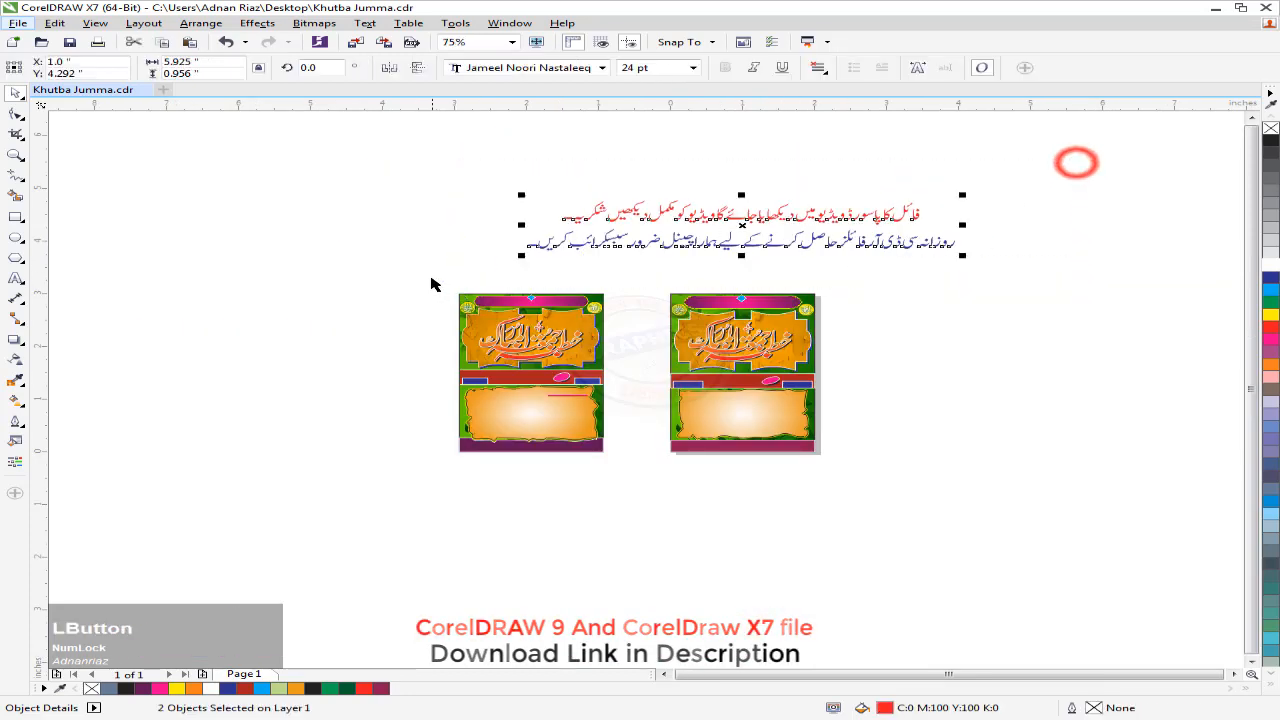
key(ctrl+g)
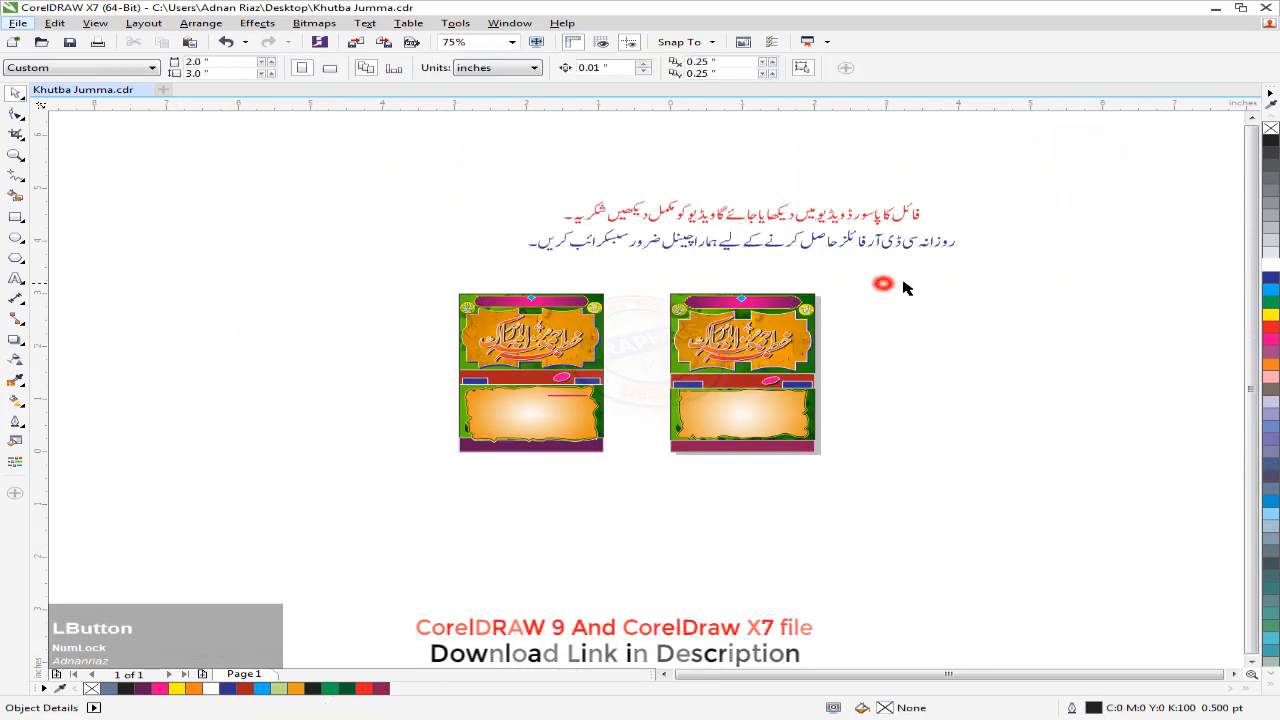
- Group the objects of both posters and centre the Urdu text horizontally above them
drag(903, 286, 303, 523)
key(ctrl+g)
shift+click(686, 246)
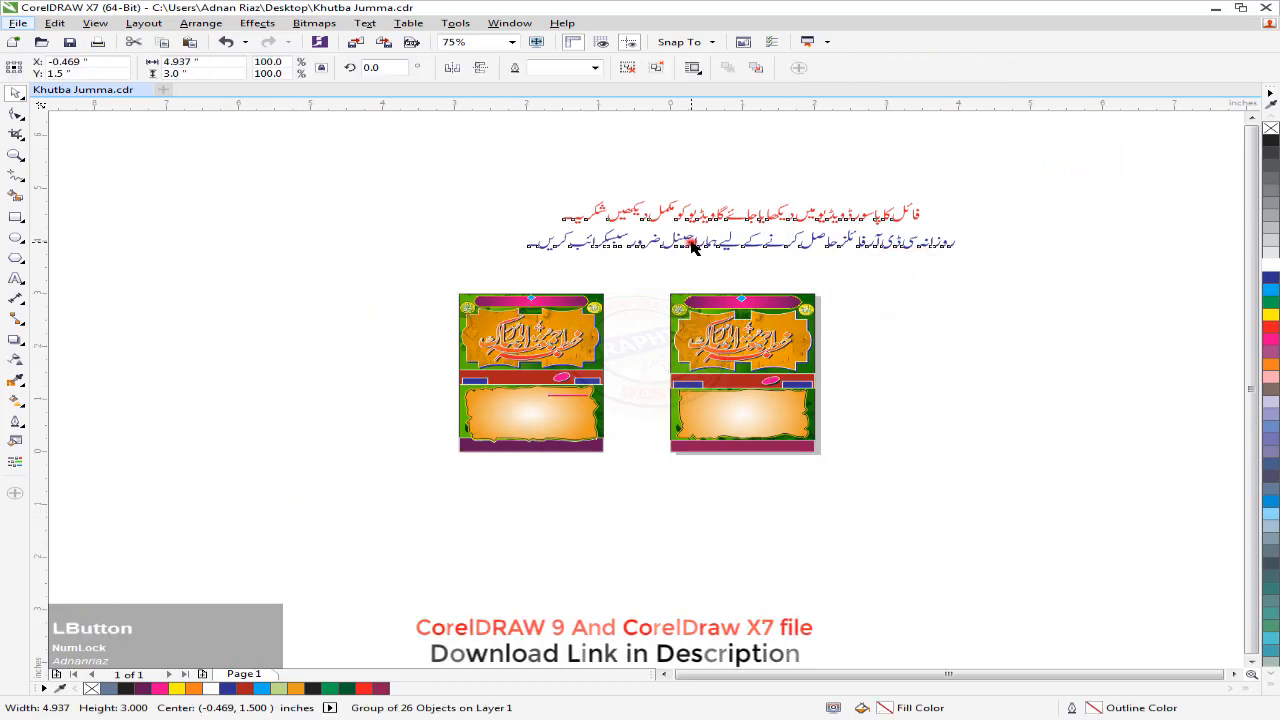
key(c)
click(831, 354)
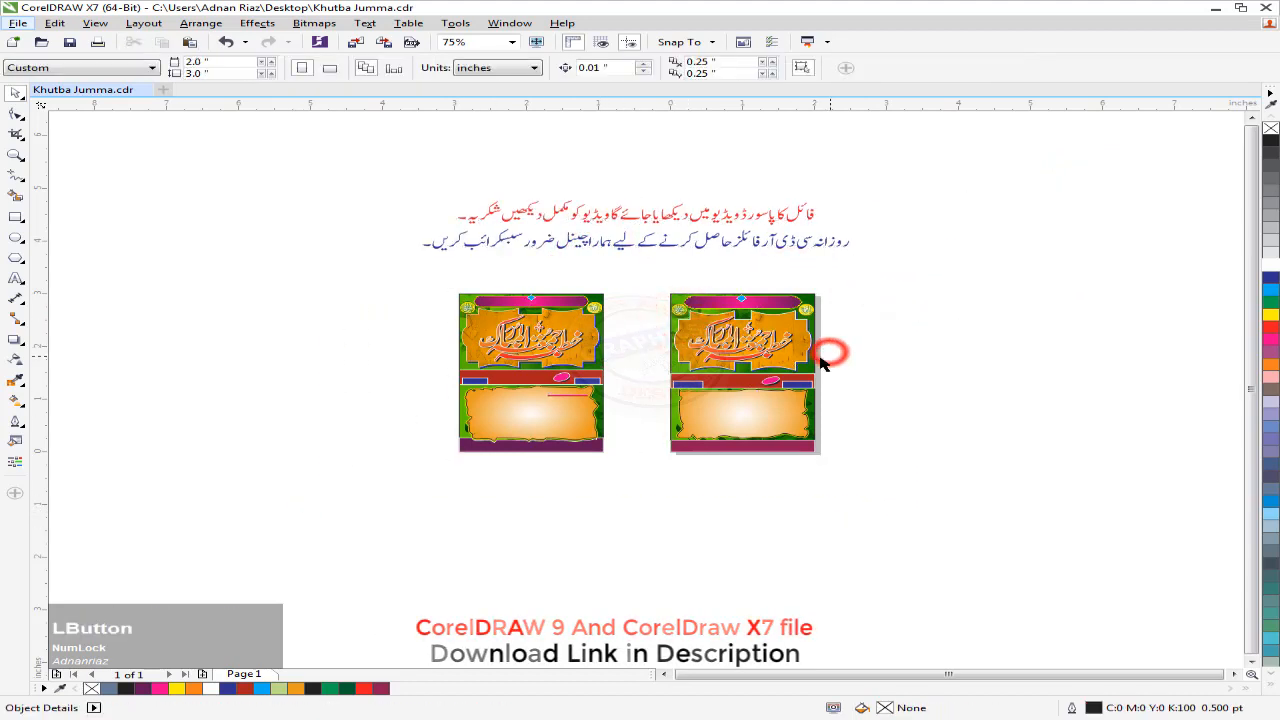
key(F4)
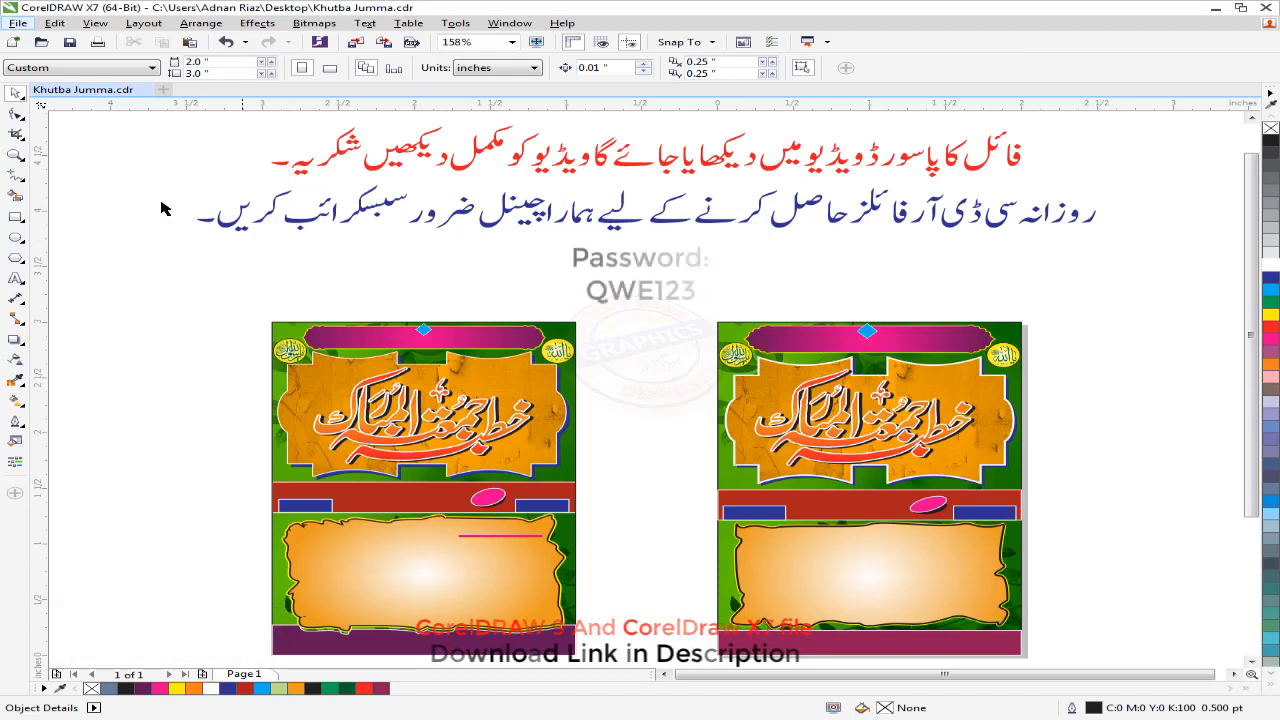
- Add the artistic text "Thanks for watching" in English beneath the two Urdu lines, above the posters
click(15, 278)
click(300, 266)
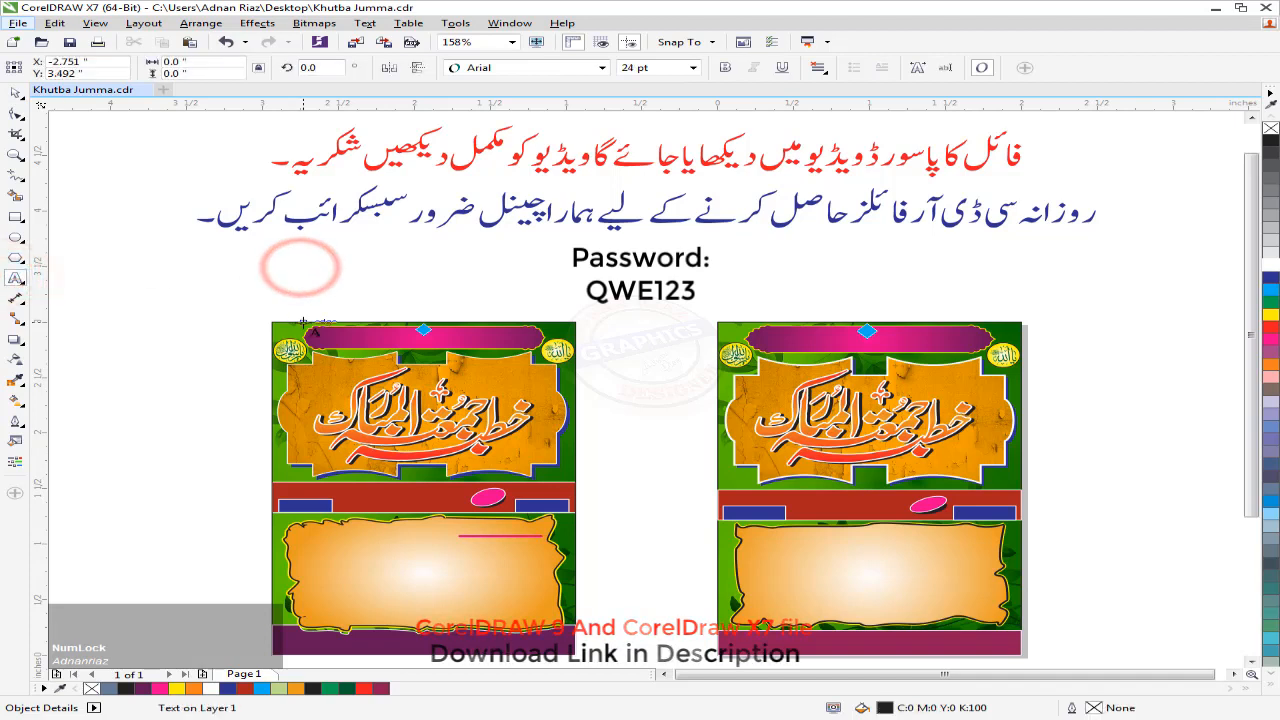
text(than)
key(BackSpace)
key(BackSpace)
key(BackSpace)
key(BackSpace)
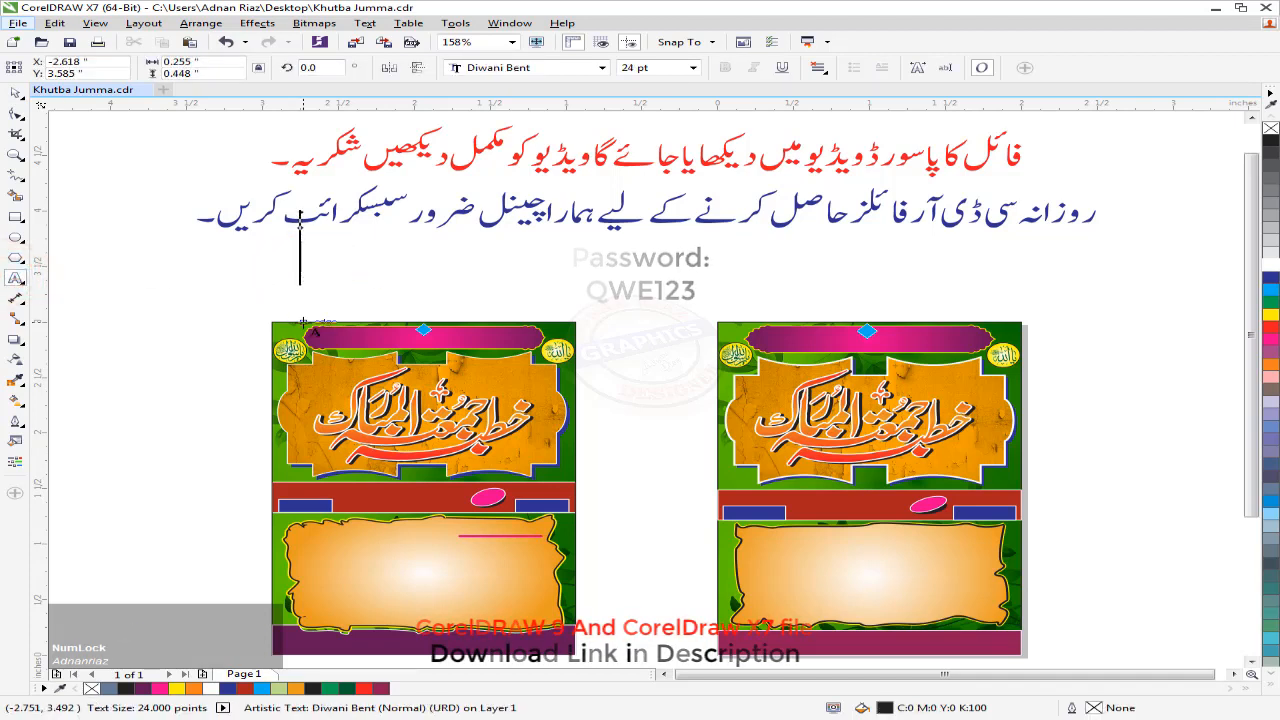
key(alt+shift)
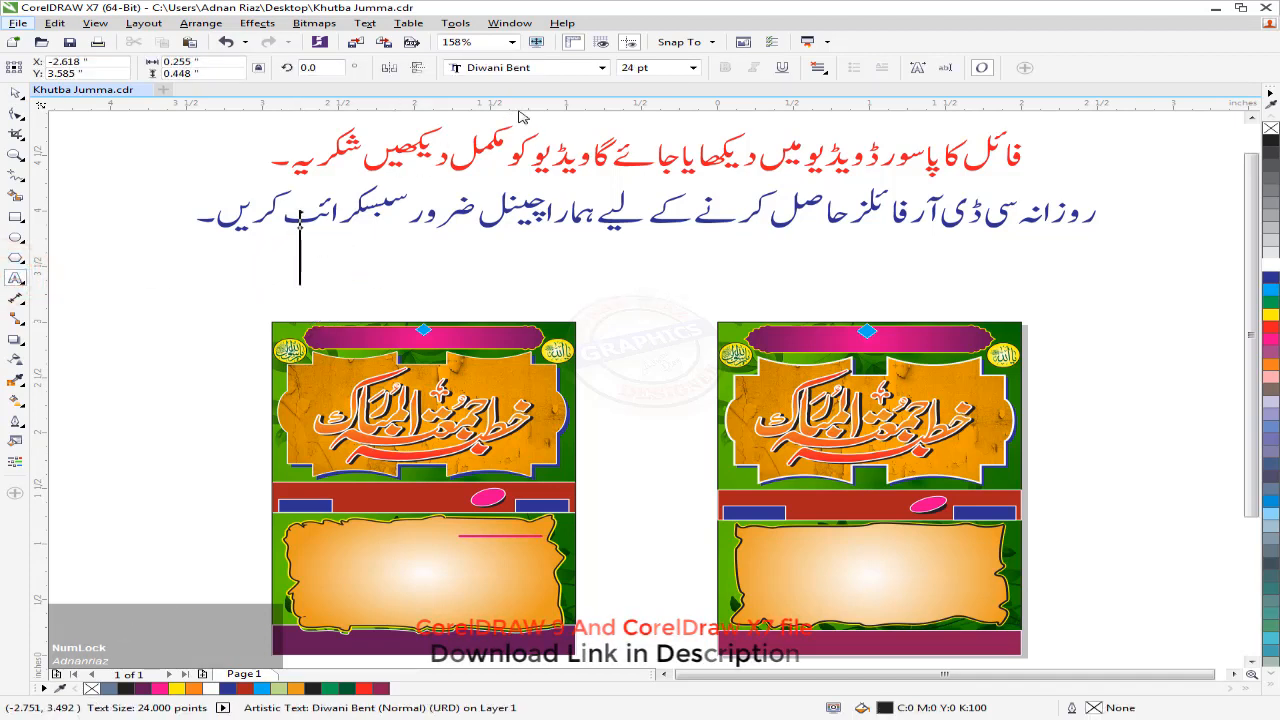
key(alt+shift)
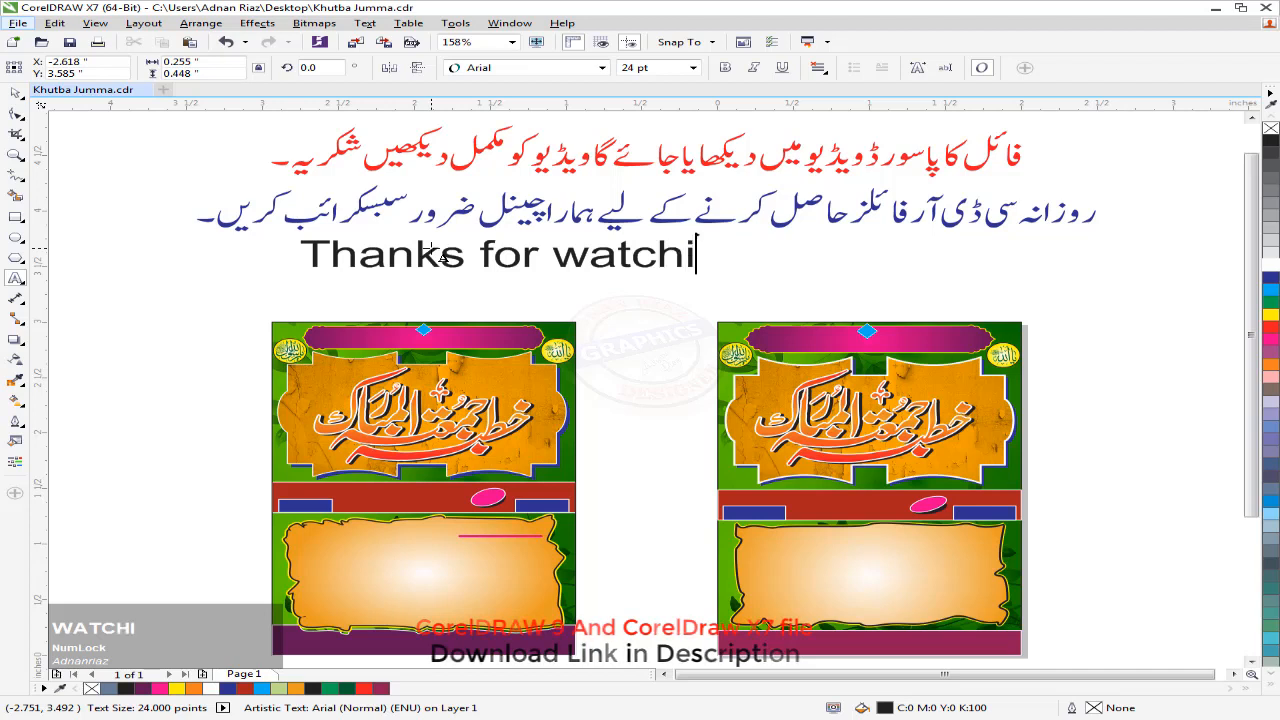
click(18, 96)
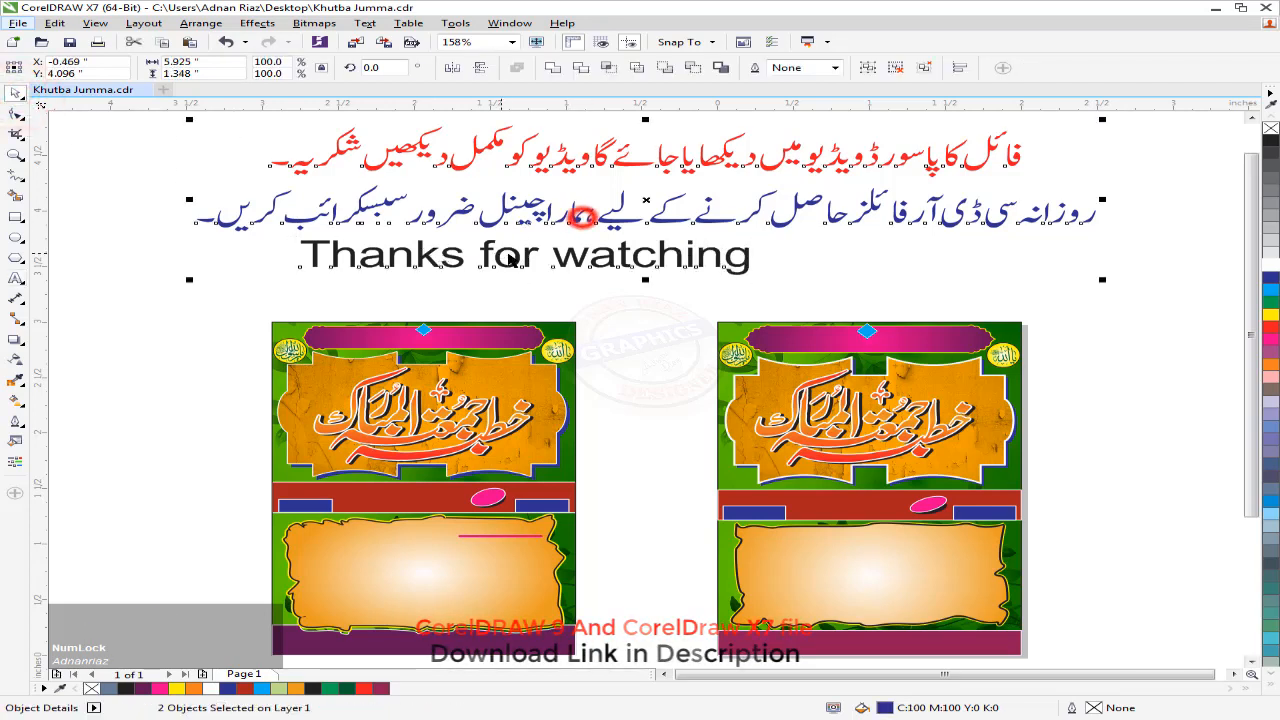
- Centre the "Thanks for watching" text horizontally under the Urdu lines and move it down about 0.112 in
drag(580, 250, 705, 250)
click(952, 268)
click(868, 262)
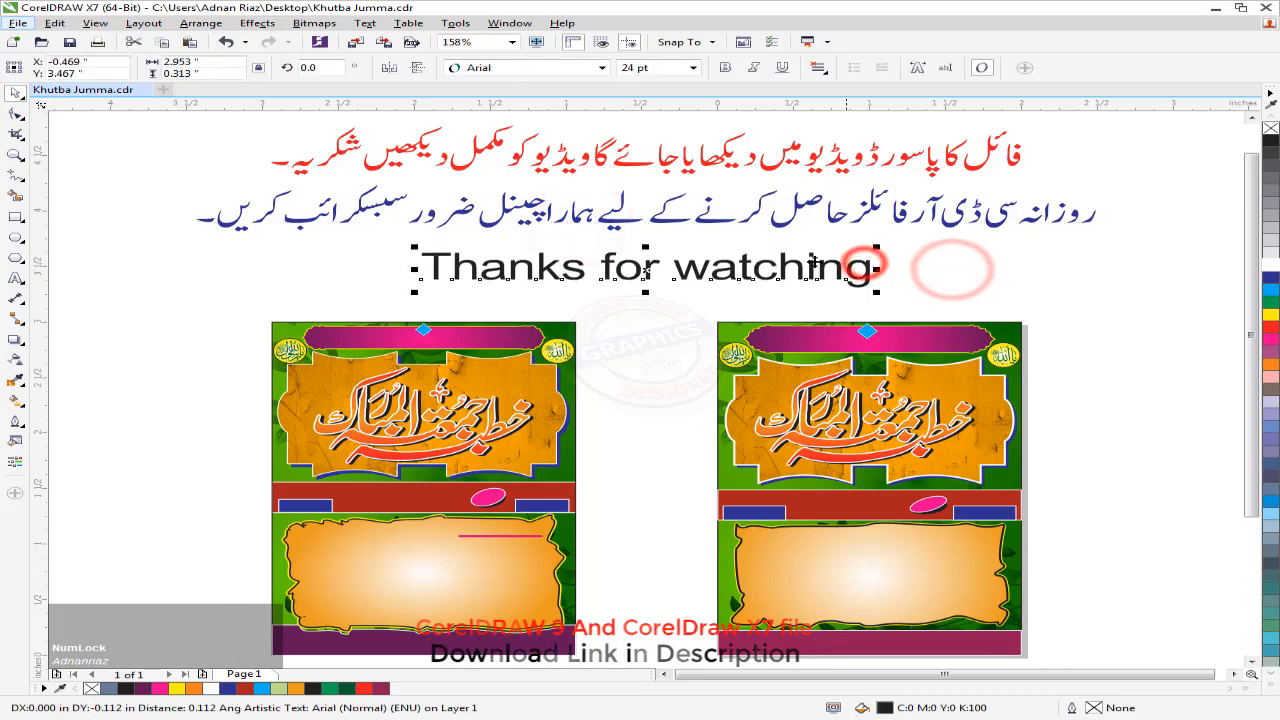
- Set the font of the "Thanks for watching" text to Swis721 BlkCn BT
click(592, 68)
scroll(585, 246, down, 5)
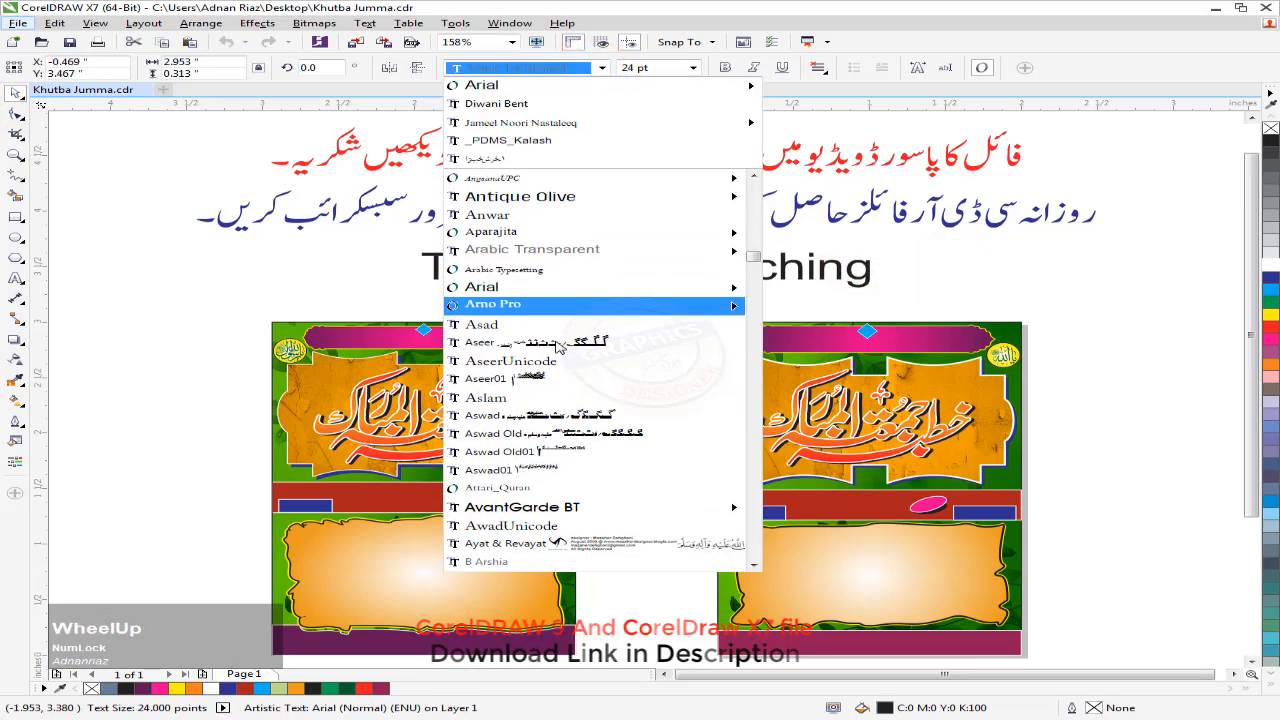
scroll(553, 340, up, 4)
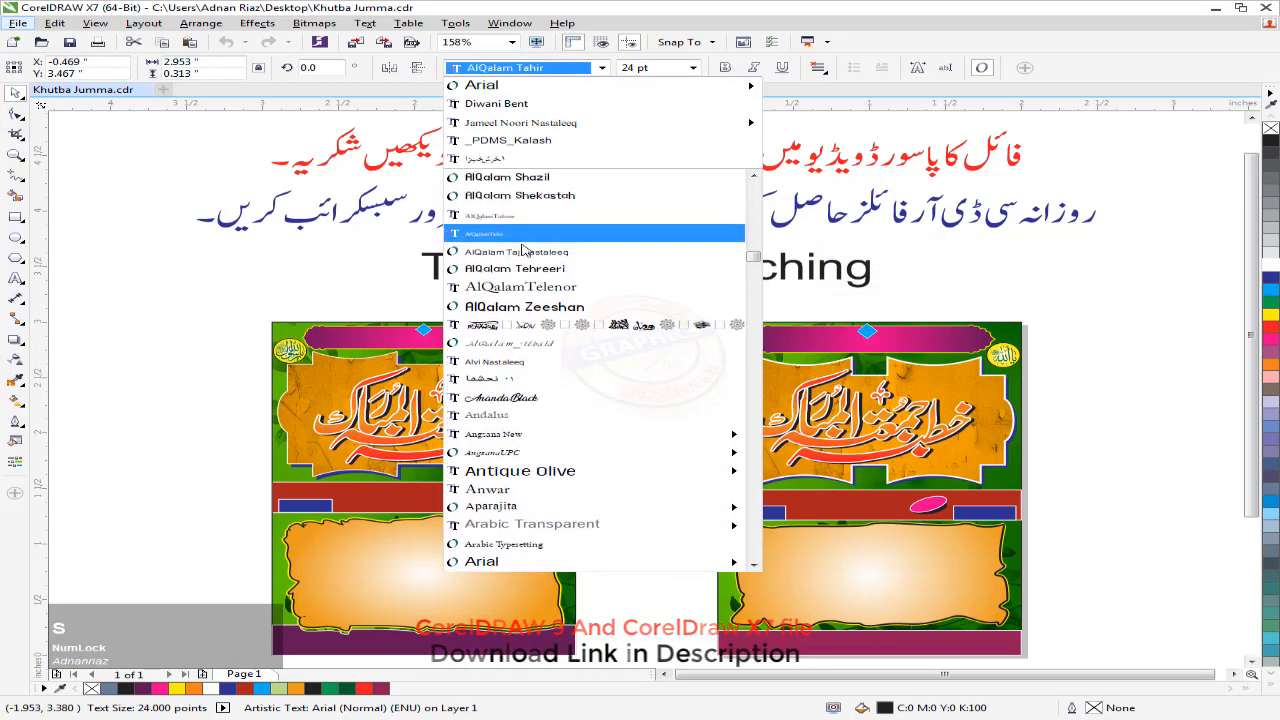
text(swis)
key(Right)
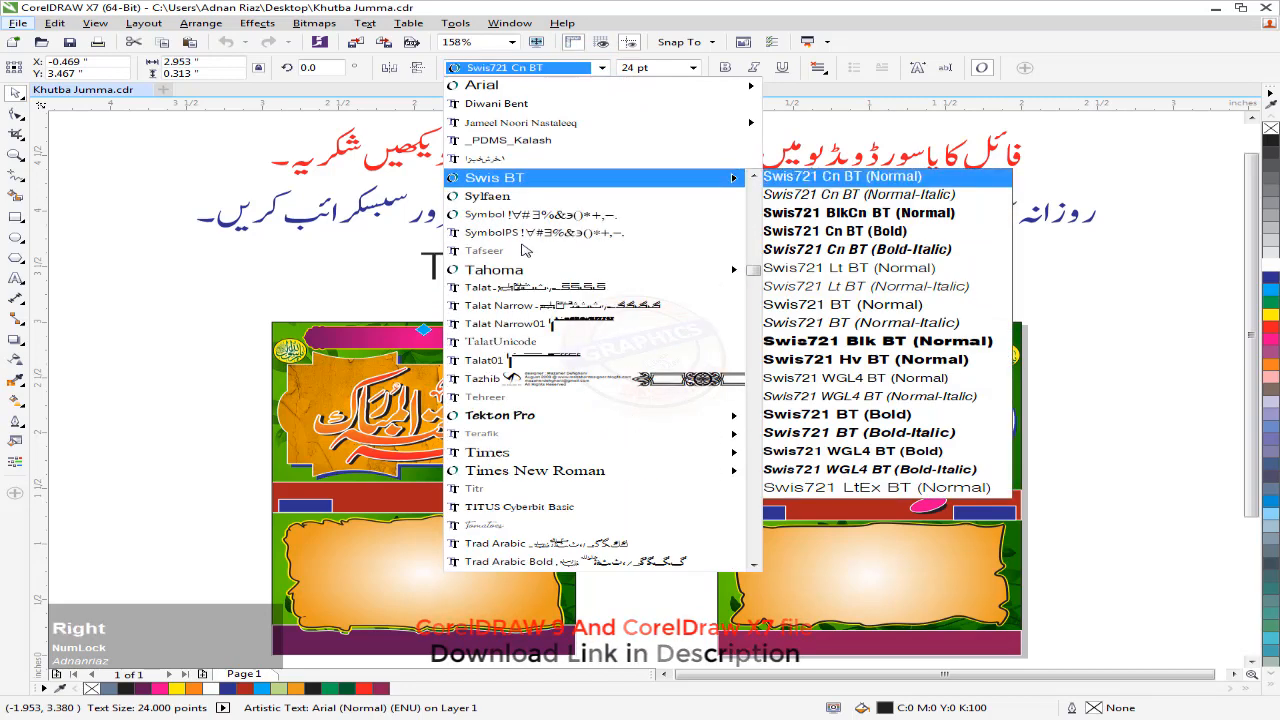
key(Down)
key(Down)
key(Return)
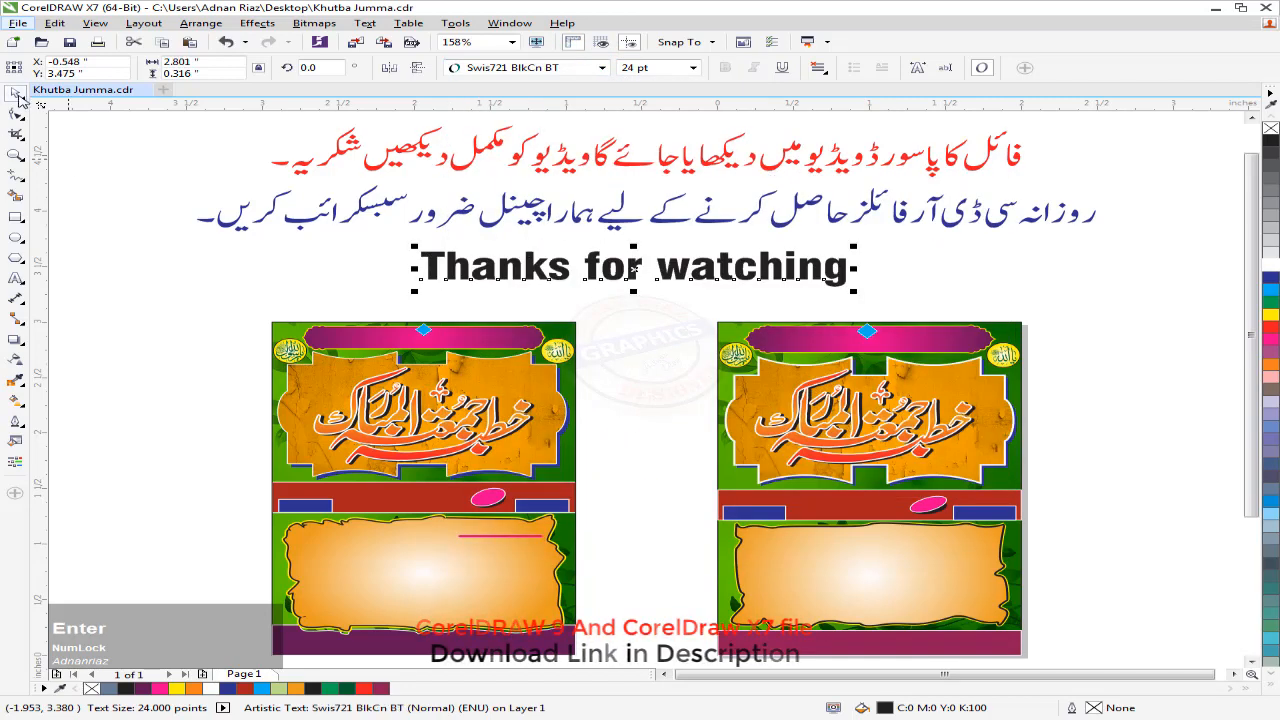
- Enlarge the "Thanks for watching" text to span roughly the width of both posters and fill it with red
drag(856, 247, 1035, 230)
click(1271, 327)
click(1154, 294)
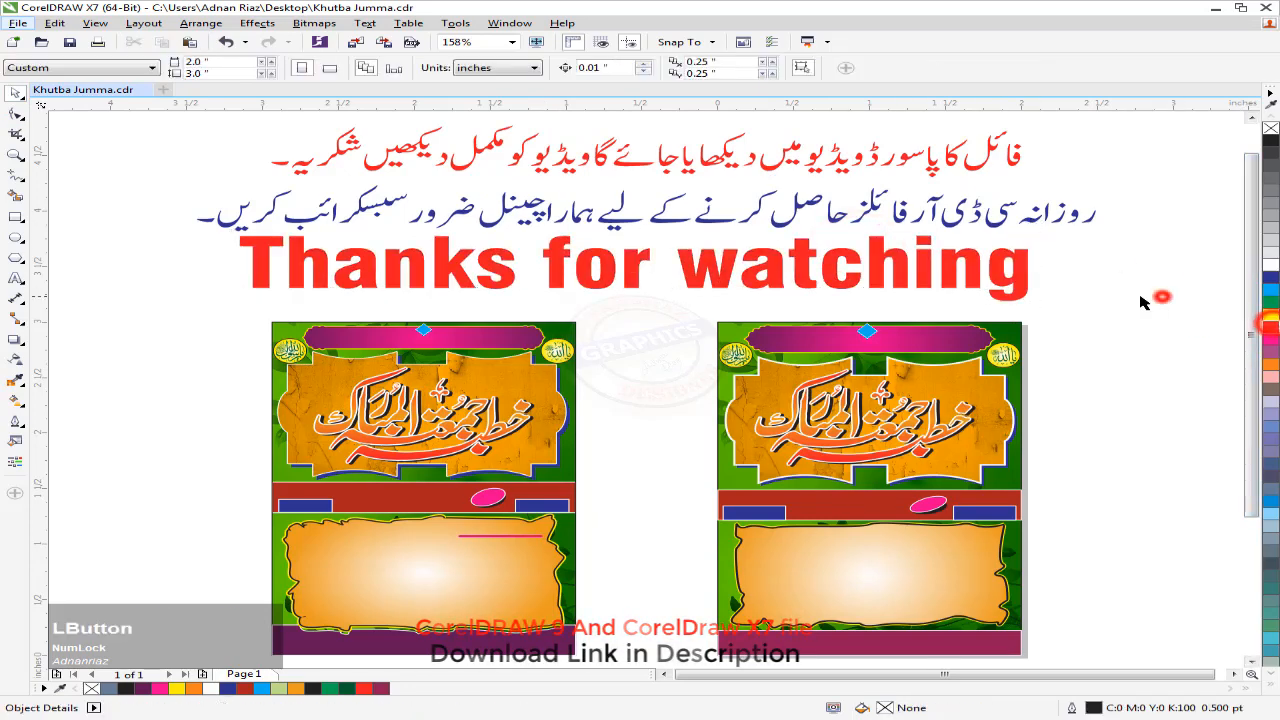
key(F4)
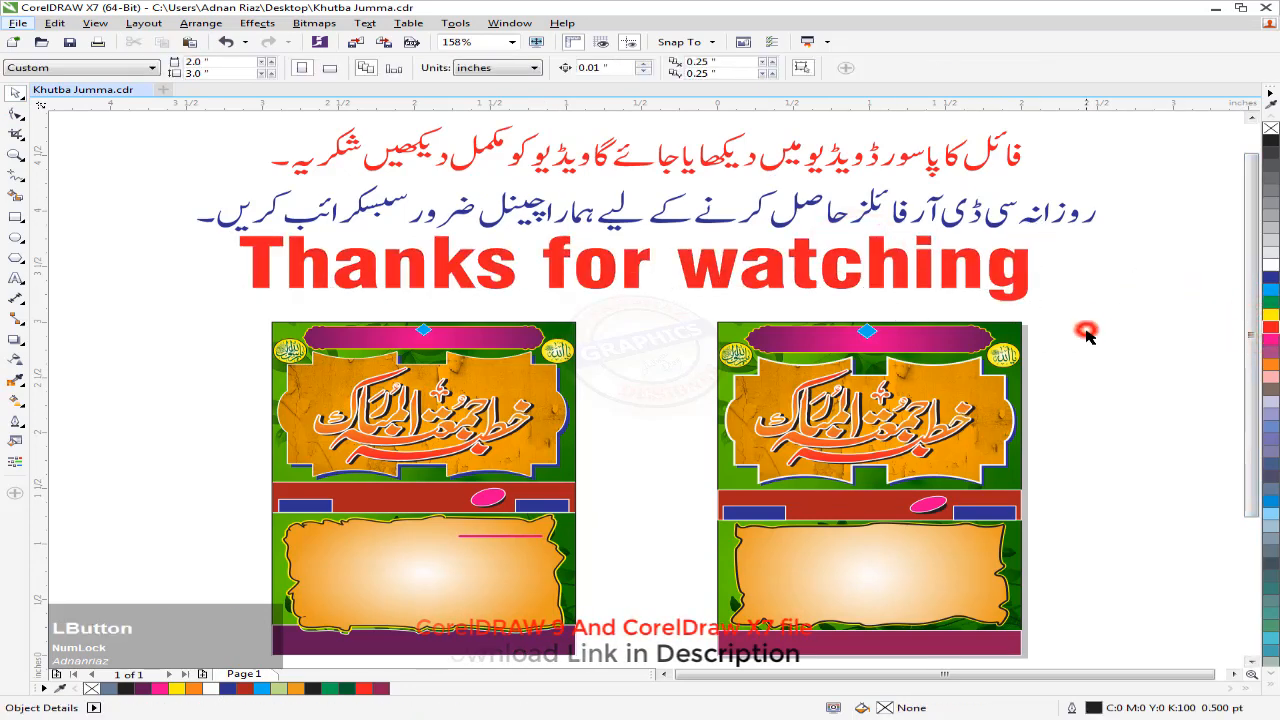